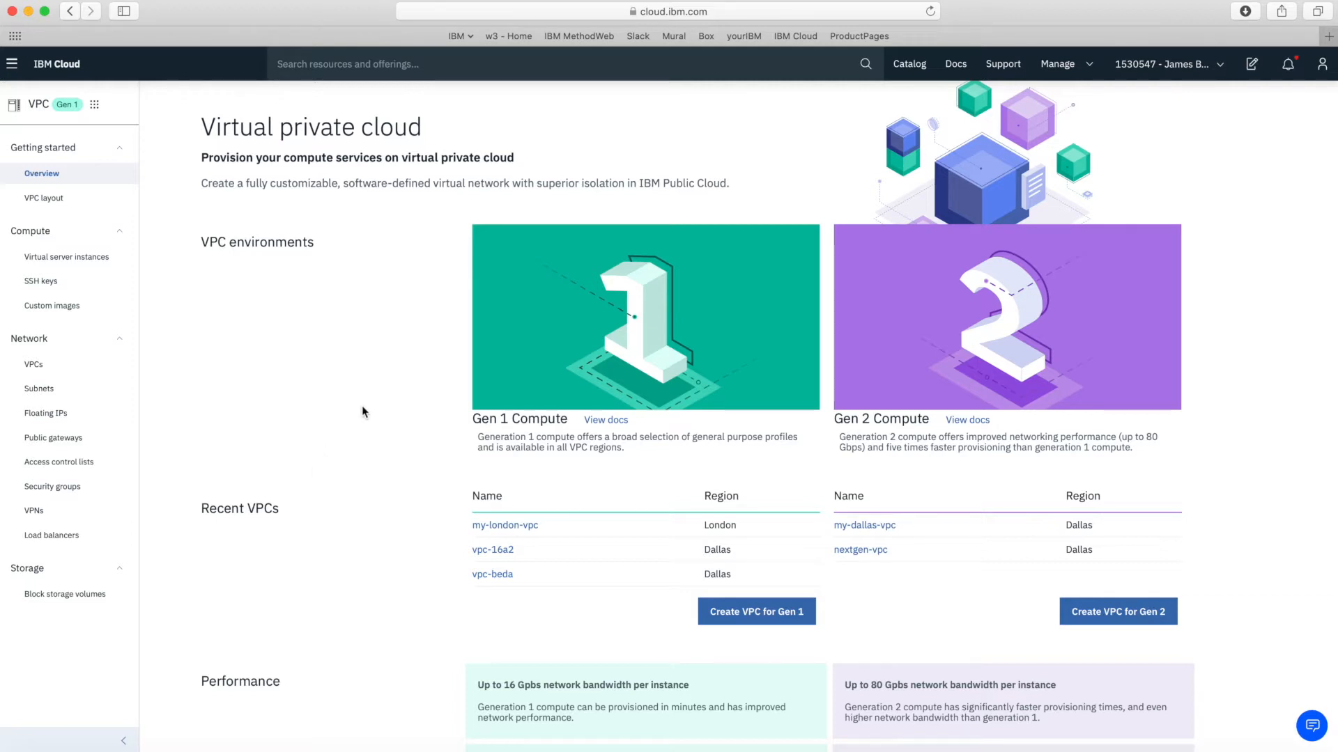
Open the virtual server instances list with London kept as the region
{"action": "left_click", "coordinate": [87, 256]}
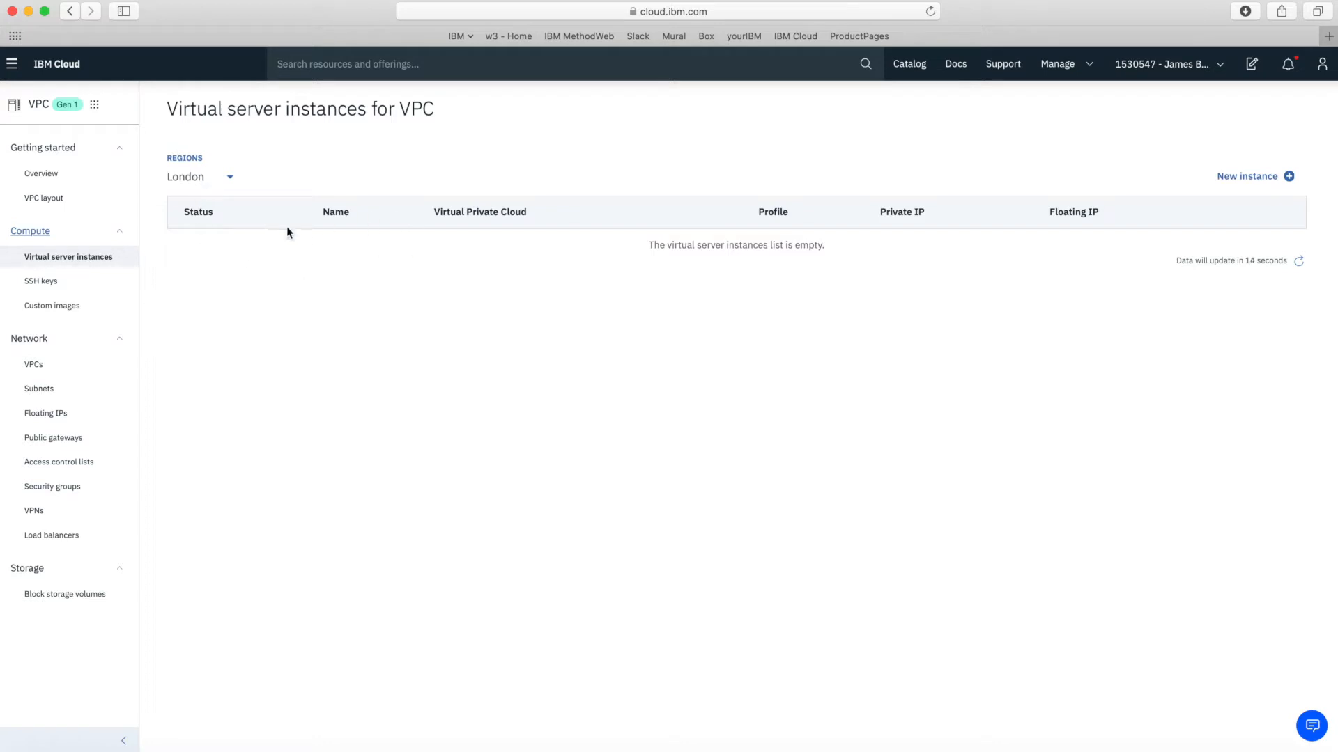
{"action": "left_click", "coordinate": [232, 177]}
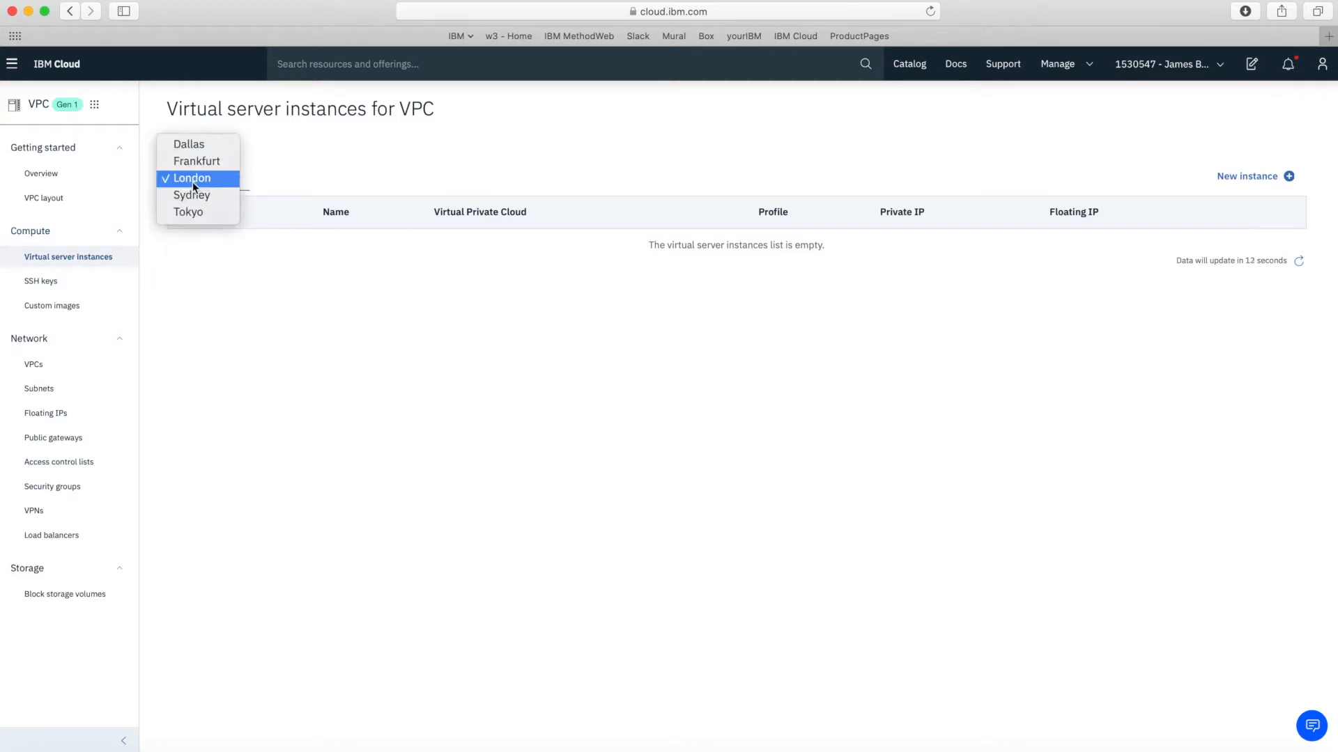
{"action": "left_click", "coordinate": [193, 184]}
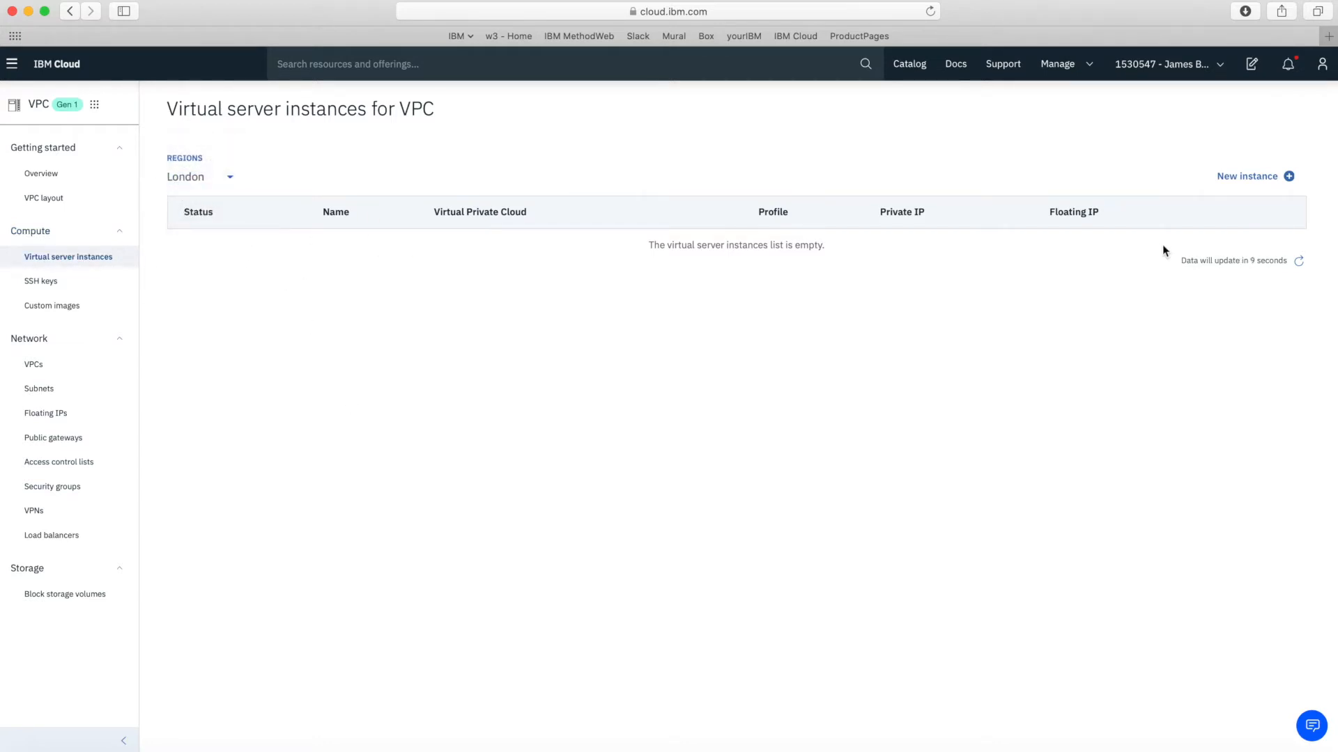
Start a new virtual server instance named webserver1-london1
{"action": "left_click", "coordinate": [1247, 176]}
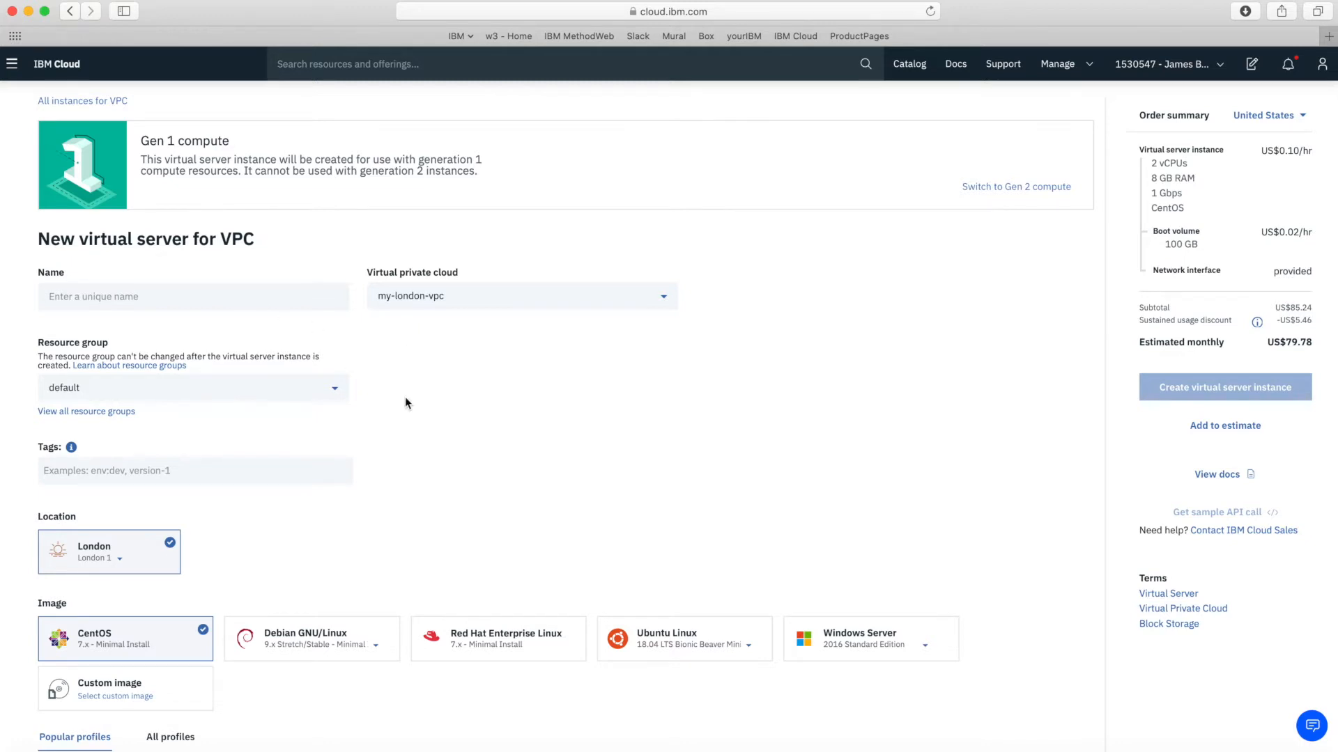
{"action": "scroll", "coordinate": [467, 429], "scroll_direction": "down", "scroll_amount": 1}
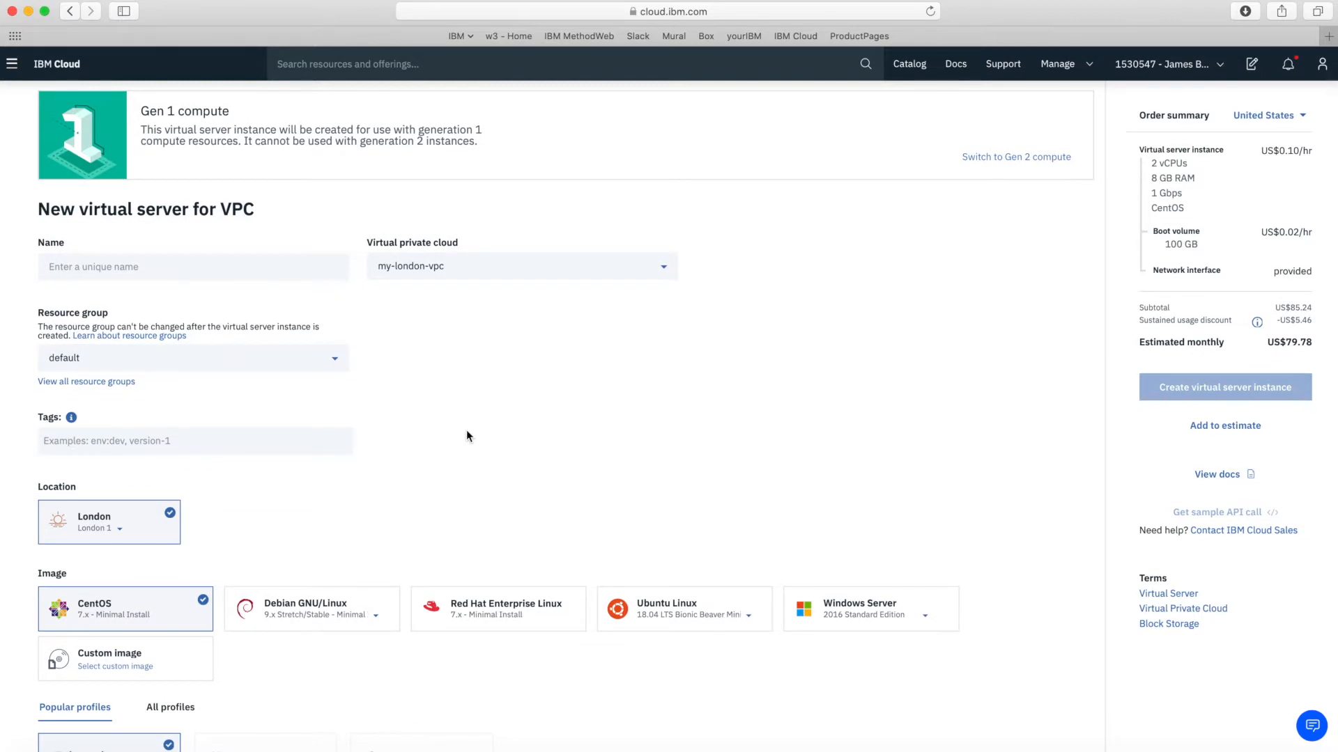
{"action": "scroll", "coordinate": [466, 436], "scroll_direction": "down", "scroll_amount": 1}
{"action": "left_click", "coordinate": [149, 250]}
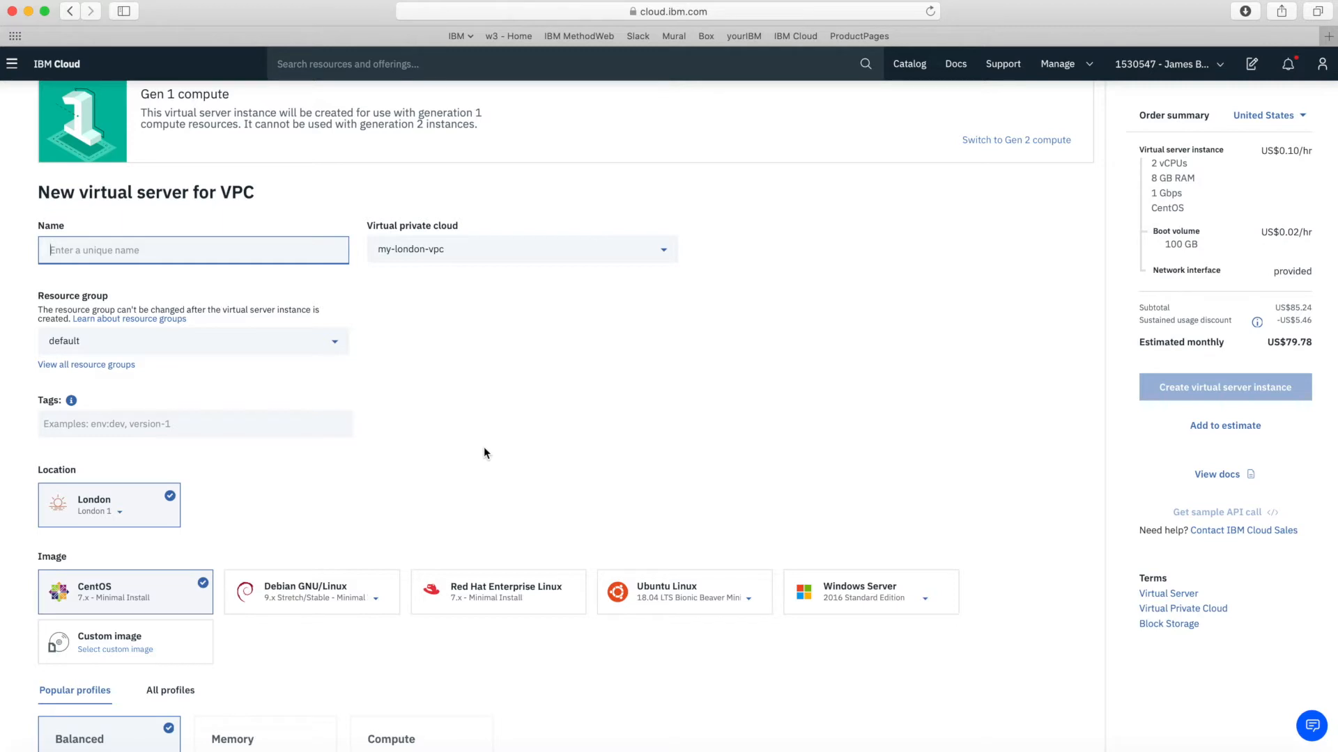
{"action": "type", "text": "webserver1"}
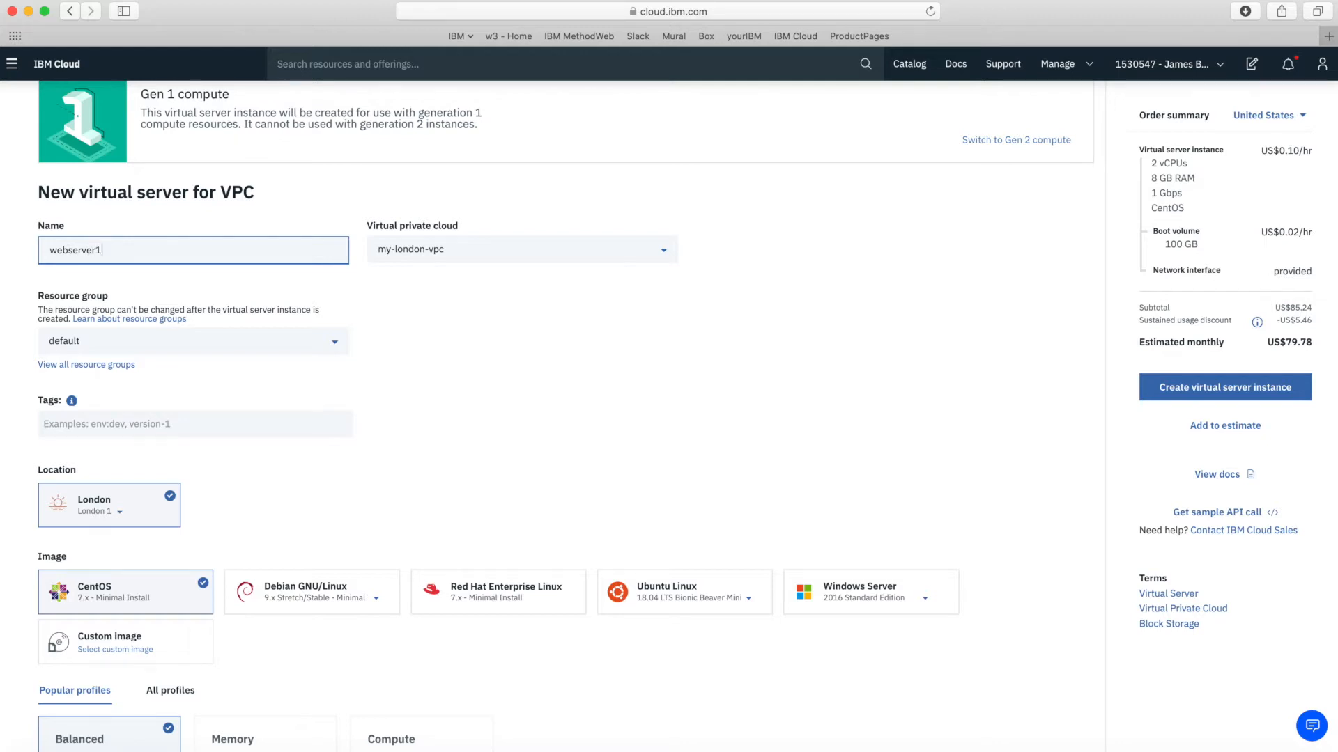
{"action": "type", "text": "-"}
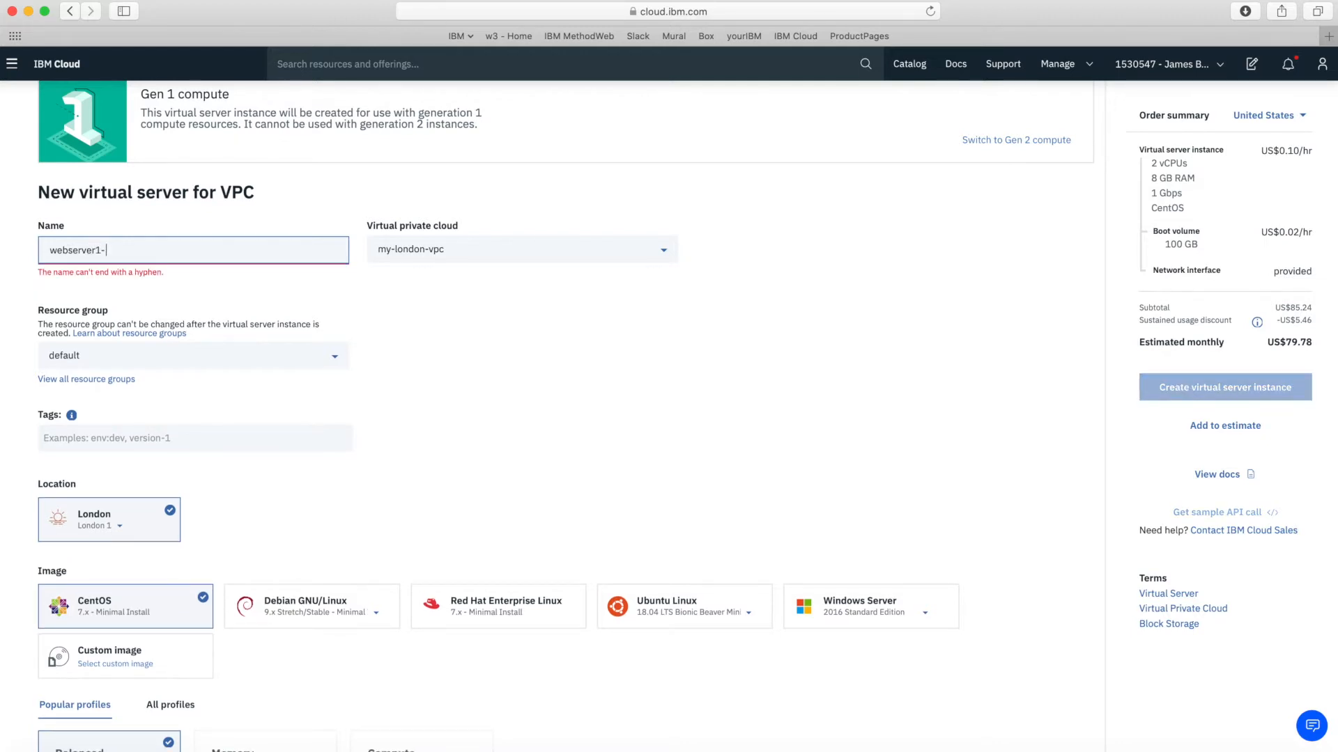
{"action": "type", "text": "london1"}
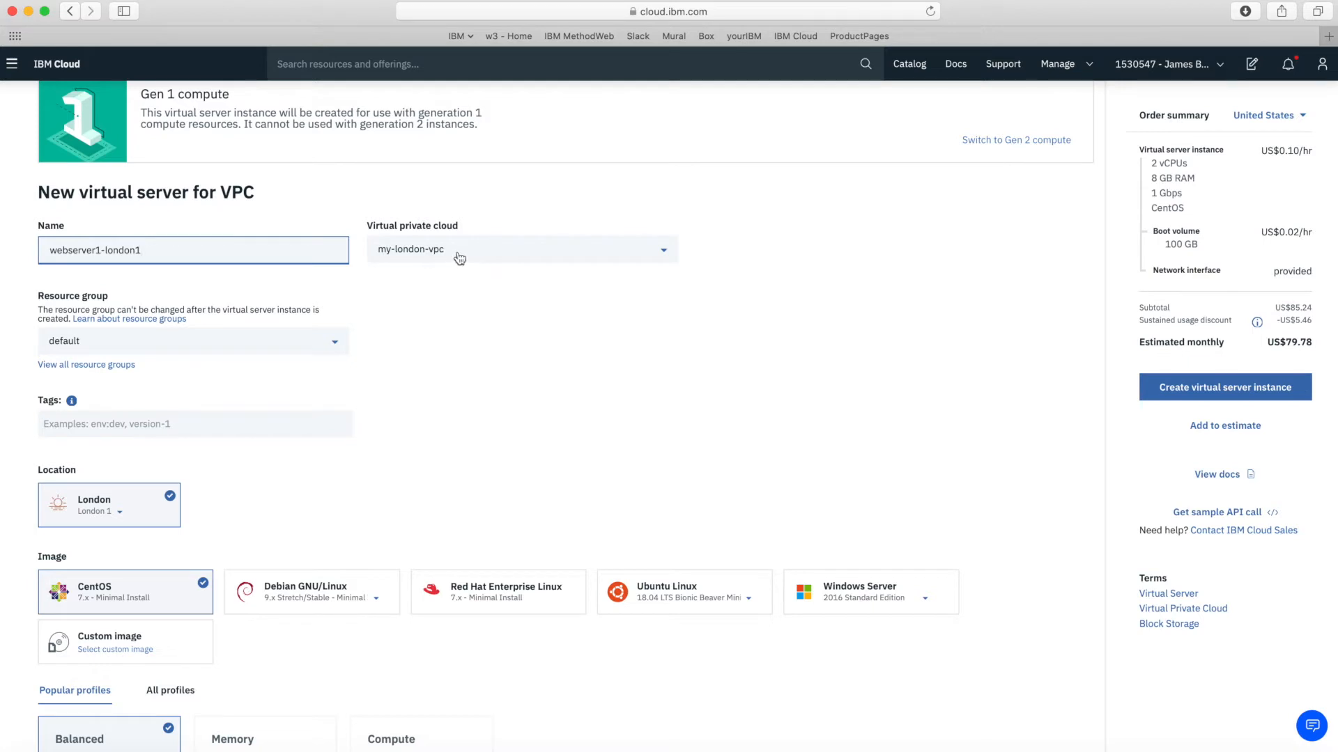
{"action": "left_click", "coordinate": [457, 367]}
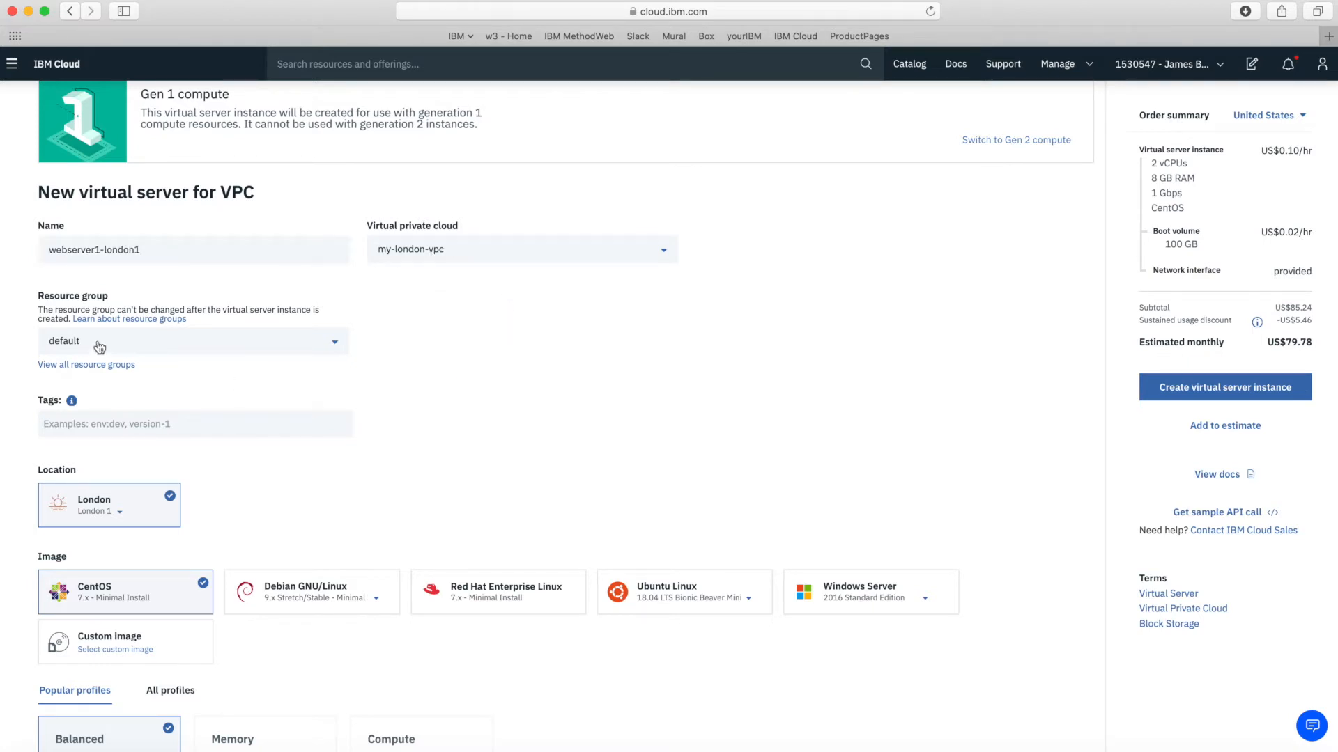
Put the new server in the VPC-RG resource group
{"action": "left_click", "coordinate": [122, 342]}
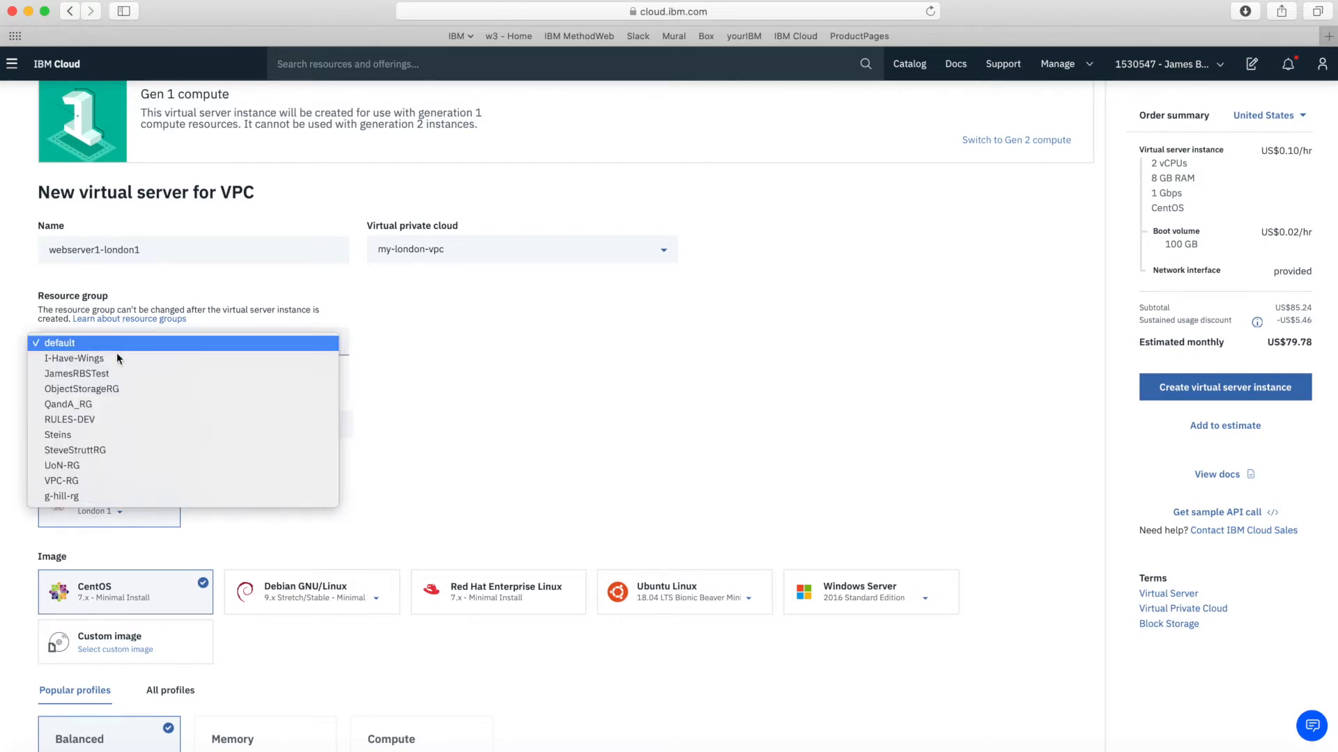
{"action": "left_click", "coordinate": [68, 481]}
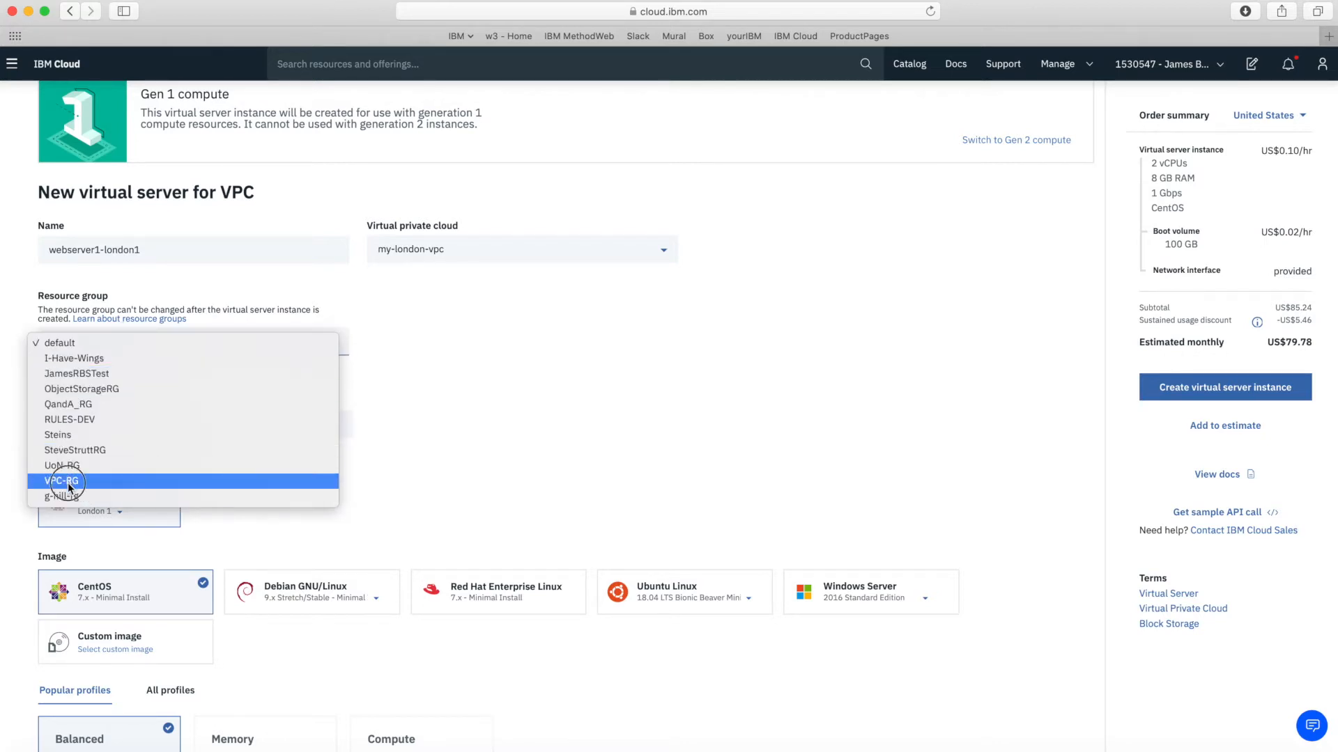
{"action": "scroll", "coordinate": [468, 463], "scroll_direction": "down", "scroll_amount": 2}
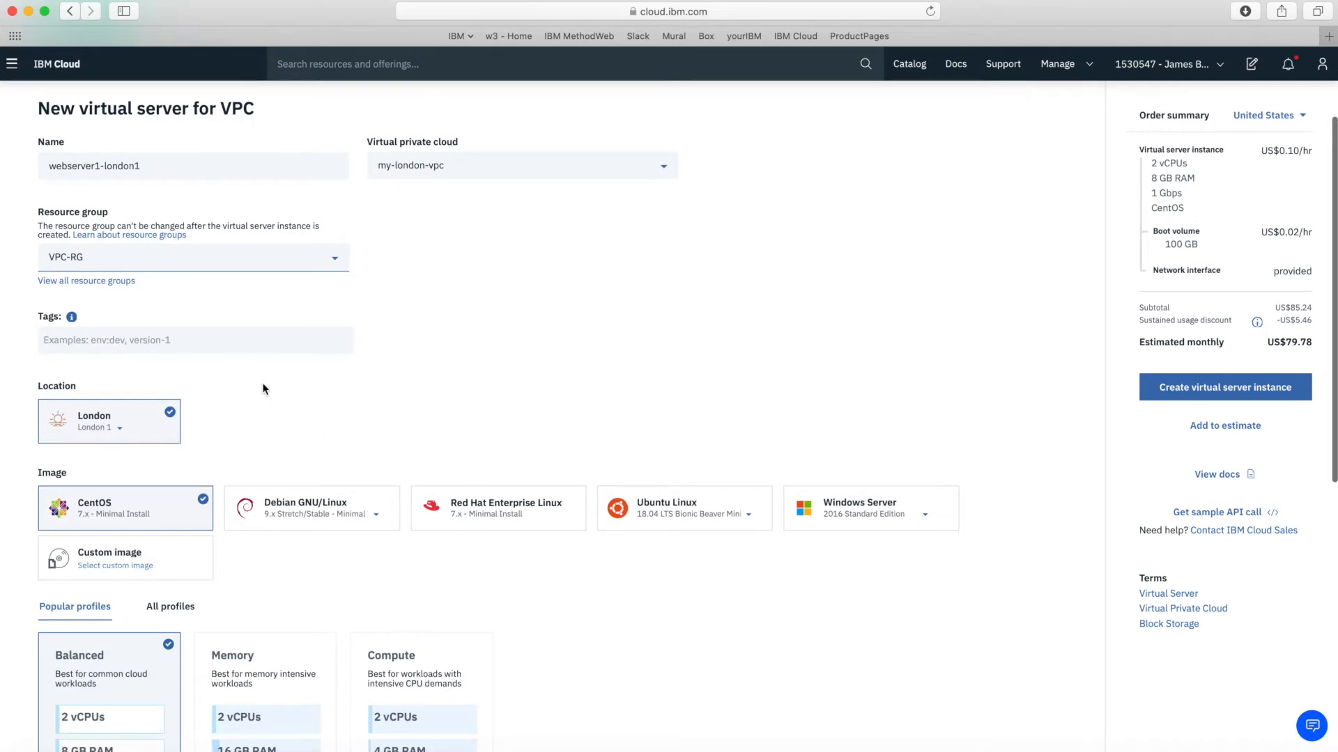
{"action": "left_click", "coordinate": [231, 337]}
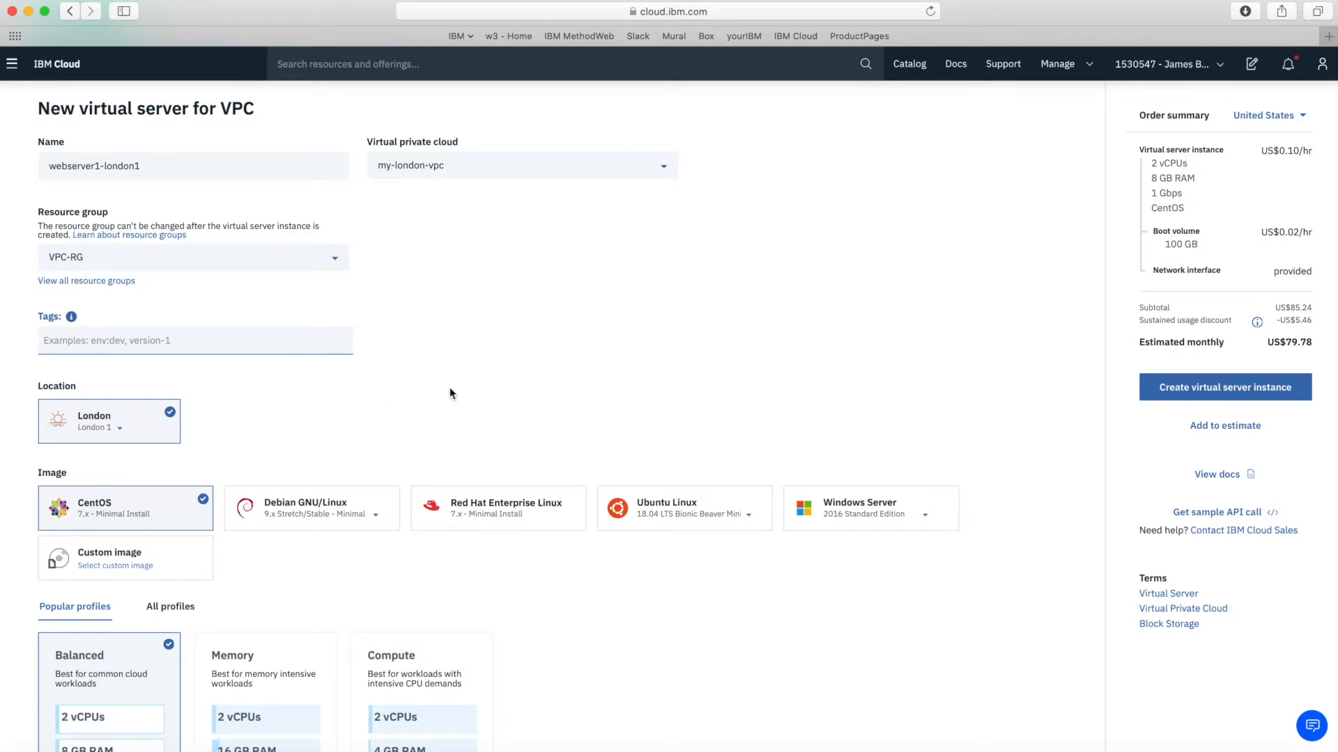
{"action": "scroll", "coordinate": [451, 393], "scroll_direction": "down", "scroll_amount": 2}
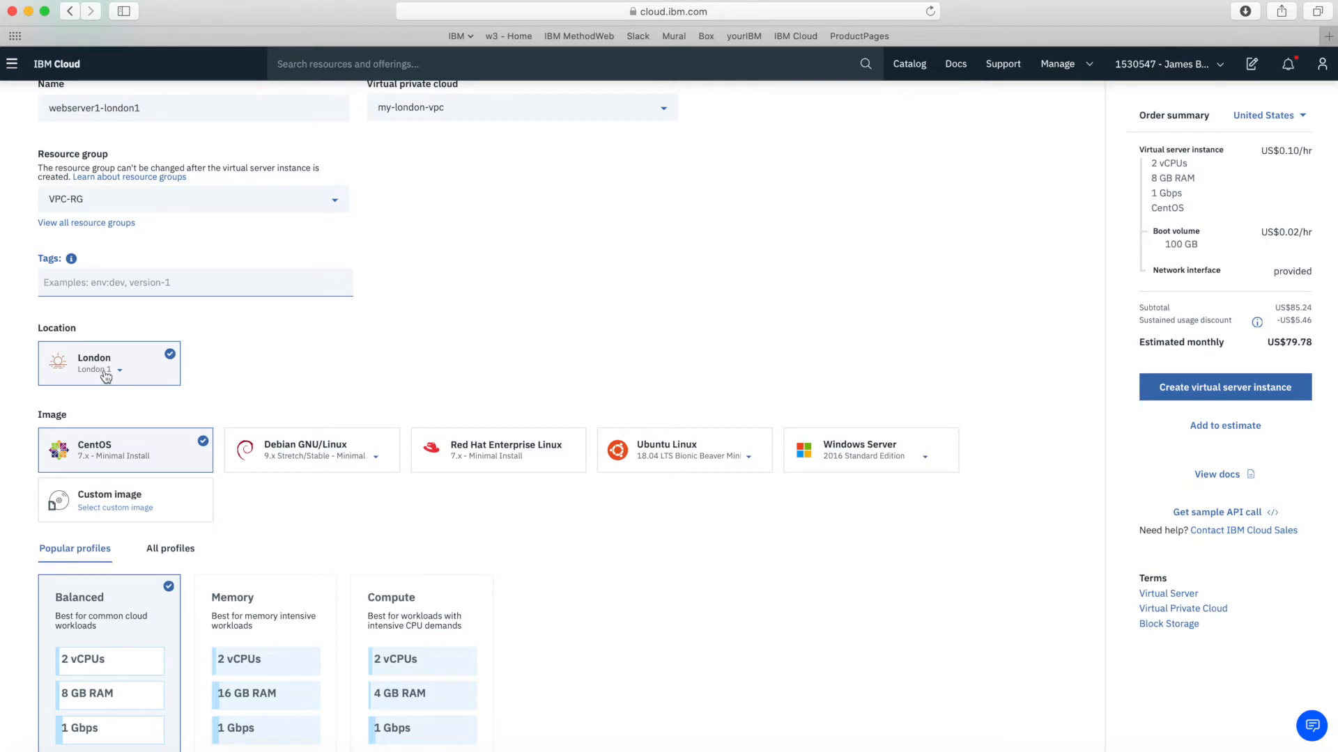
{"action": "scroll", "coordinate": [276, 370], "scroll_direction": "down", "scroll_amount": 2}
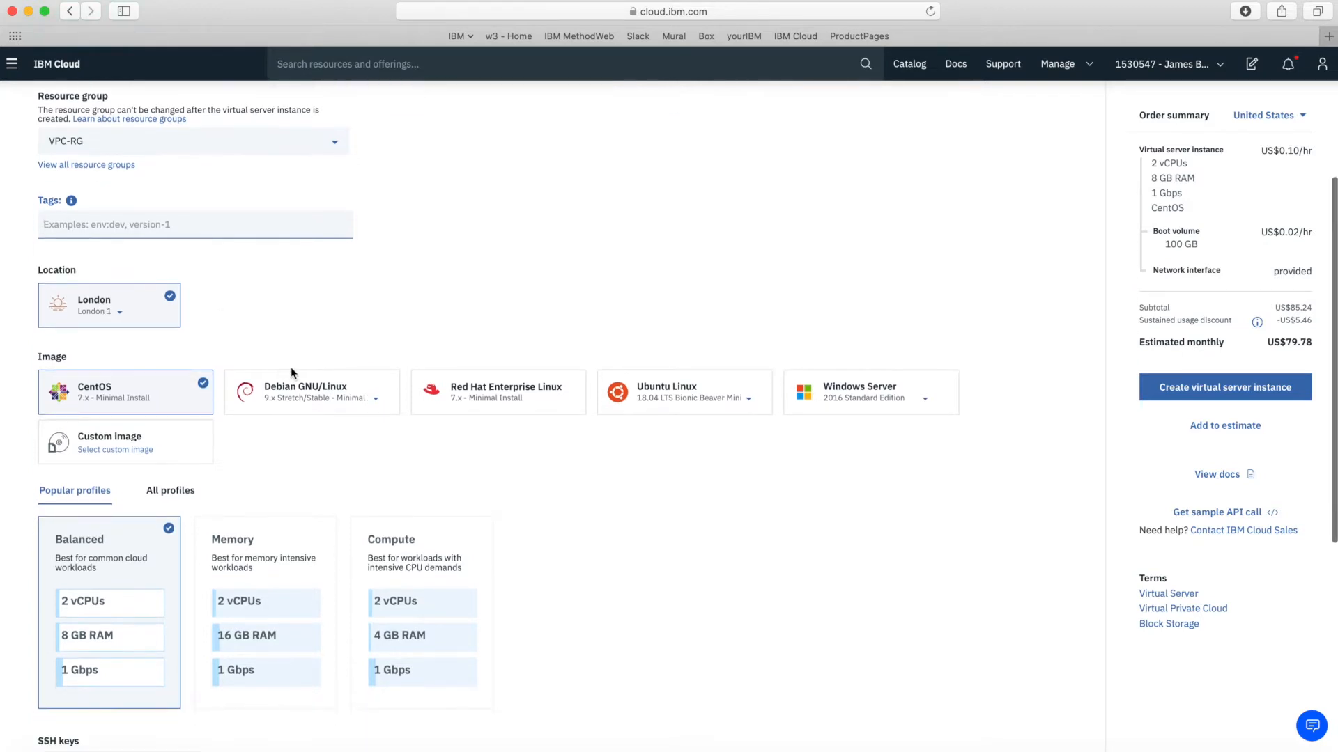
{"action": "scroll", "coordinate": [493, 482], "scroll_direction": "down", "scroll_amount": 3}
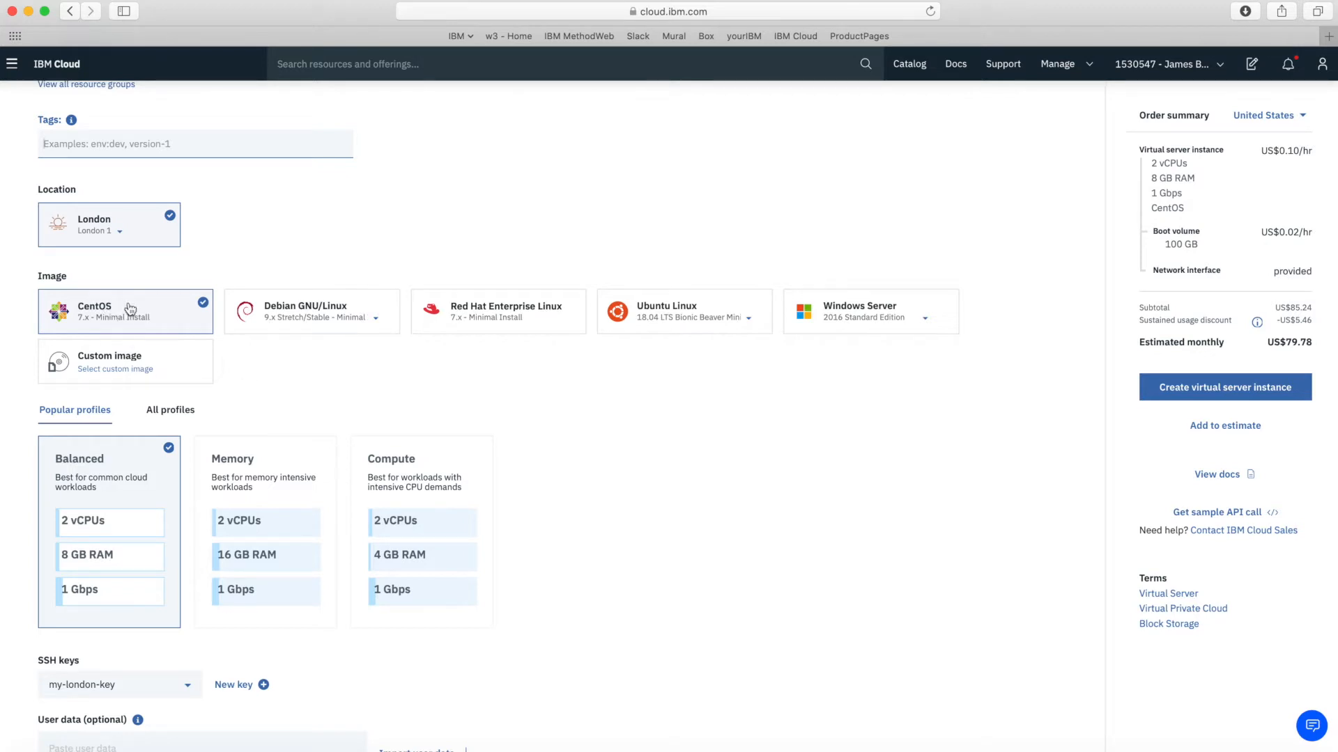
{"action": "scroll", "coordinate": [577, 455], "scroll_direction": "down", "scroll_amount": 5}
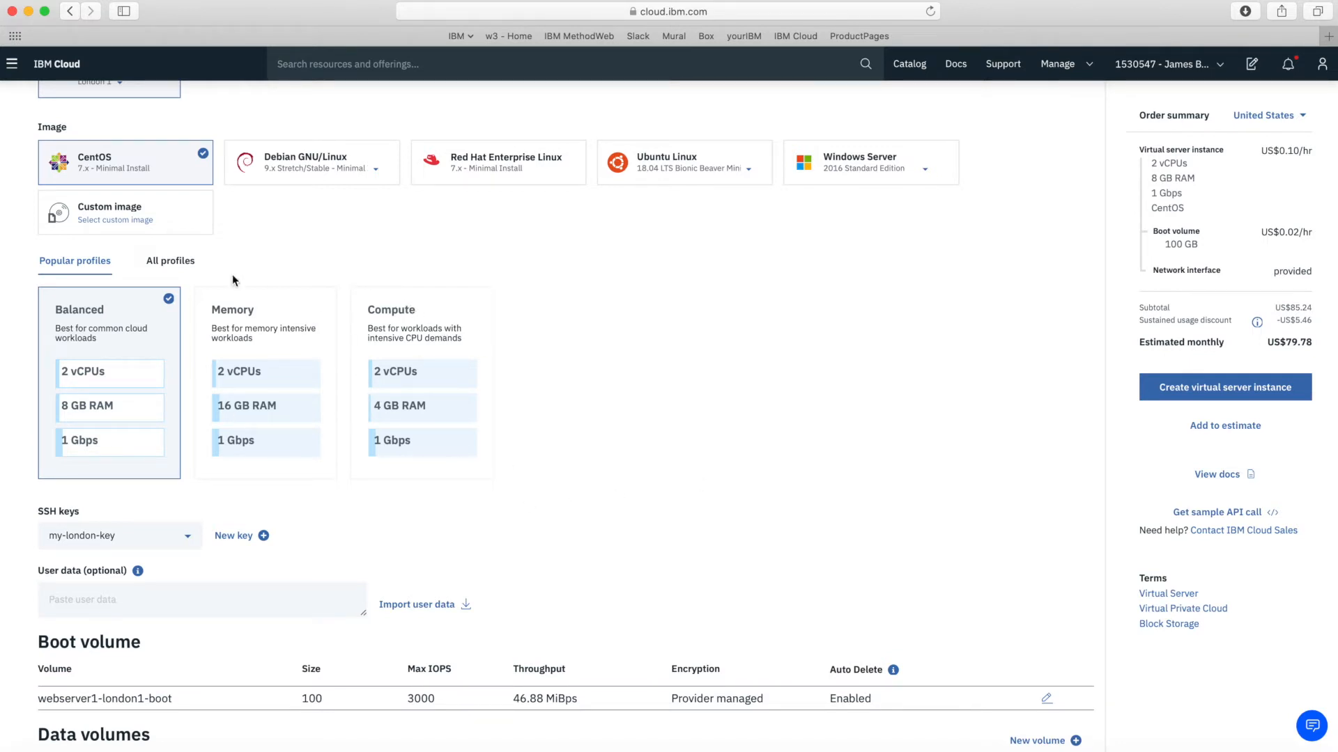
{"action": "left_click", "coordinate": [184, 267]}
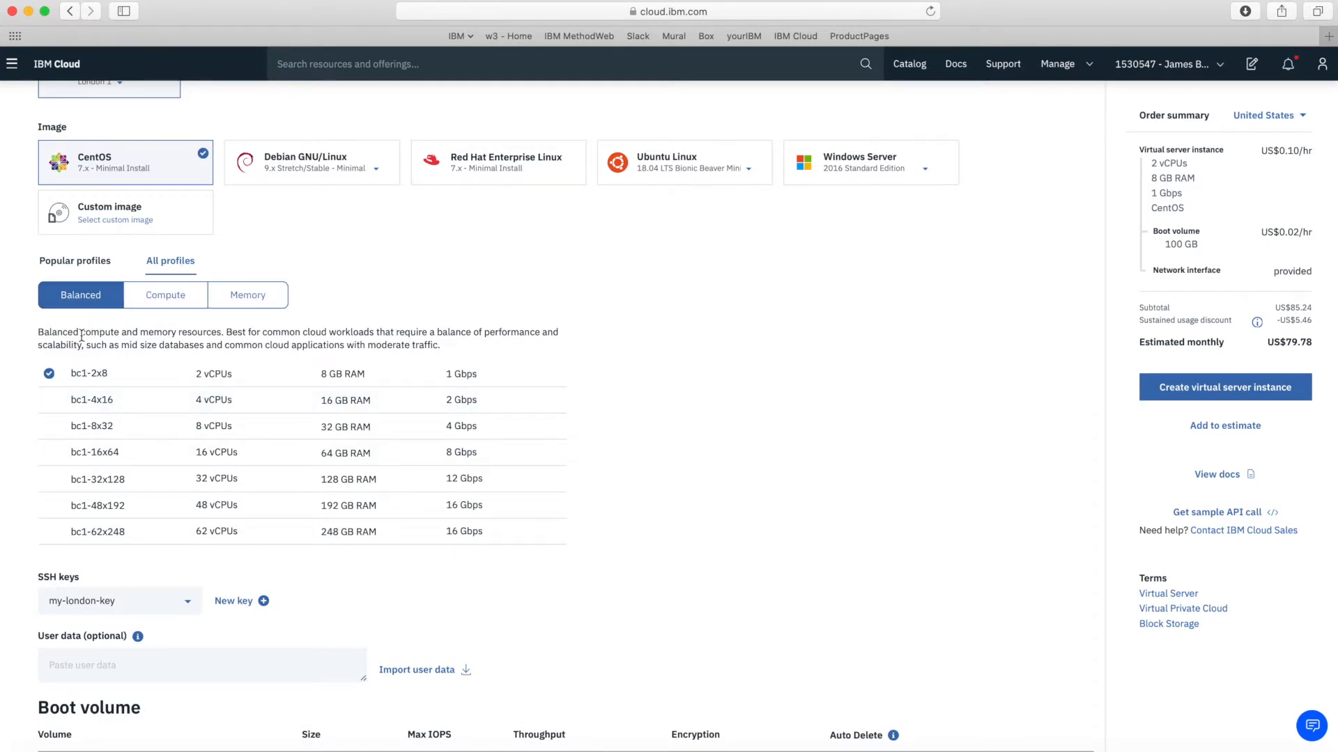
{"action": "left_click", "coordinate": [167, 297]}
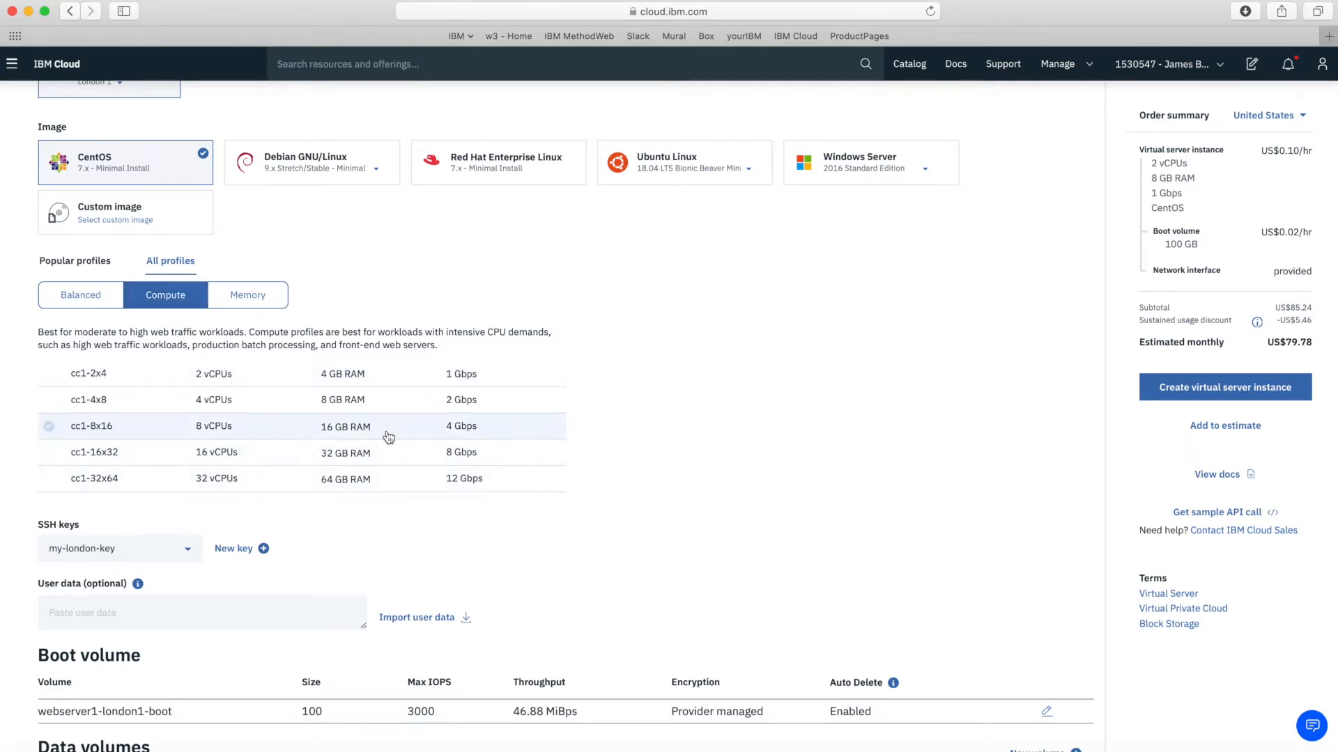
{"action": "left_click", "coordinate": [249, 301]}
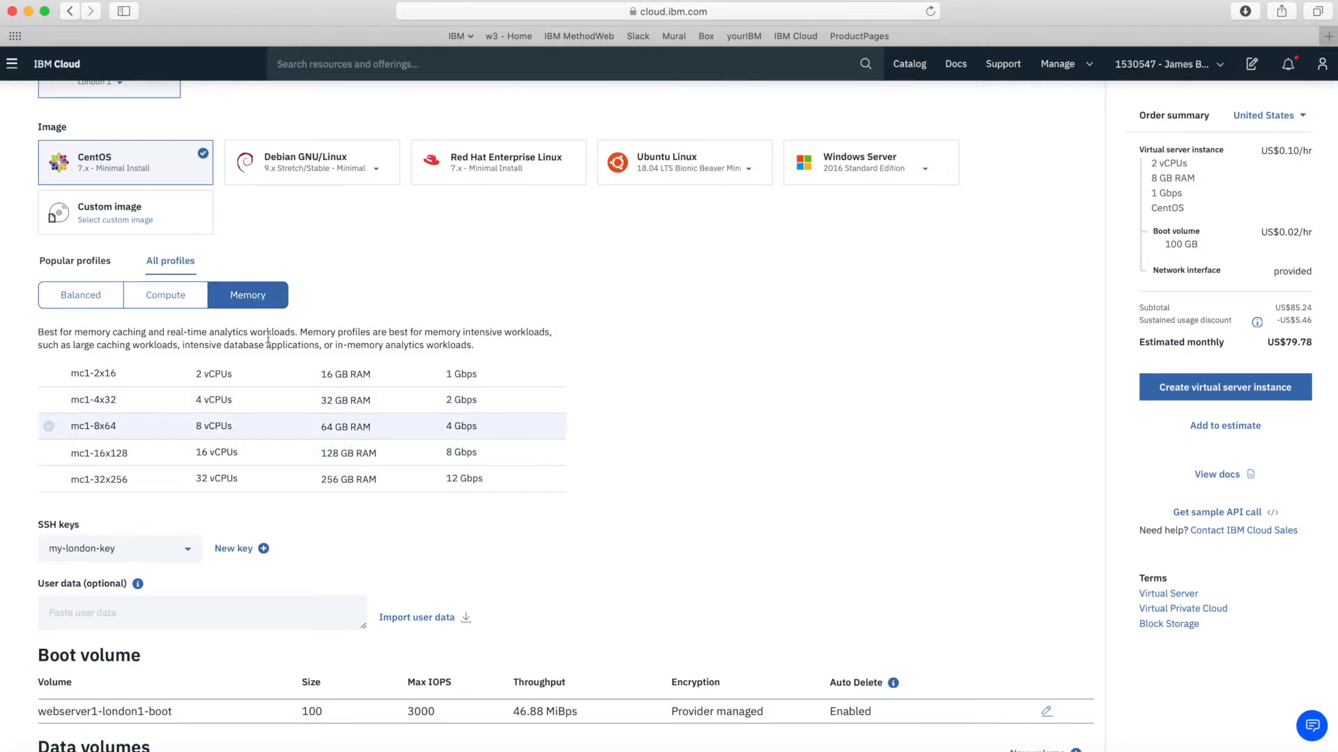
{"action": "left_click", "coordinate": [68, 262]}
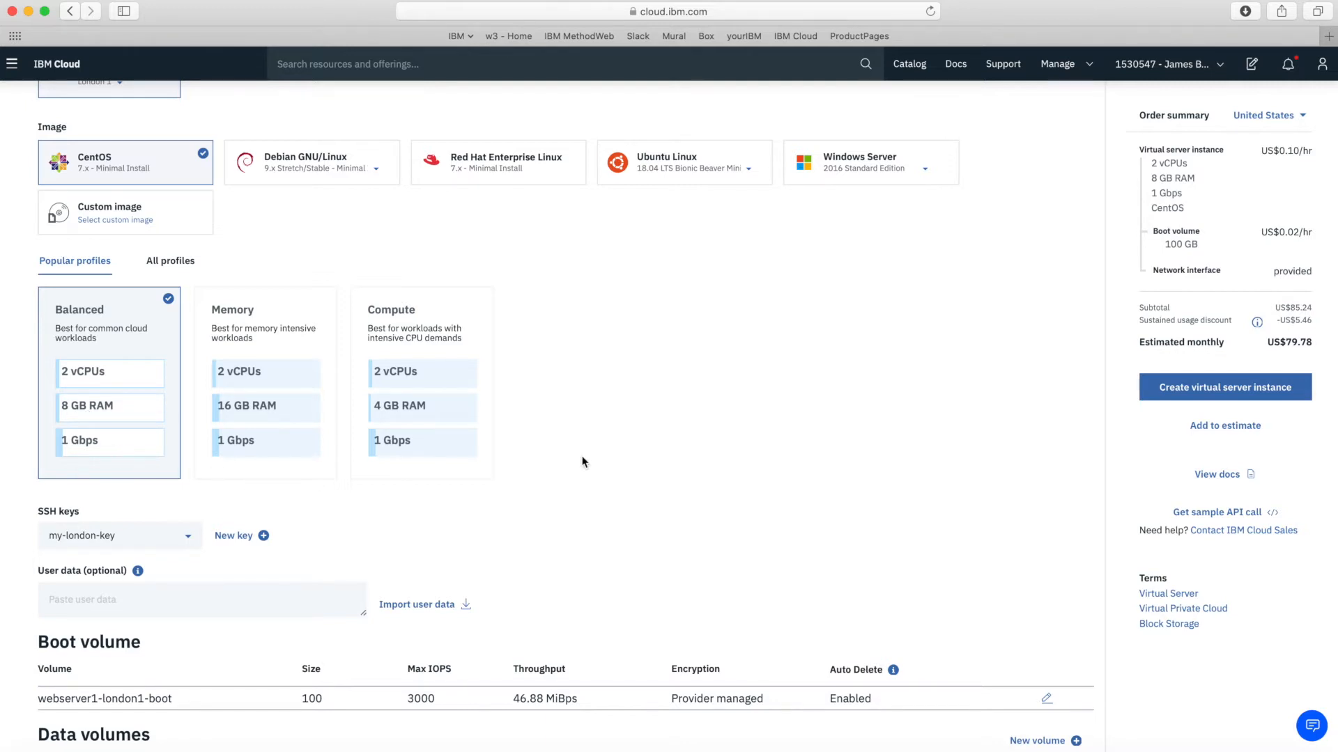
{"action": "scroll", "coordinate": [583, 462], "scroll_direction": "down", "scroll_amount": 5}
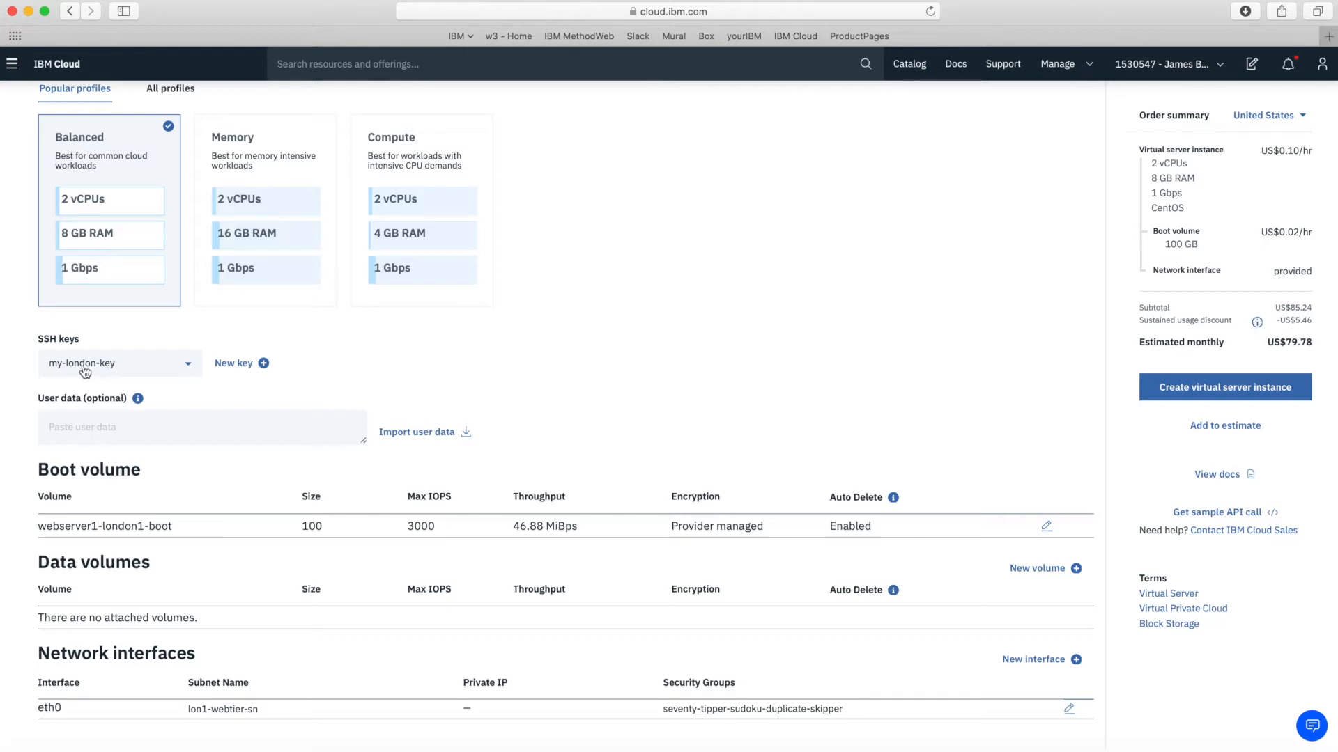
{"action": "left_click", "coordinate": [190, 371]}
{"action": "scroll", "coordinate": [588, 403], "scroll_direction": "down", "scroll_amount": 1}
{"action": "scroll", "coordinate": [263, 578], "scroll_direction": "down", "scroll_amount": 1}
{"action": "scroll", "coordinate": [263, 581], "scroll_direction": "down", "scroll_amount": 1}
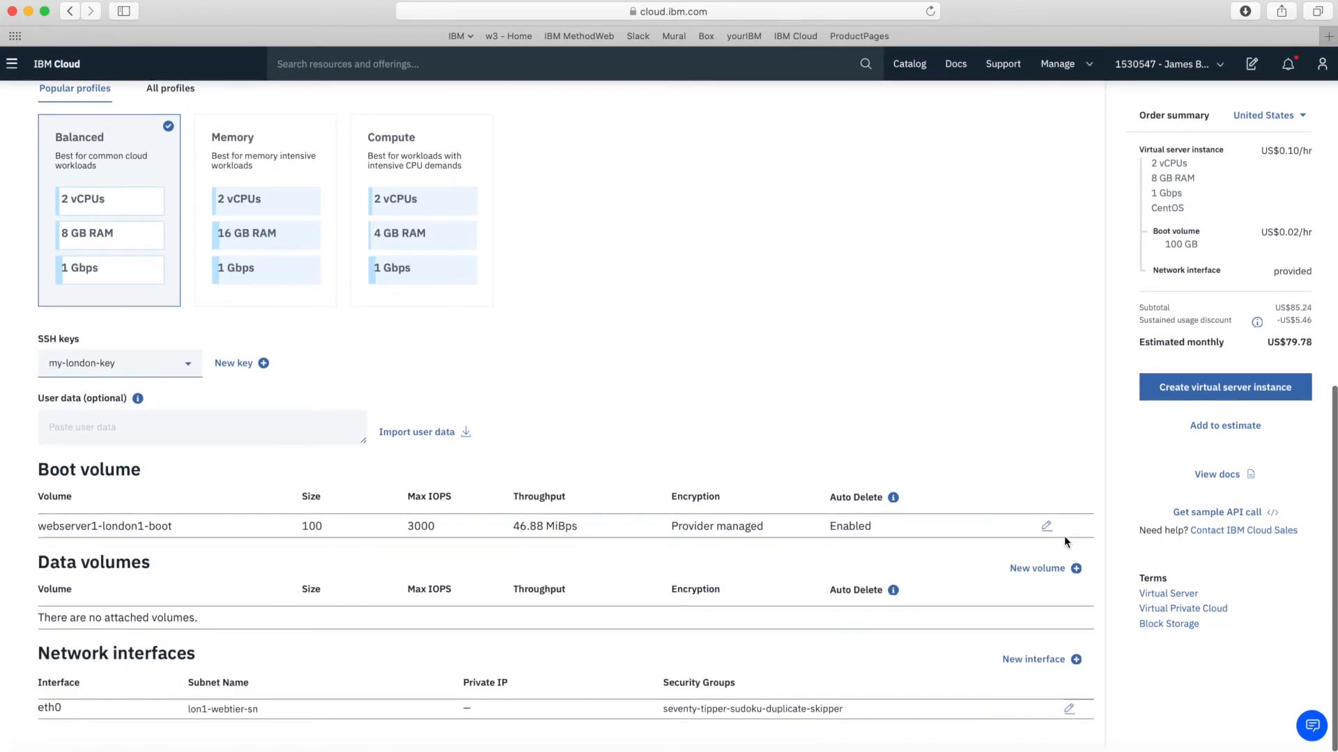
{"action": "left_click", "coordinate": [1045, 527]}
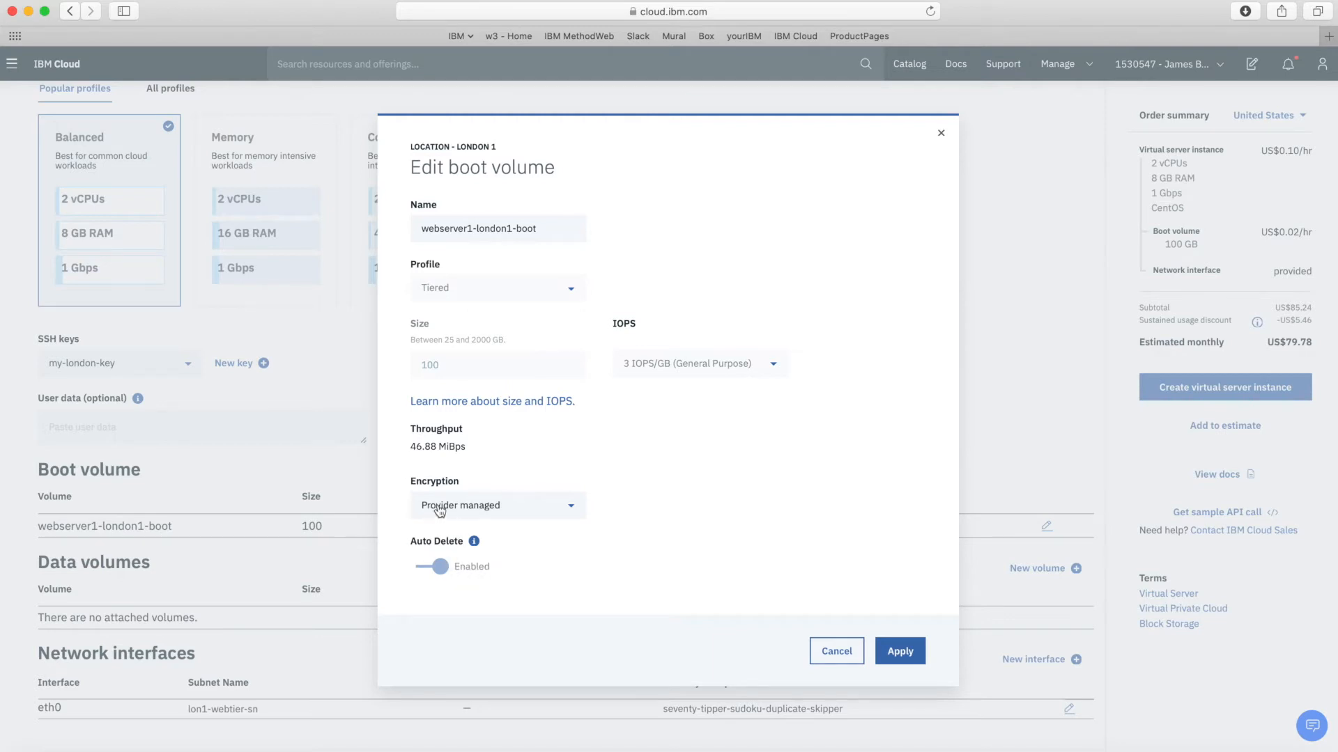
{"action": "left_click", "coordinate": [573, 509]}
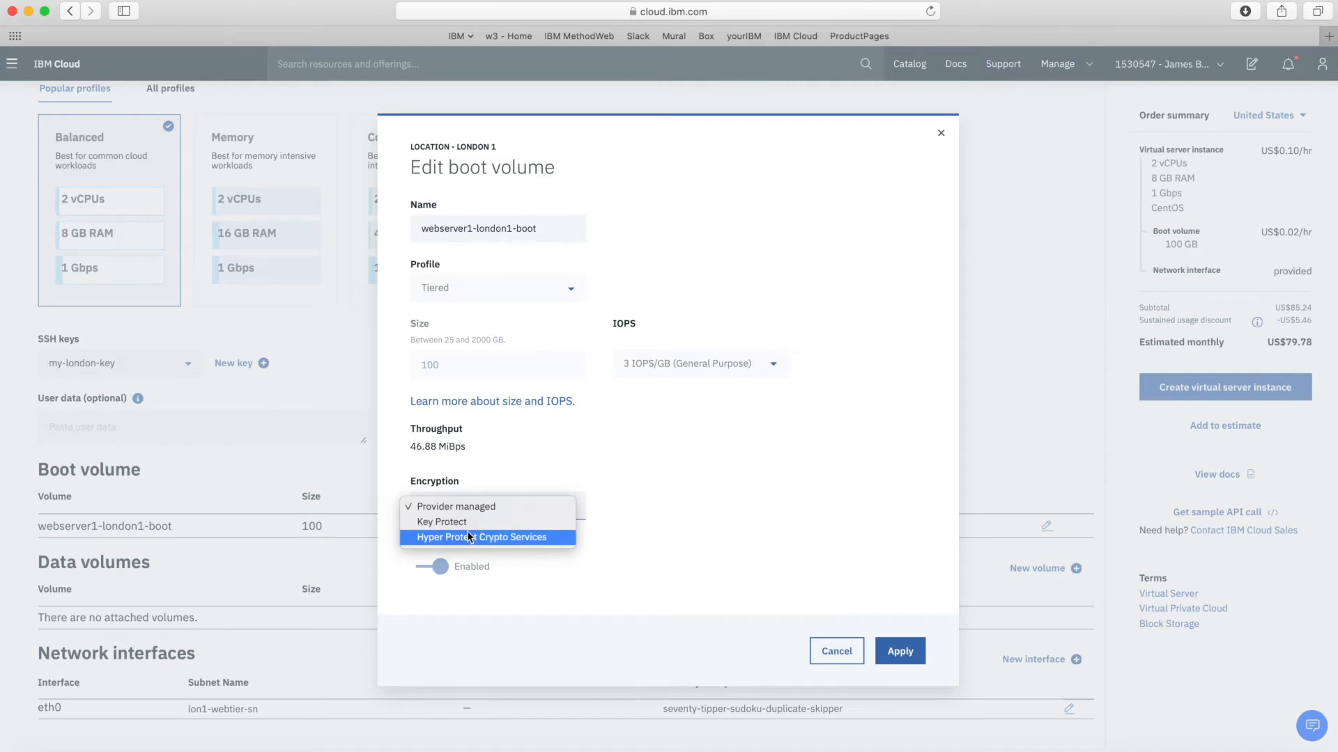
{"action": "left_click", "coordinate": [480, 507]}
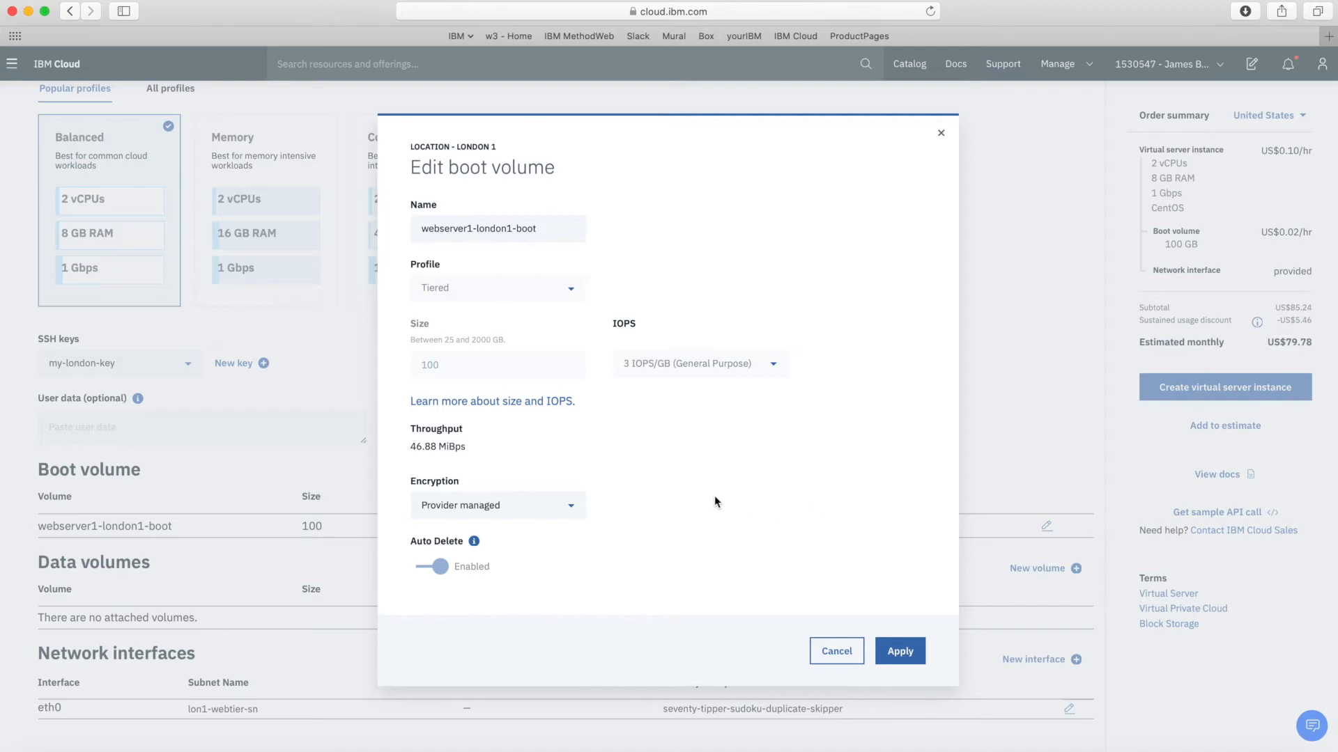
{"action": "left_click", "coordinate": [904, 651]}
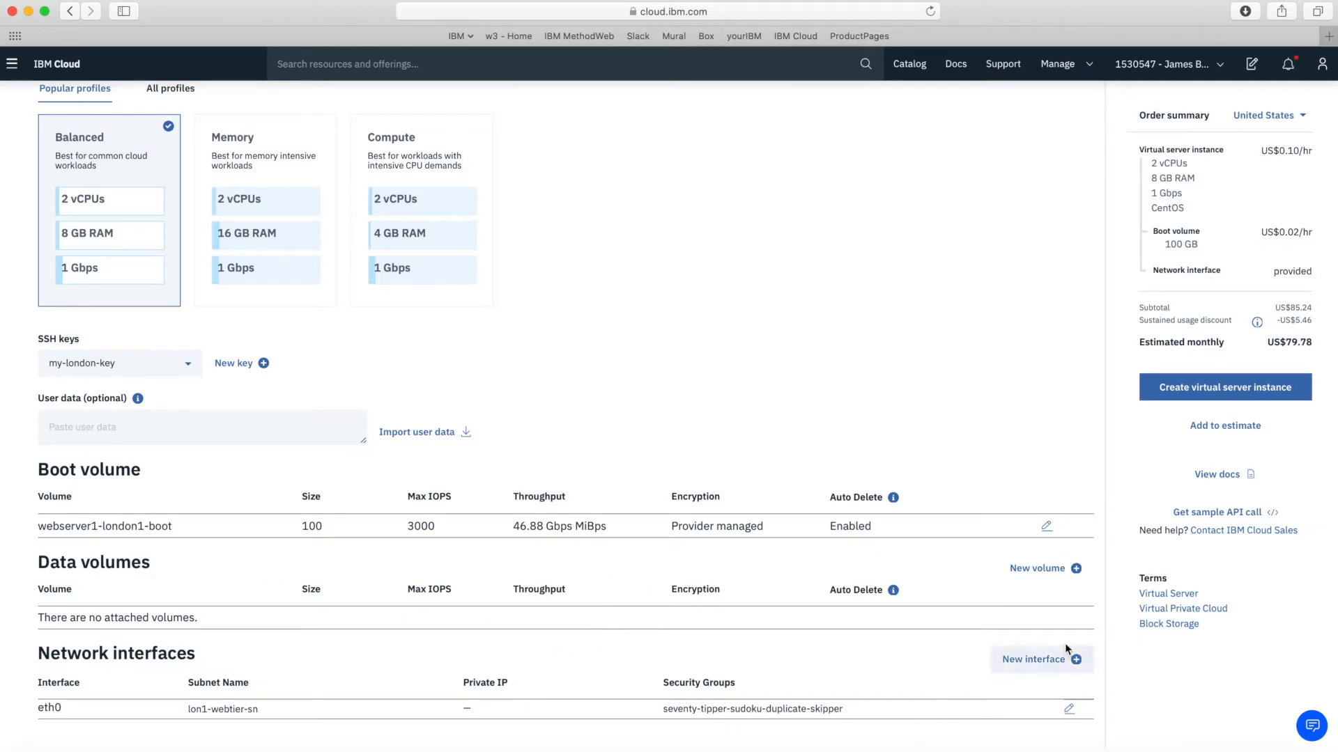
Add a new data volume named mywebsite-storage with the Tiered profile
{"action": "left_click", "coordinate": [1047, 569]}
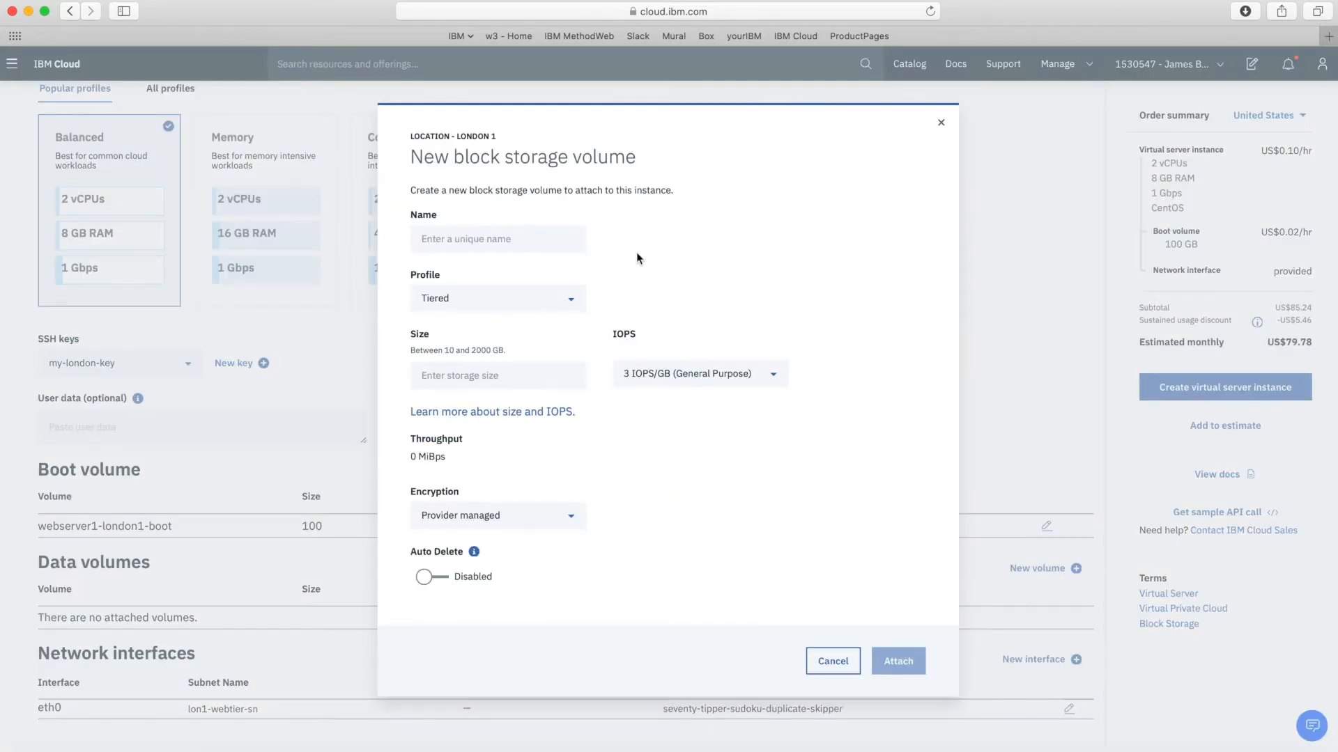
{"action": "left_click", "coordinate": [489, 244]}
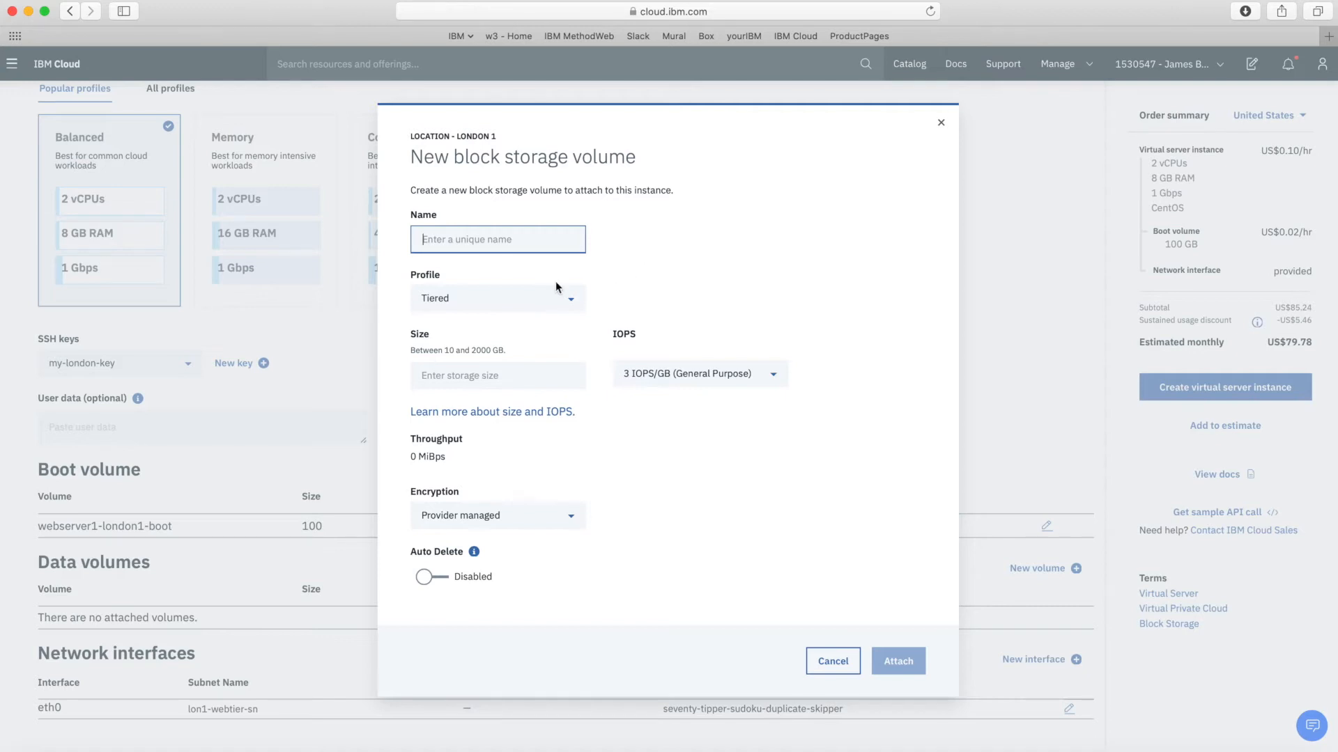
{"action": "type", "text": "vol"}
{"action": "key", "text": "BackSpace"}
{"action": "key", "text": "BackSpace"}
{"action": "key", "text": "BackSpace"}
{"action": "type", "text": "myw"}
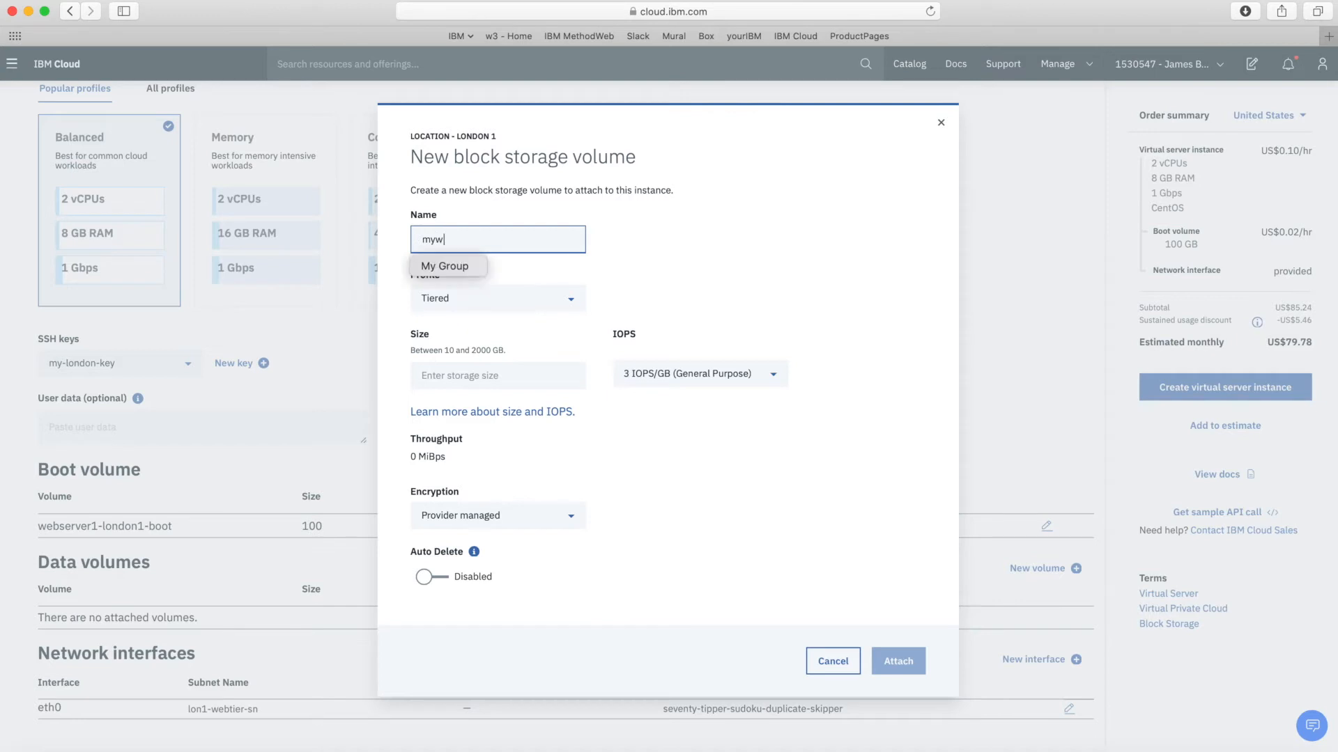
{"action": "type", "text": "ebsite-storage"}
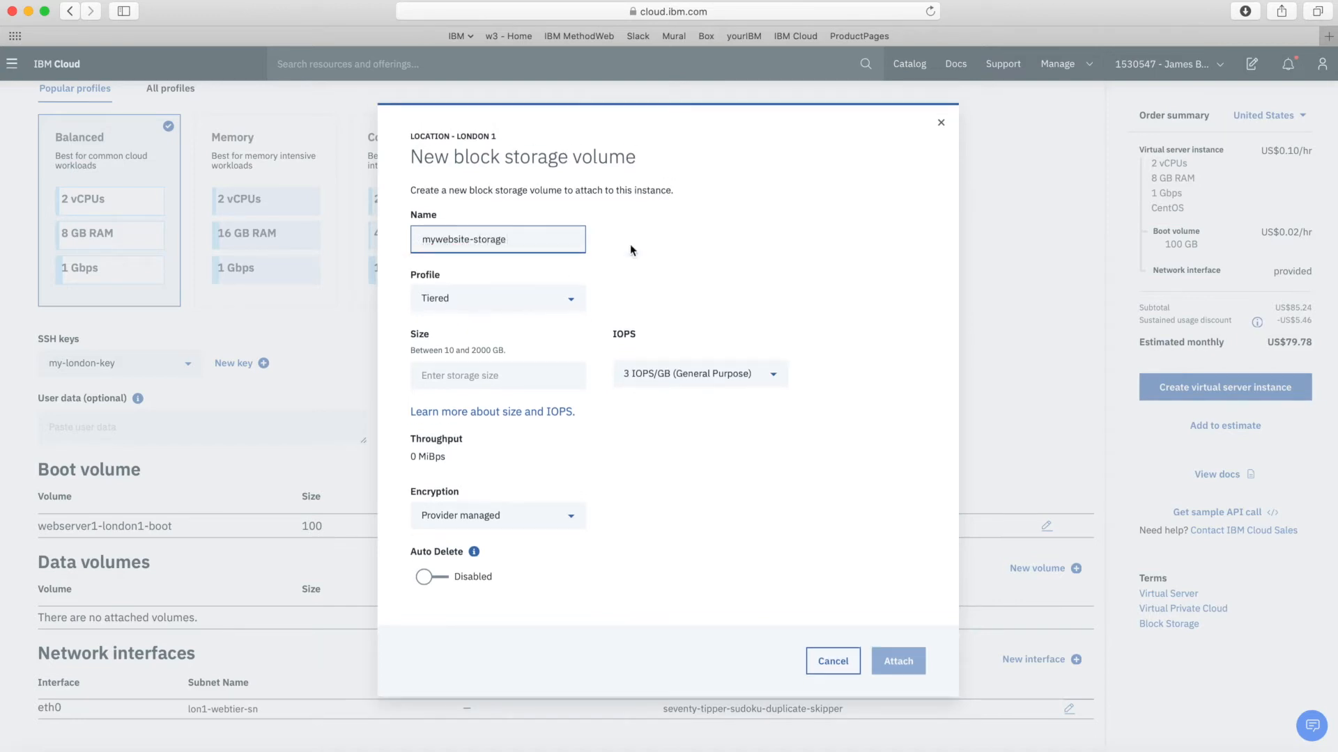
{"action": "left_click", "coordinate": [729, 250]}
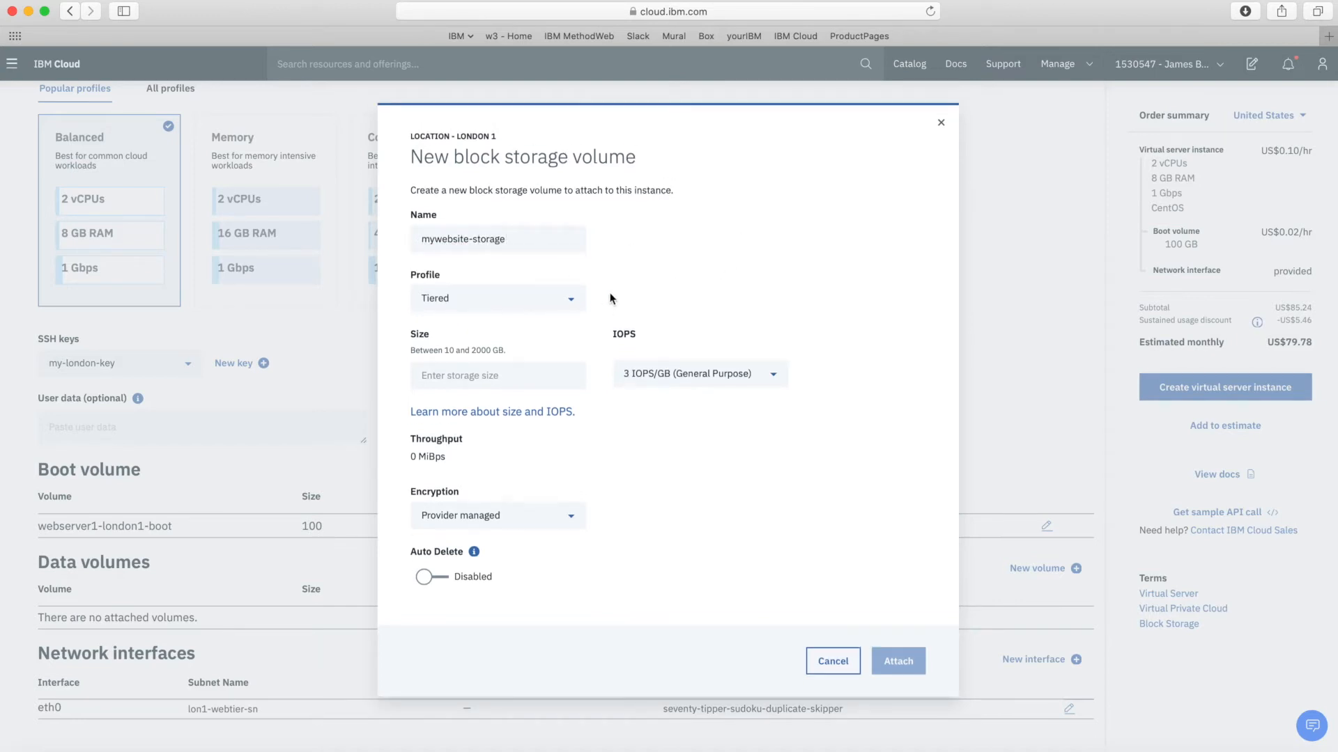
{"action": "left_click", "coordinate": [572, 309]}
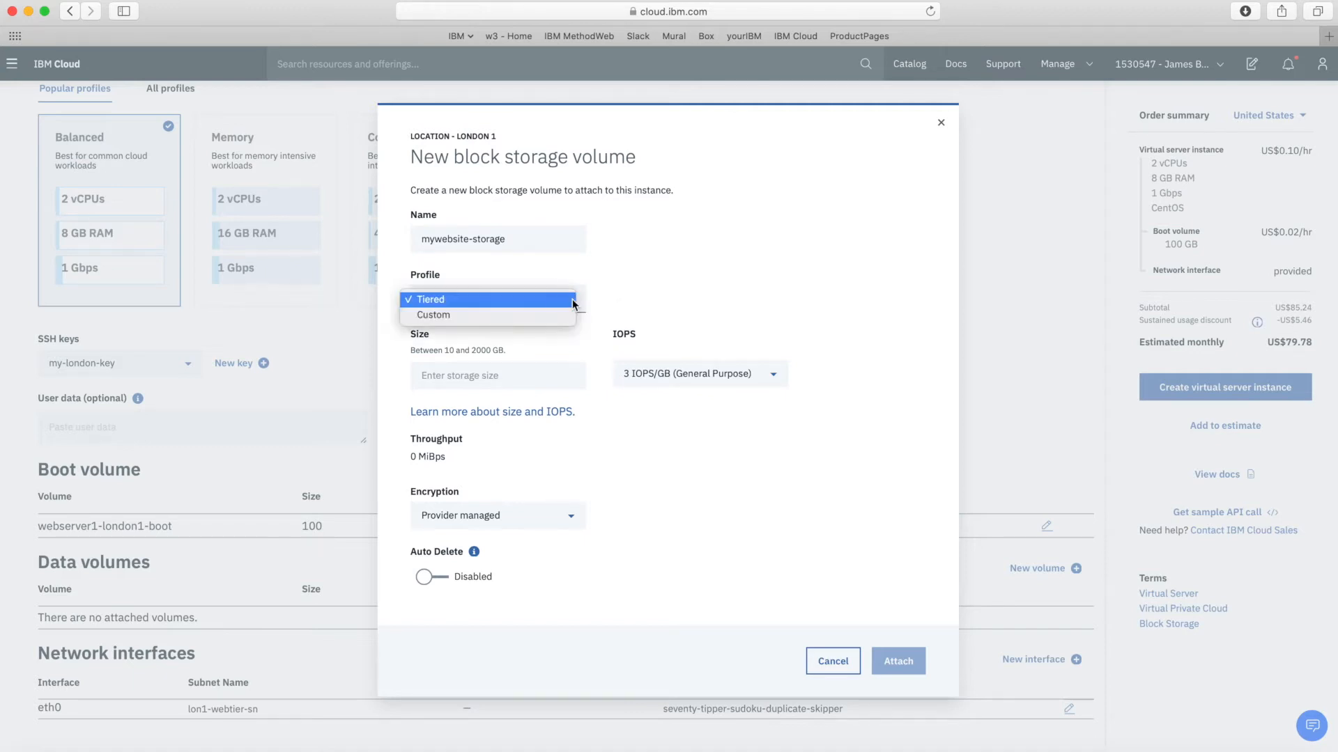
{"action": "left_click", "coordinate": [686, 302]}
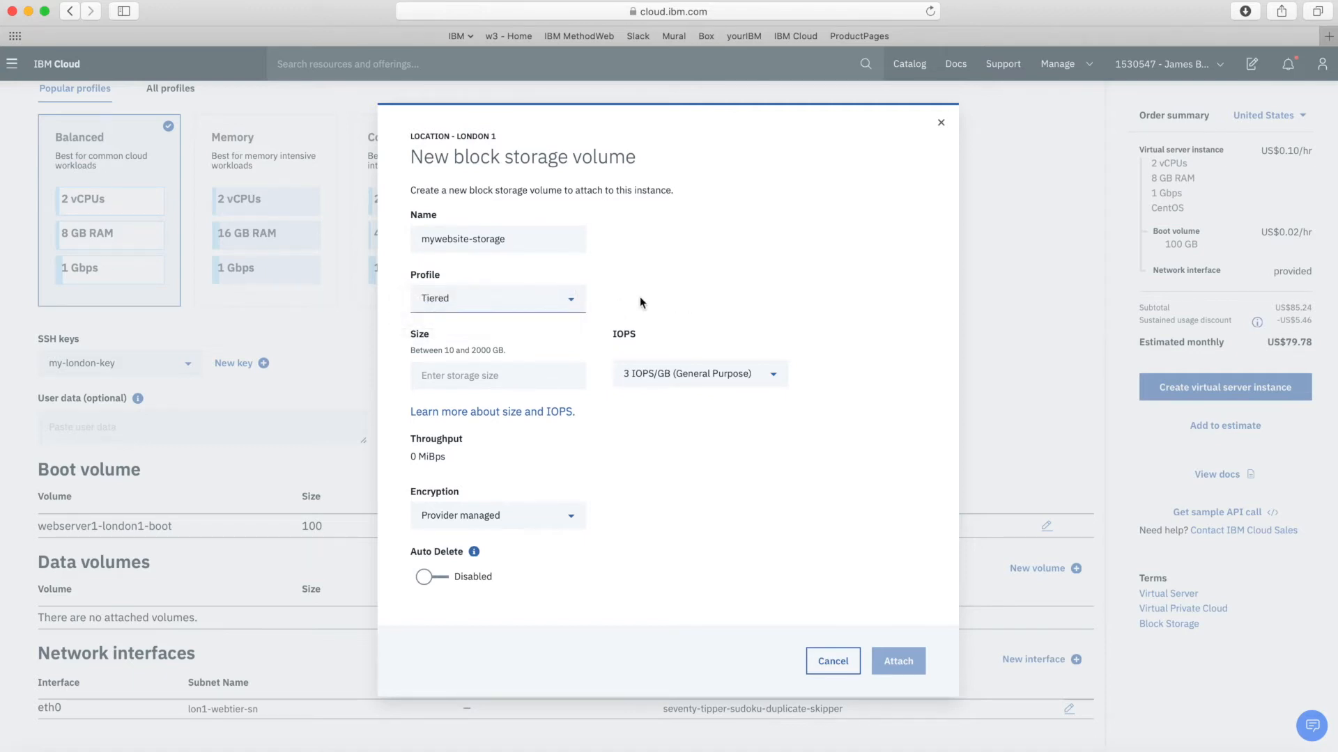
Set the volume size to 30 GB with 3 IOPS/GB General Purpose
{"action": "left_click", "coordinate": [501, 377]}
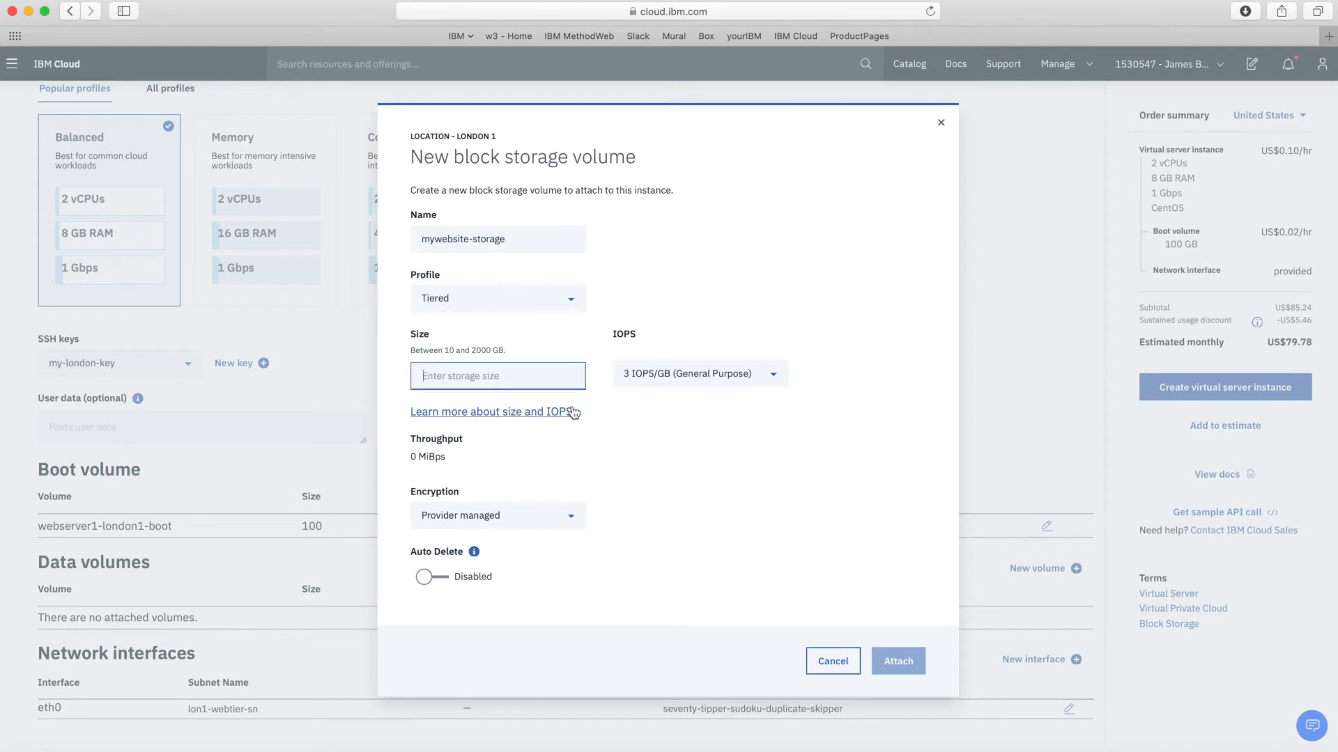
{"action": "type", "text": "1"}
{"action": "key", "text": "BackSpace"}
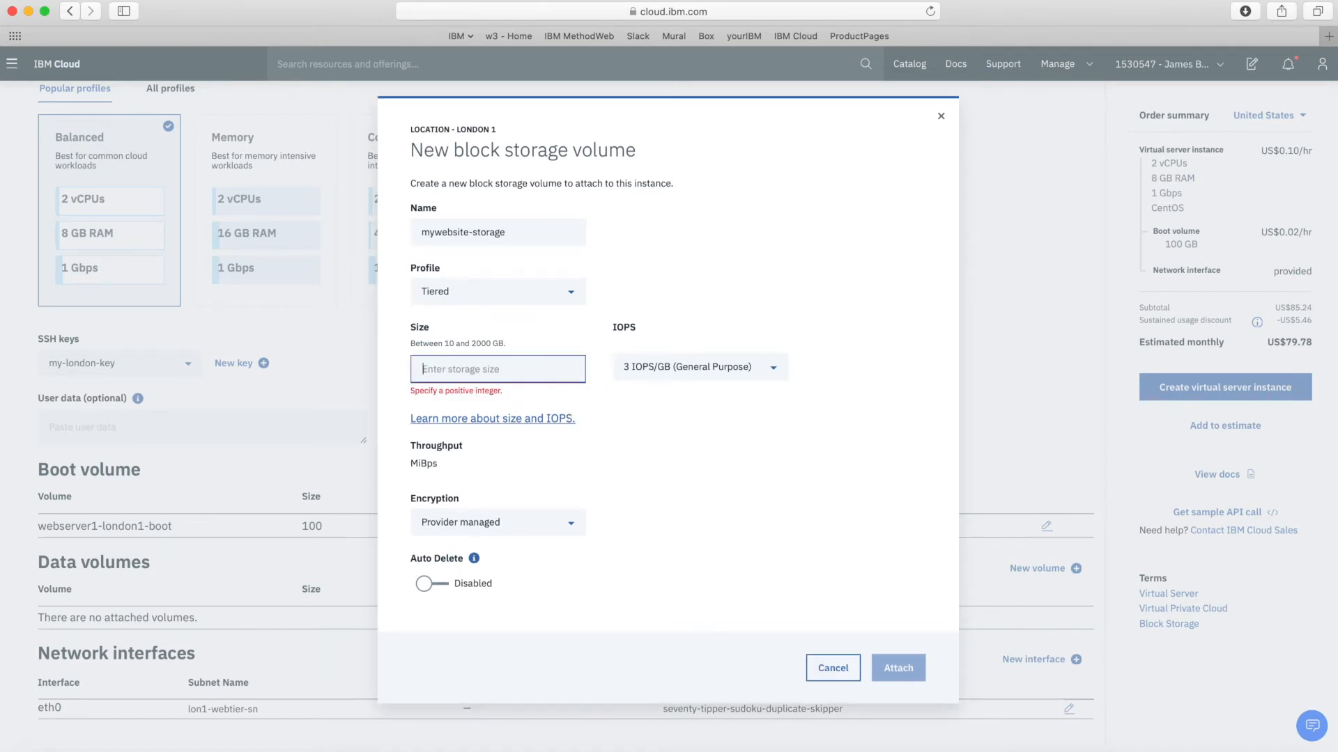
{"action": "type", "text": "30"}
{"action": "key", "text": "Tab"}
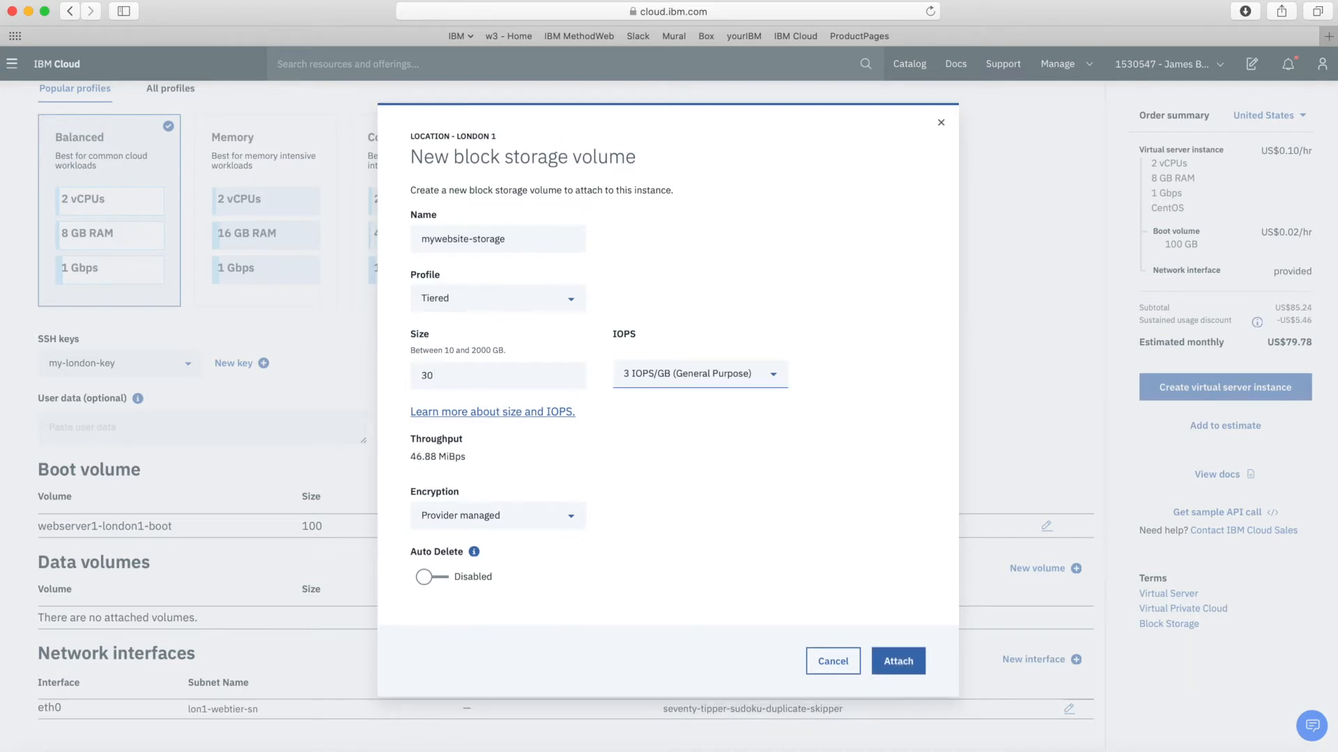
{"action": "left_click", "coordinate": [673, 374]}
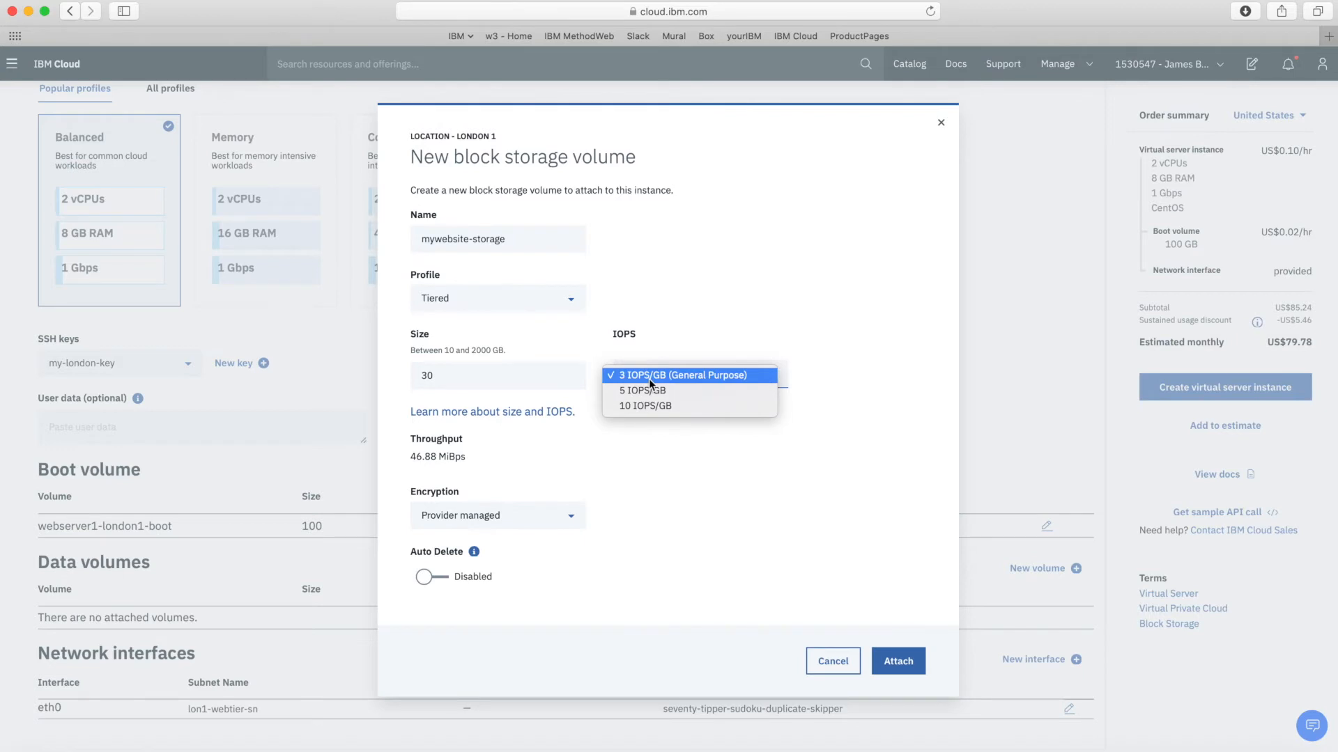
{"action": "left_click", "coordinate": [699, 380]}
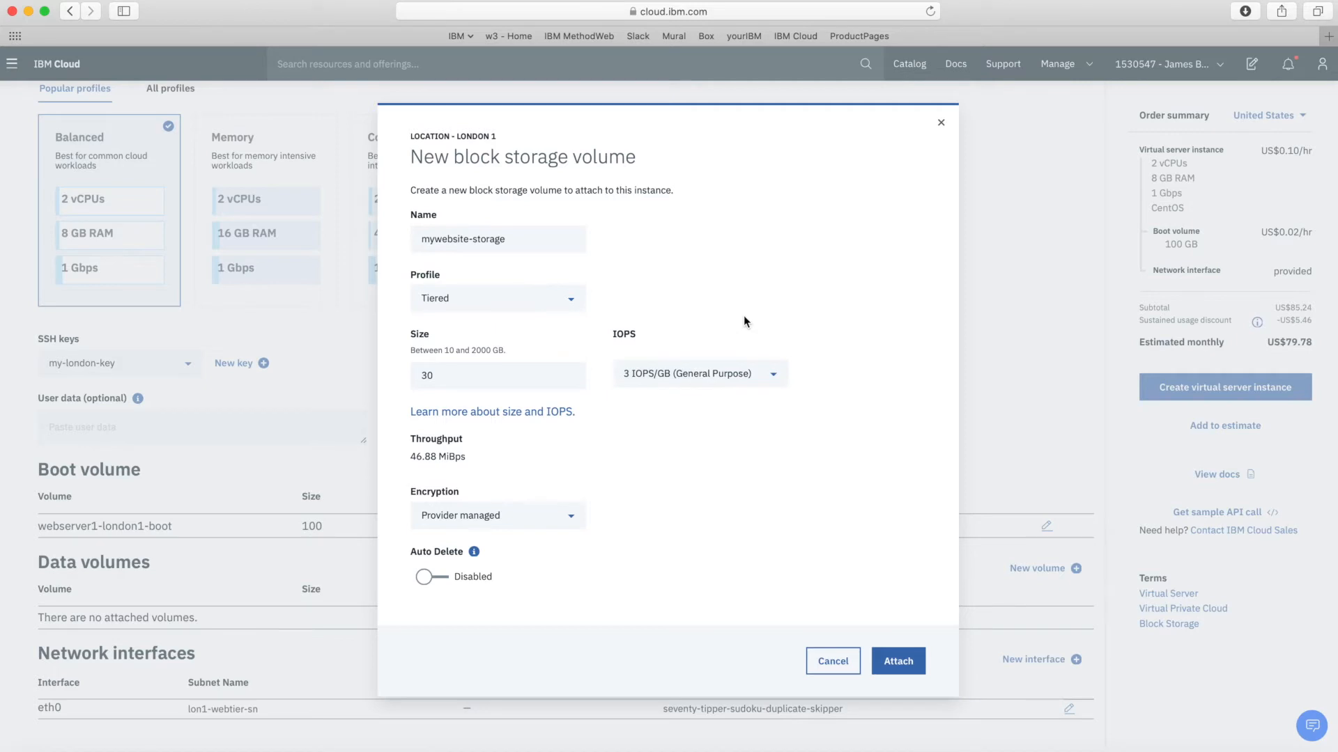
Keep Provider managed encryption and auto delete off, then cancel the volume
{"action": "left_click", "coordinate": [561, 524]}
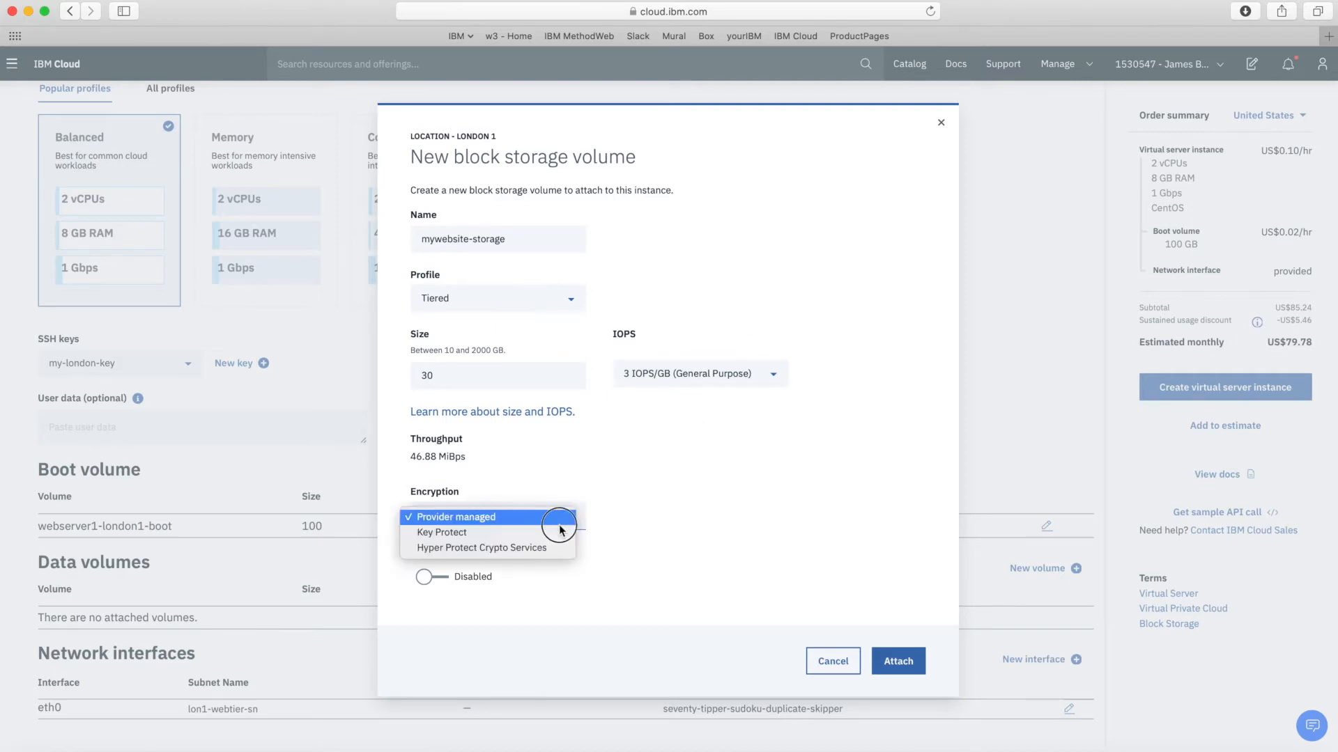
{"action": "left_click", "coordinate": [559, 523]}
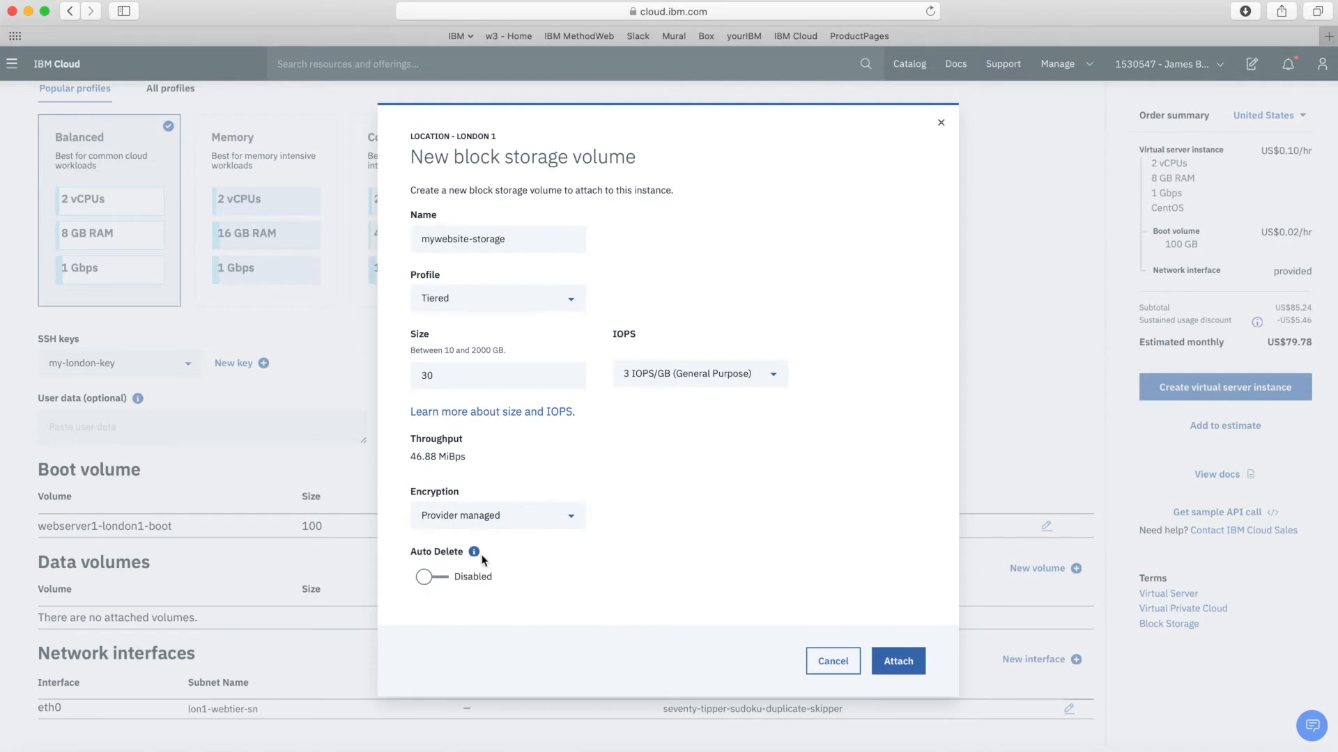
{"action": "left_click", "coordinate": [428, 578]}
{"action": "left_click", "coordinate": [429, 580]}
{"action": "left_click", "coordinate": [831, 660]}
Replace eth0's default security group with webtier-sg on subnet lon1-webtier-sn, then begin a new interface
{"action": "scroll", "coordinate": [459, 658], "scroll_direction": "down", "scroll_amount": 2}
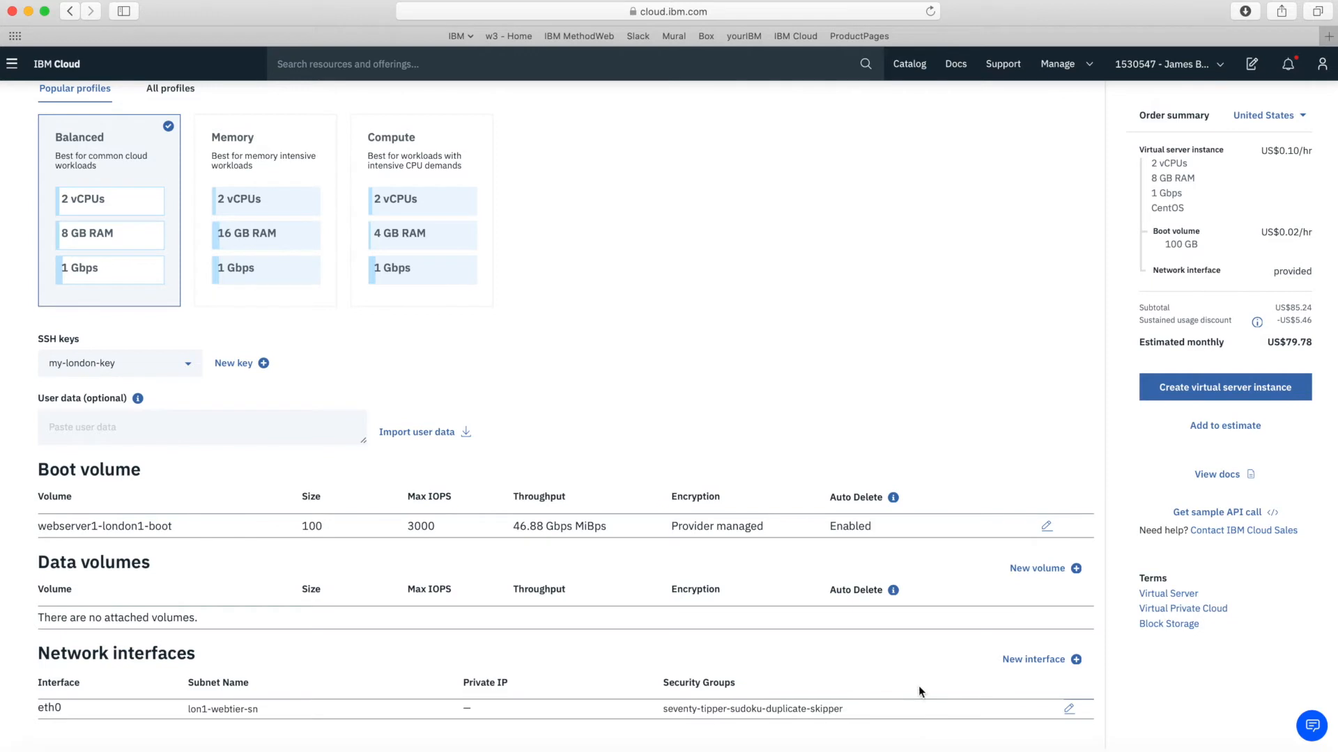
{"action": "left_click", "coordinate": [1068, 709]}
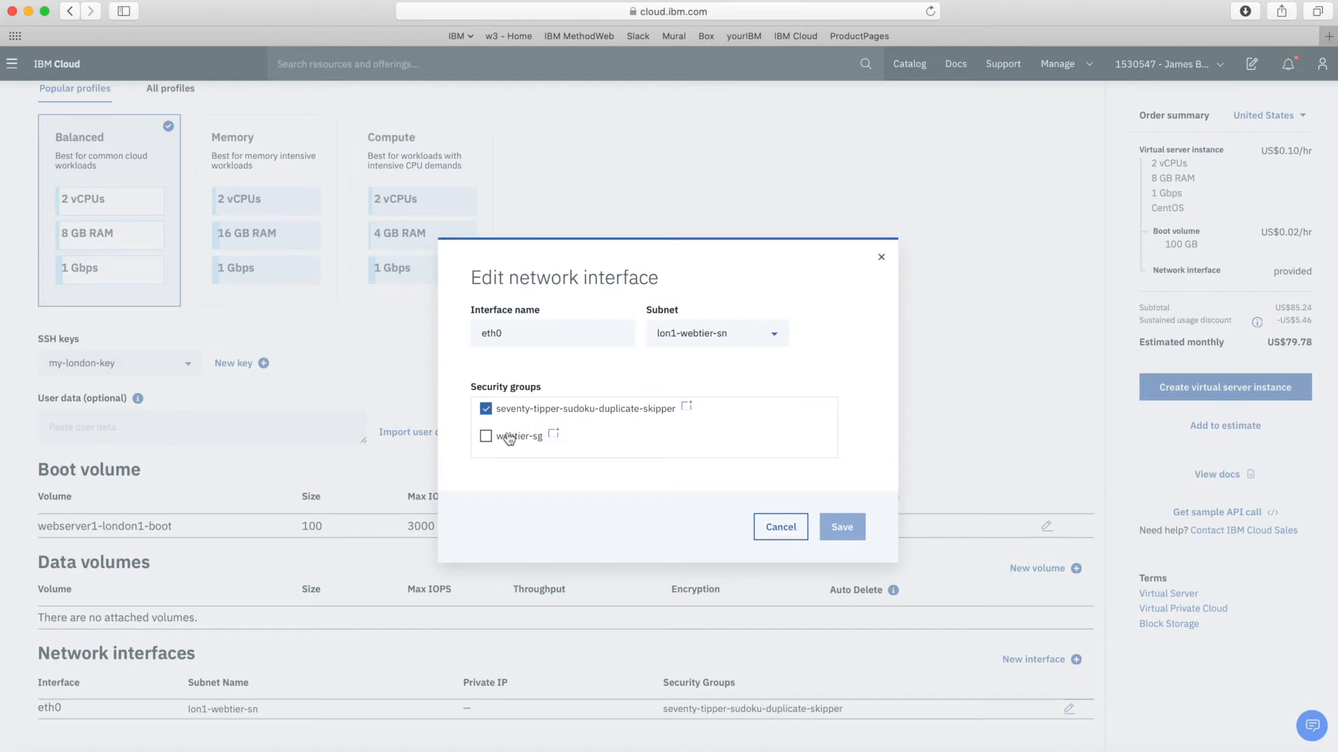
{"action": "left_click", "coordinate": [486, 437]}
{"action": "left_click", "coordinate": [486, 410]}
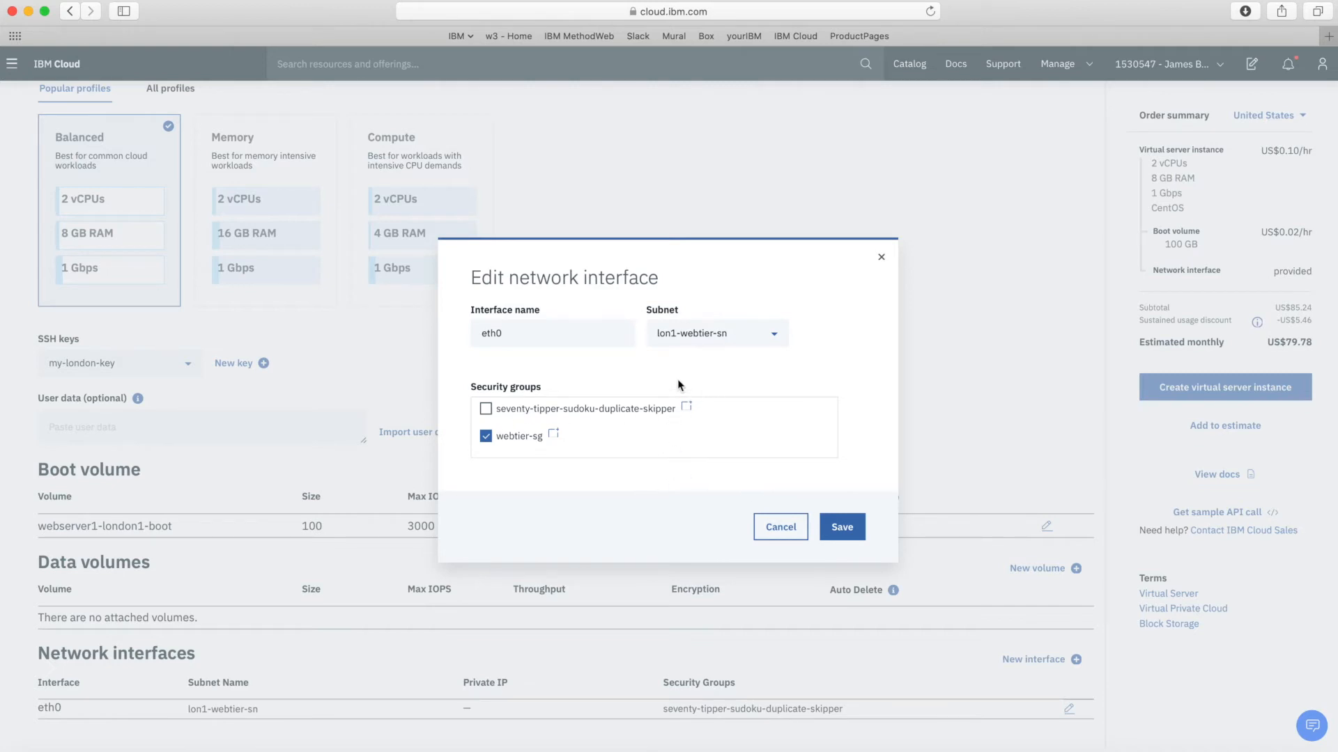
{"action": "left_click", "coordinate": [779, 343]}
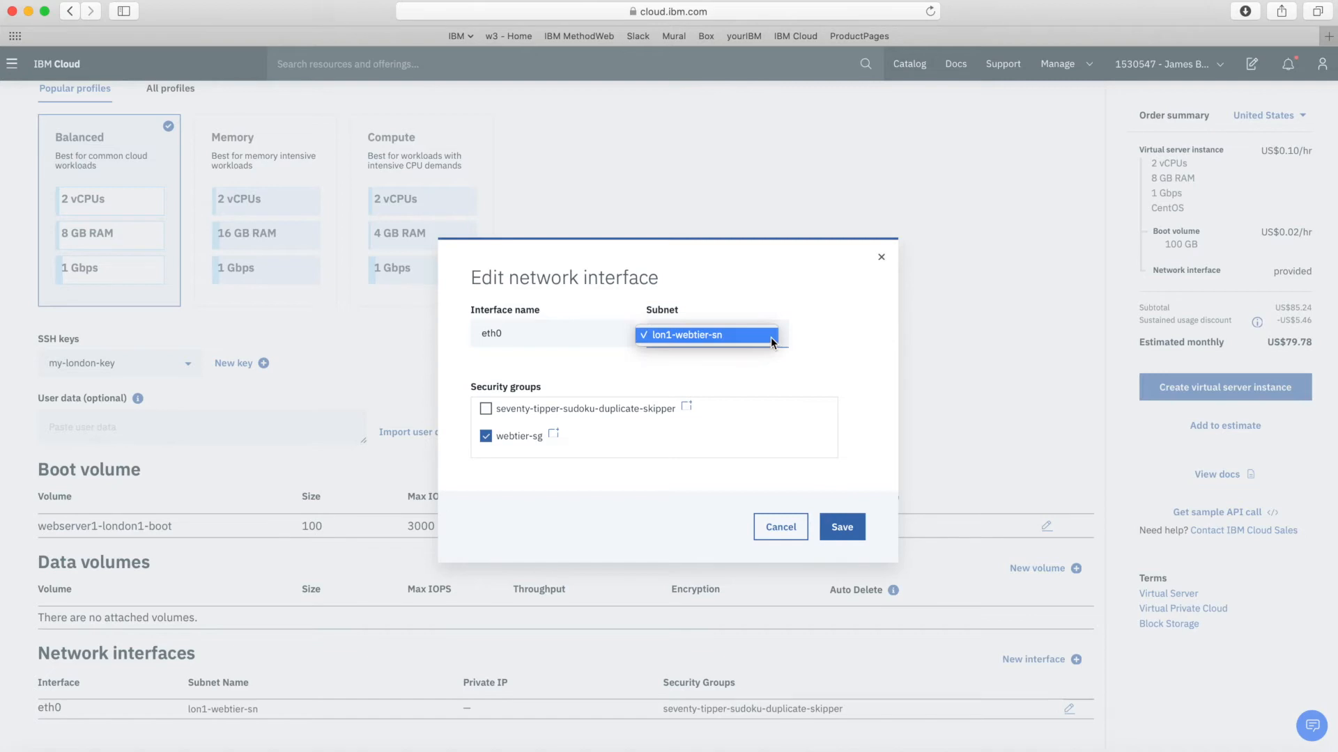
{"action": "left_click", "coordinate": [770, 338]}
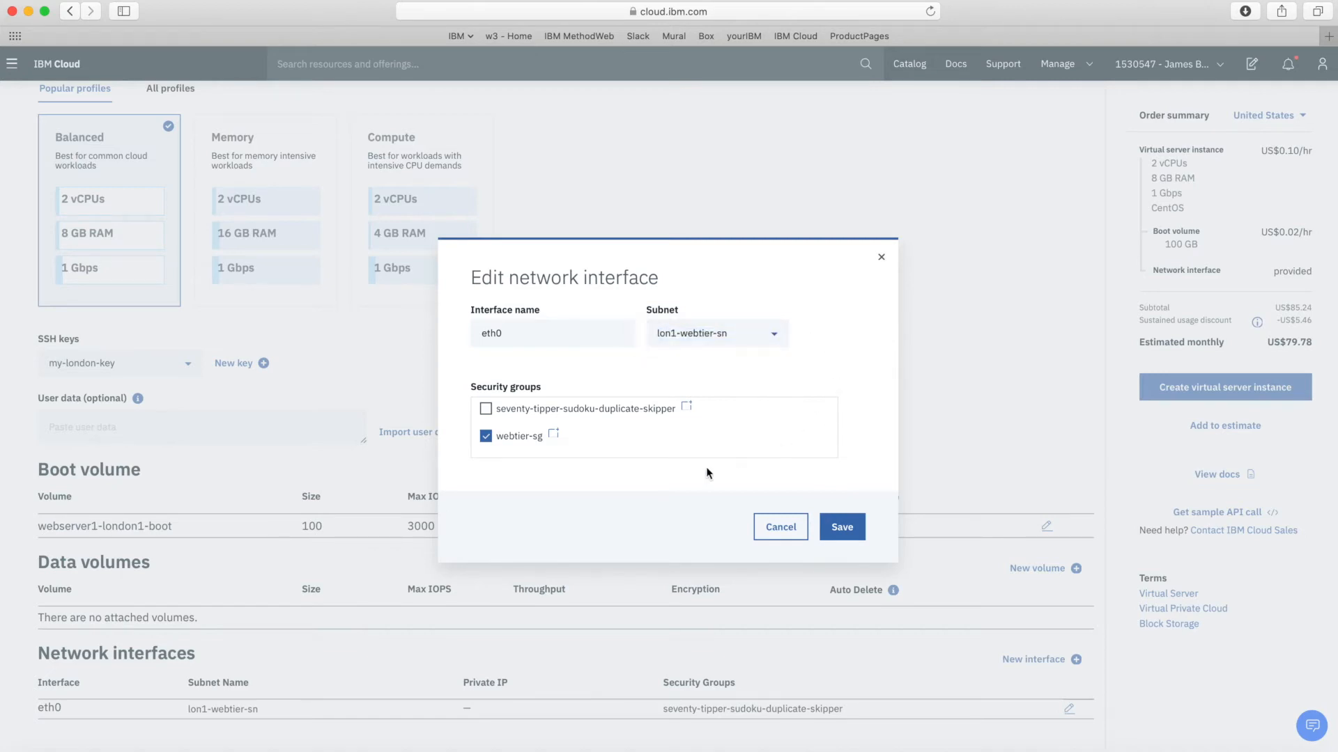
{"action": "left_click", "coordinate": [841, 529]}
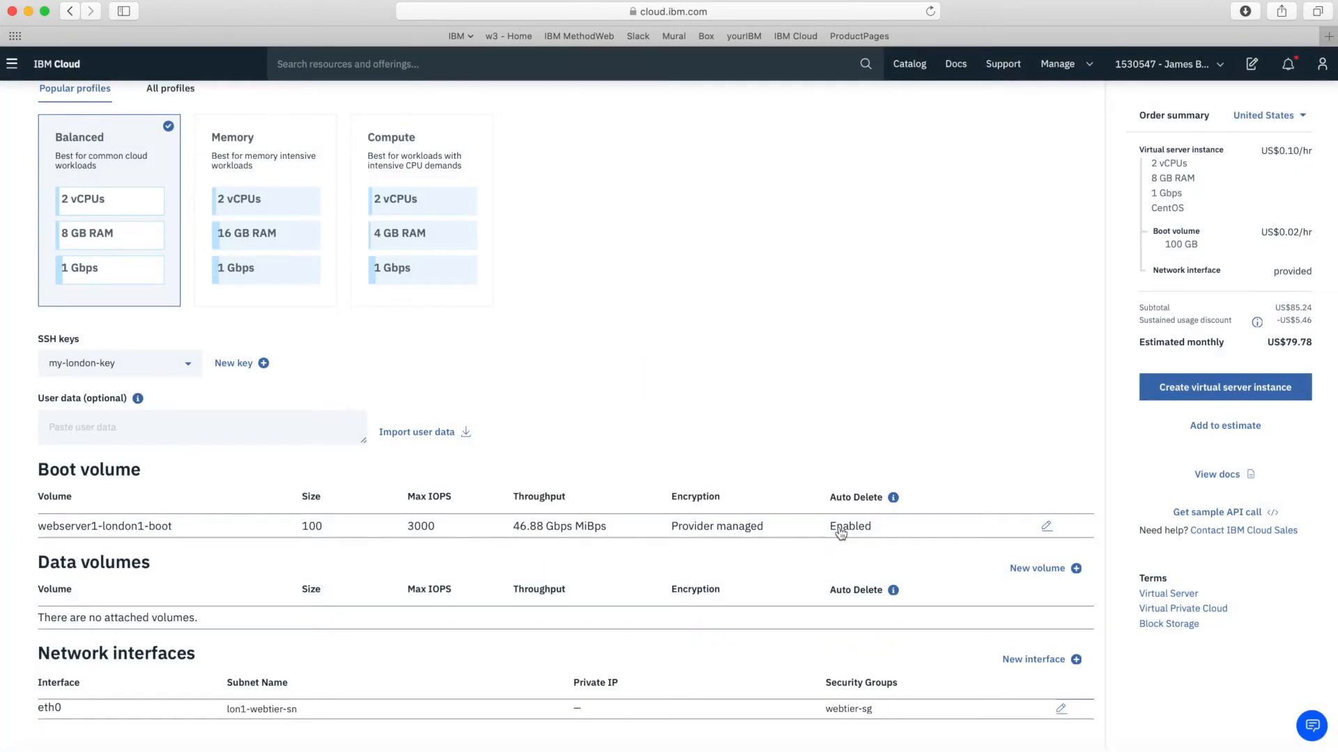
{"action": "left_click", "coordinate": [1038, 662]}
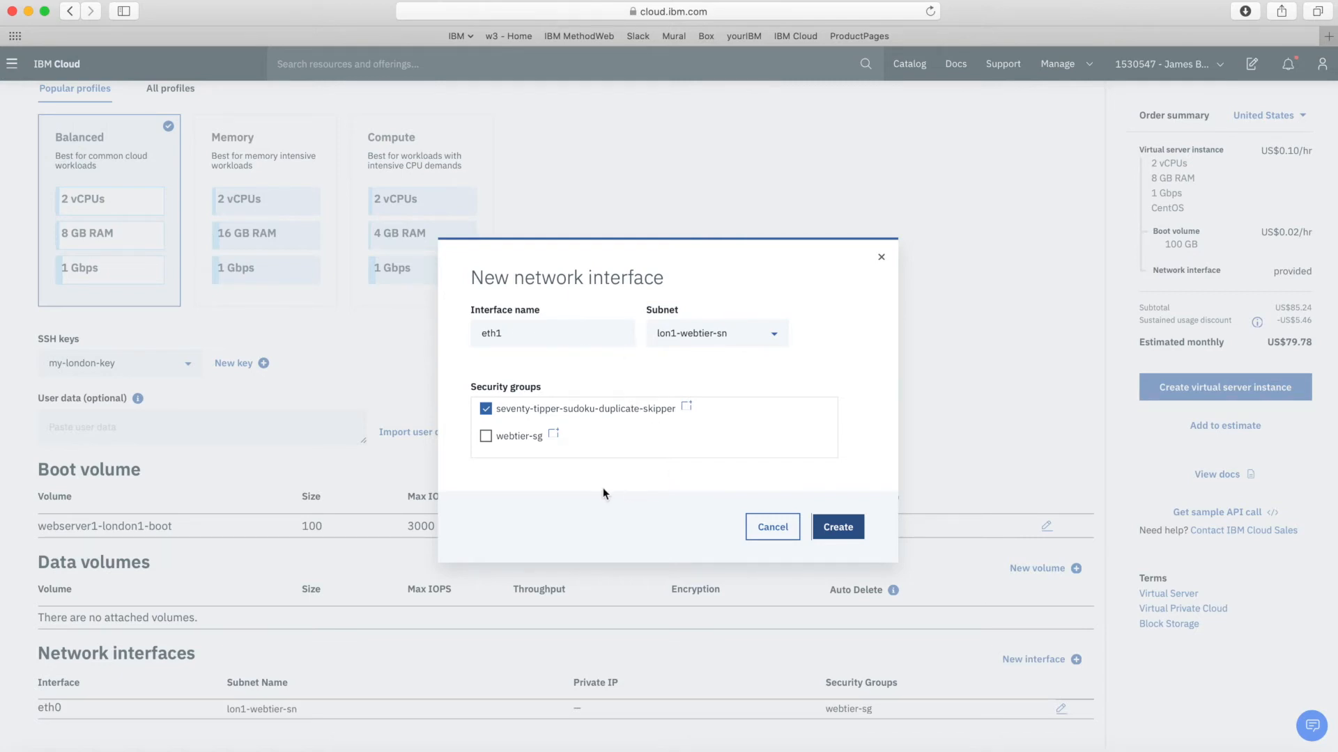
Cancel the eth1 interface and scroll back to the top of the form
{"action": "left_click", "coordinate": [771, 528]}
{"action": "scroll", "coordinate": [935, 367], "scroll_direction": "up", "scroll_amount": 10}
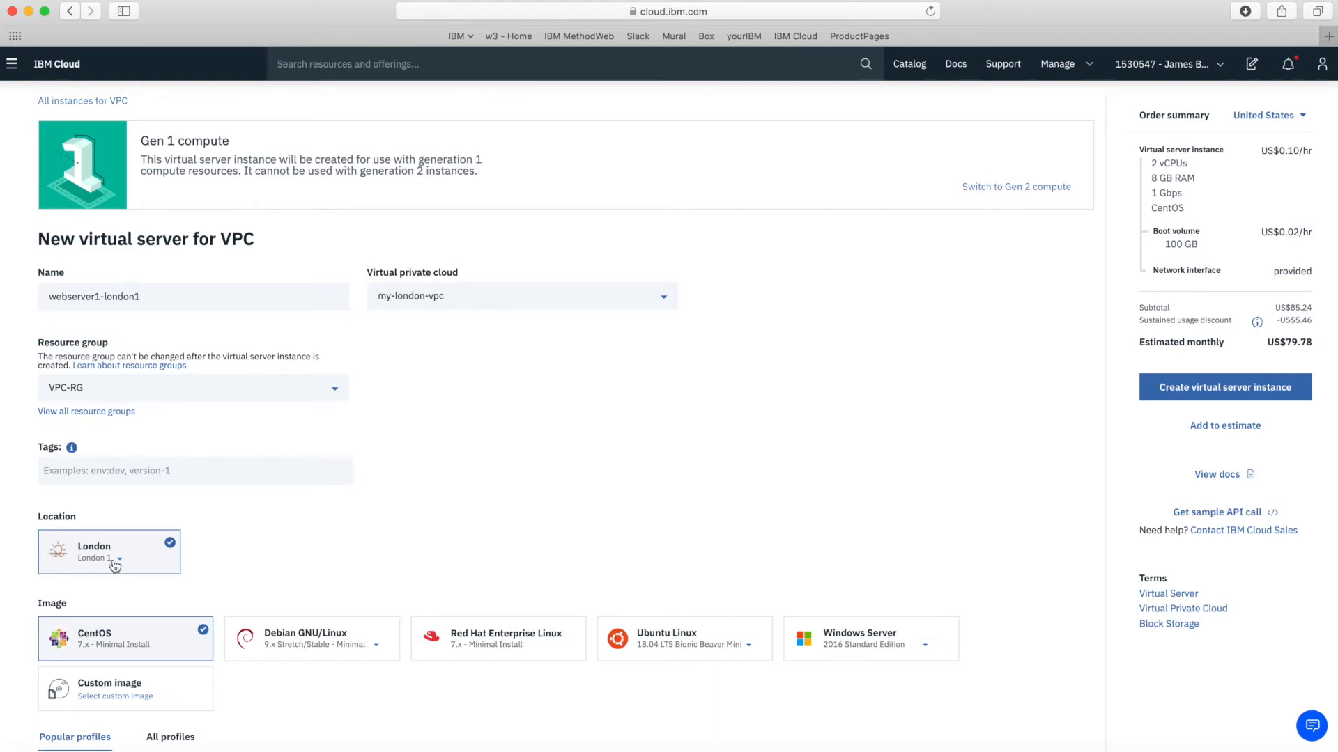
{"action": "scroll", "coordinate": [406, 518], "scroll_direction": "down", "scroll_amount": 2}
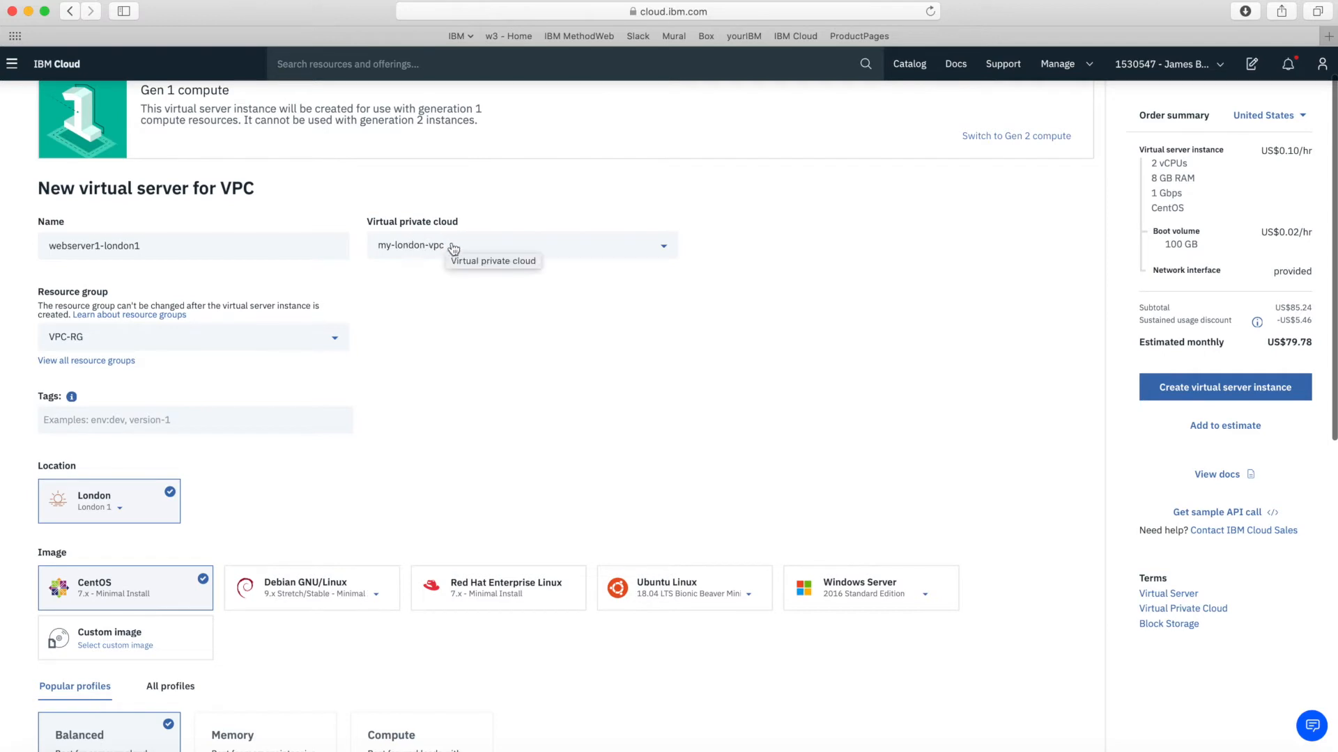
{"action": "scroll", "coordinate": [468, 391], "scroll_direction": "down", "scroll_amount": 3}
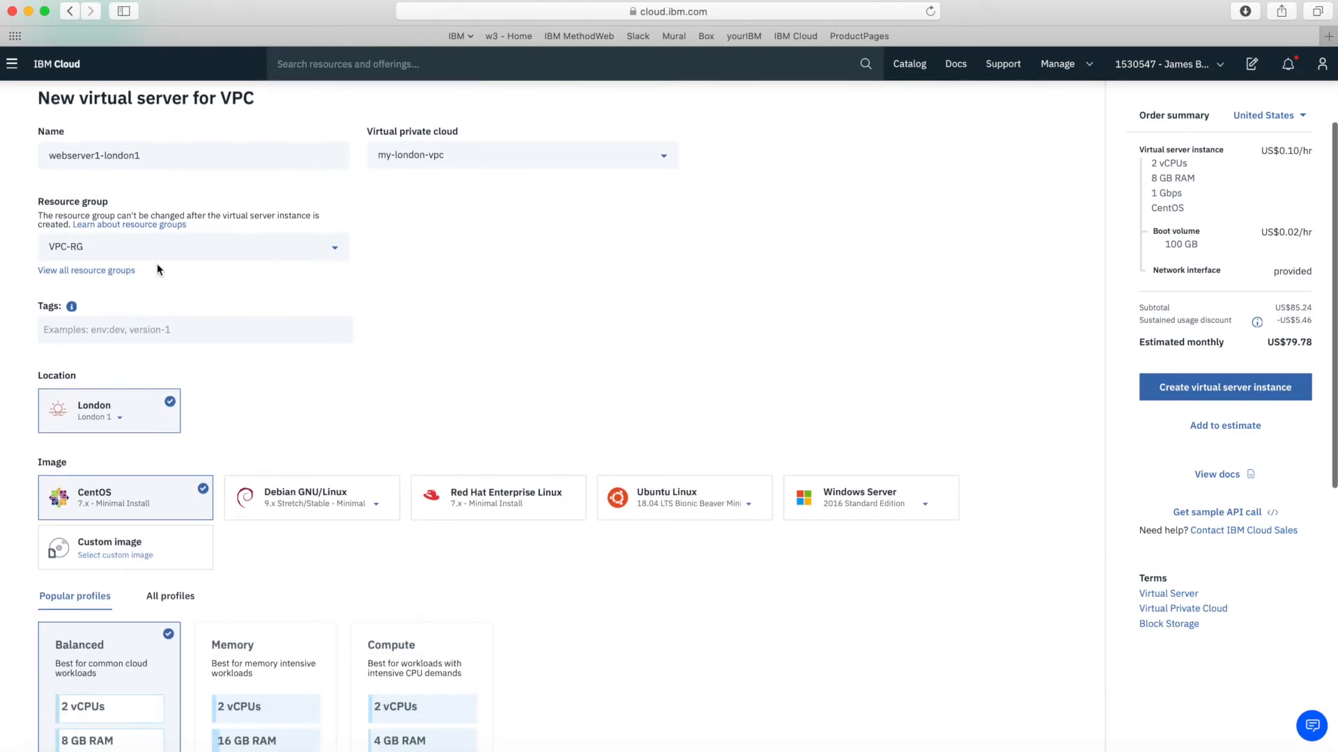
{"action": "scroll", "coordinate": [592, 293], "scroll_direction": "down", "scroll_amount": 1}
{"action": "scroll", "coordinate": [615, 308], "scroll_direction": "down", "scroll_amount": 5}
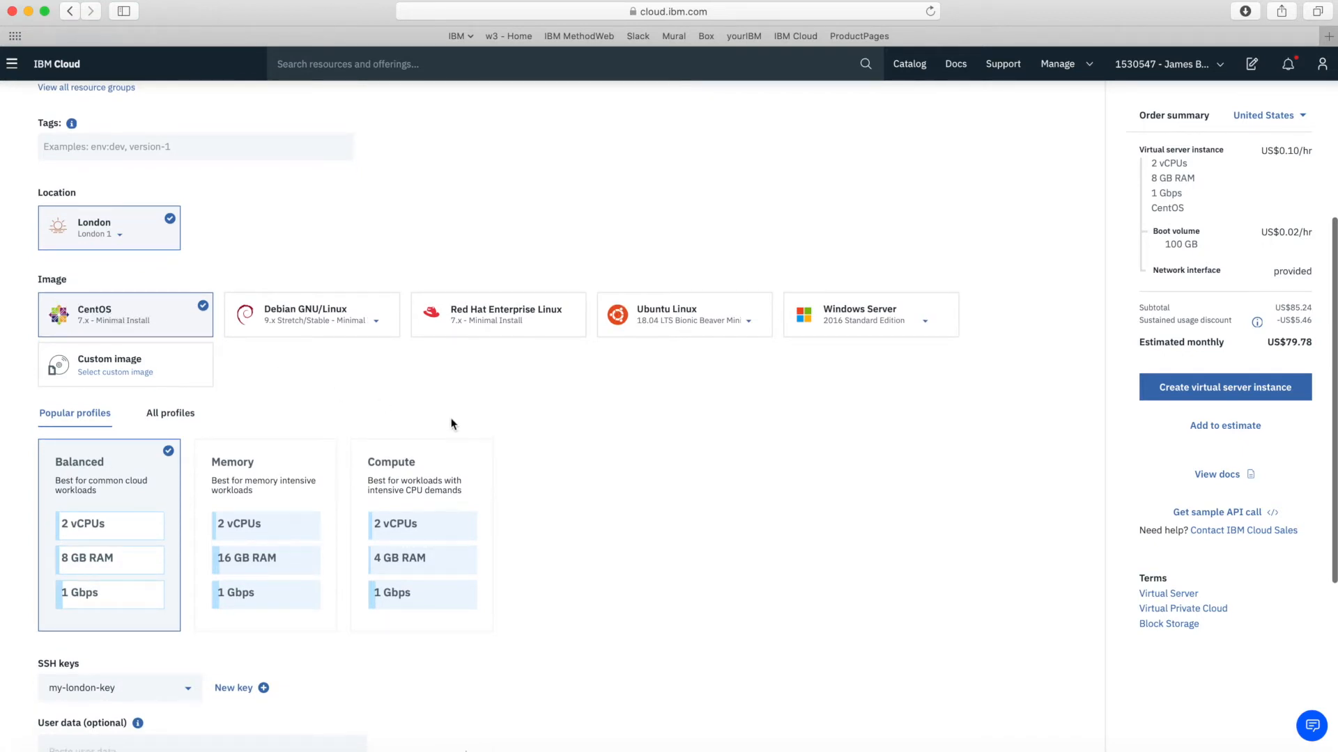
{"action": "scroll", "coordinate": [453, 423], "scroll_direction": "down", "scroll_amount": 4}
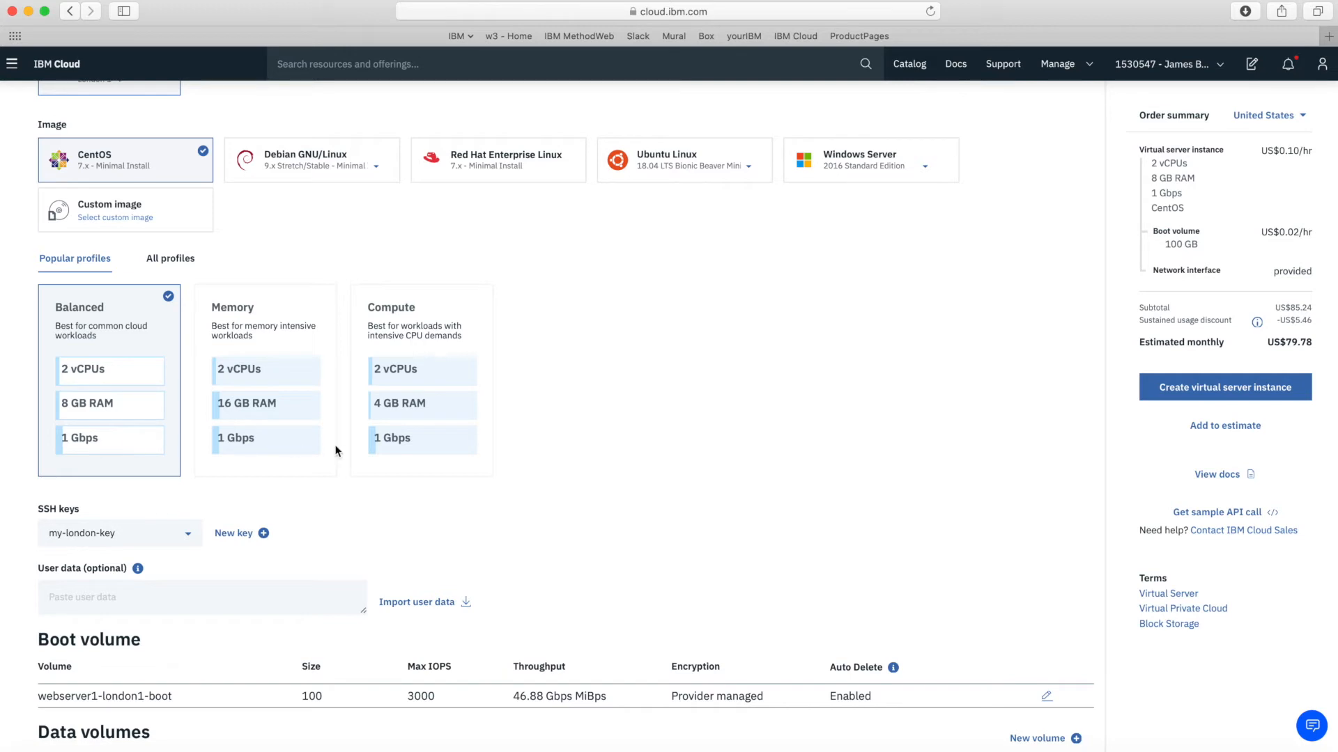
{"action": "scroll", "coordinate": [635, 451], "scroll_direction": "down", "scroll_amount": 5}
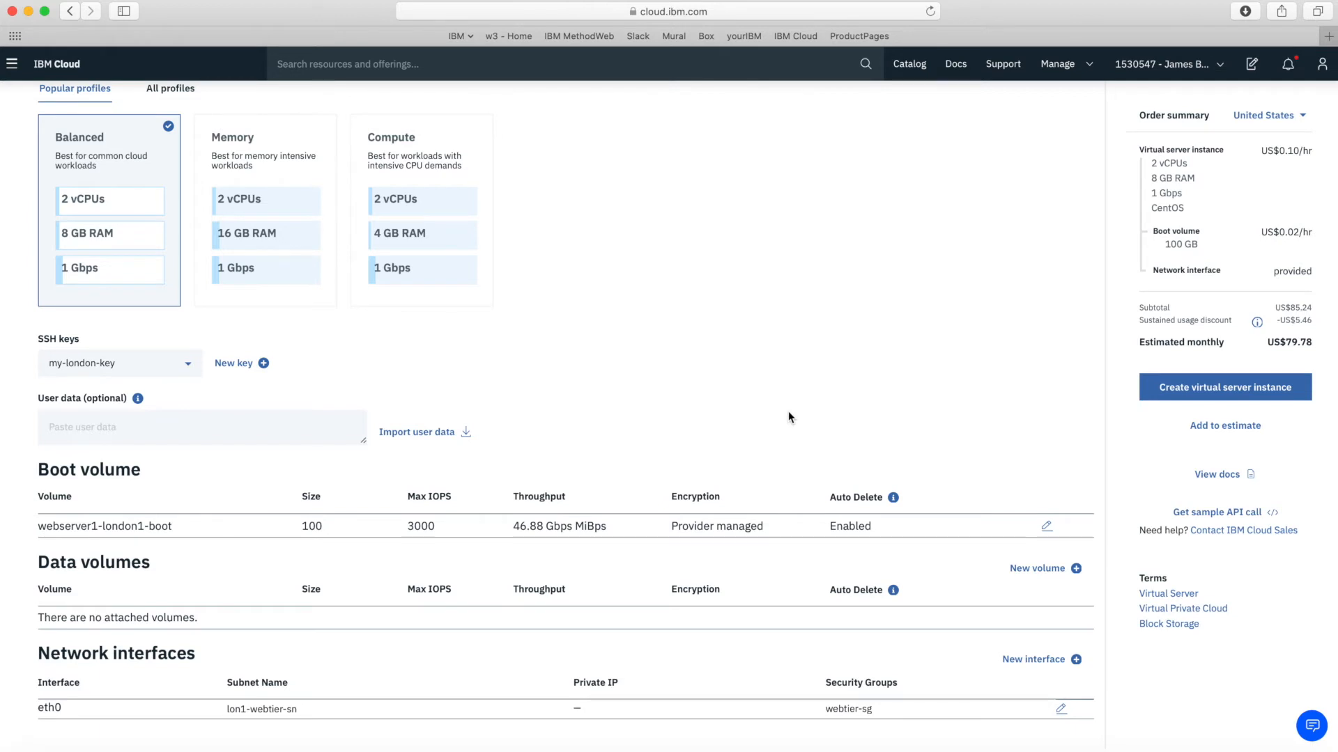
{"action": "scroll", "coordinate": [788, 416], "scroll_direction": "up", "scroll_amount": 3}
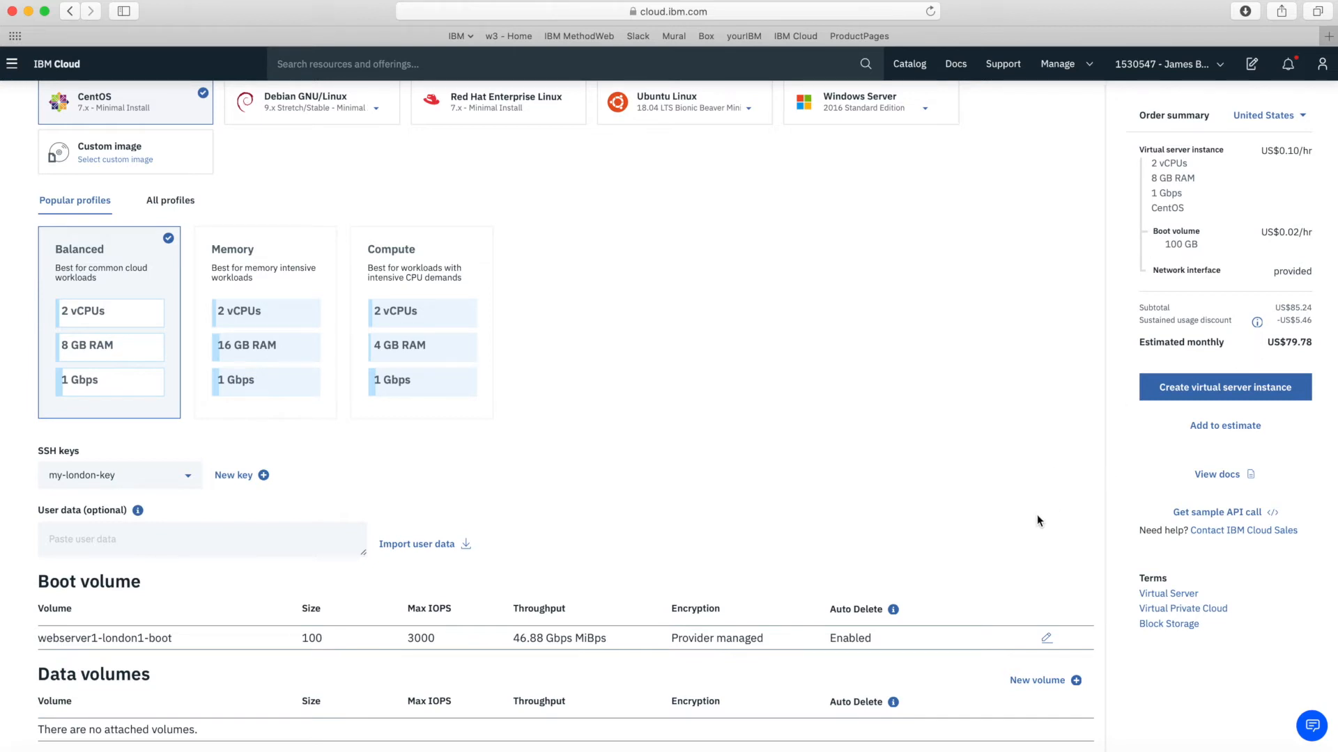
{"action": "scroll", "coordinate": [1038, 519], "scroll_direction": "up", "scroll_amount": 1}
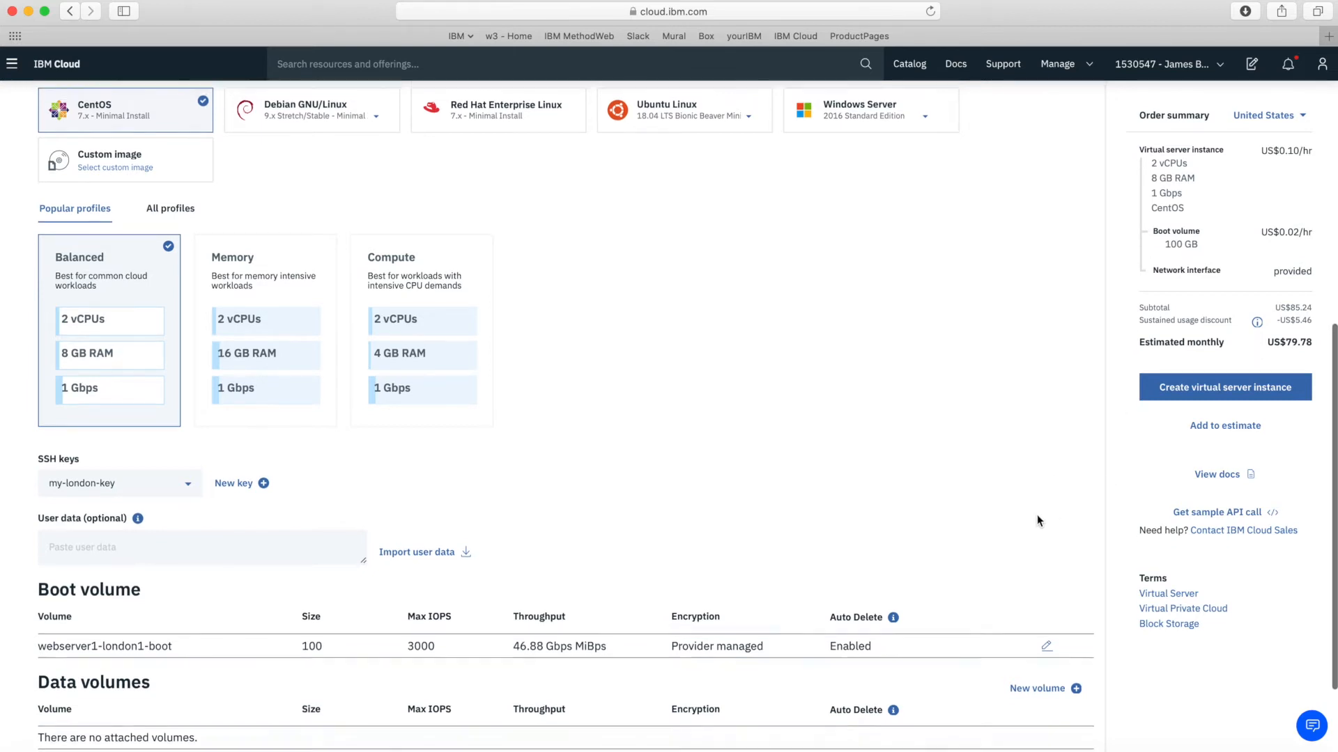
Create webserver1-london1 and wait until it shows Powered On in the London list
{"action": "left_click", "coordinate": [1219, 396]}
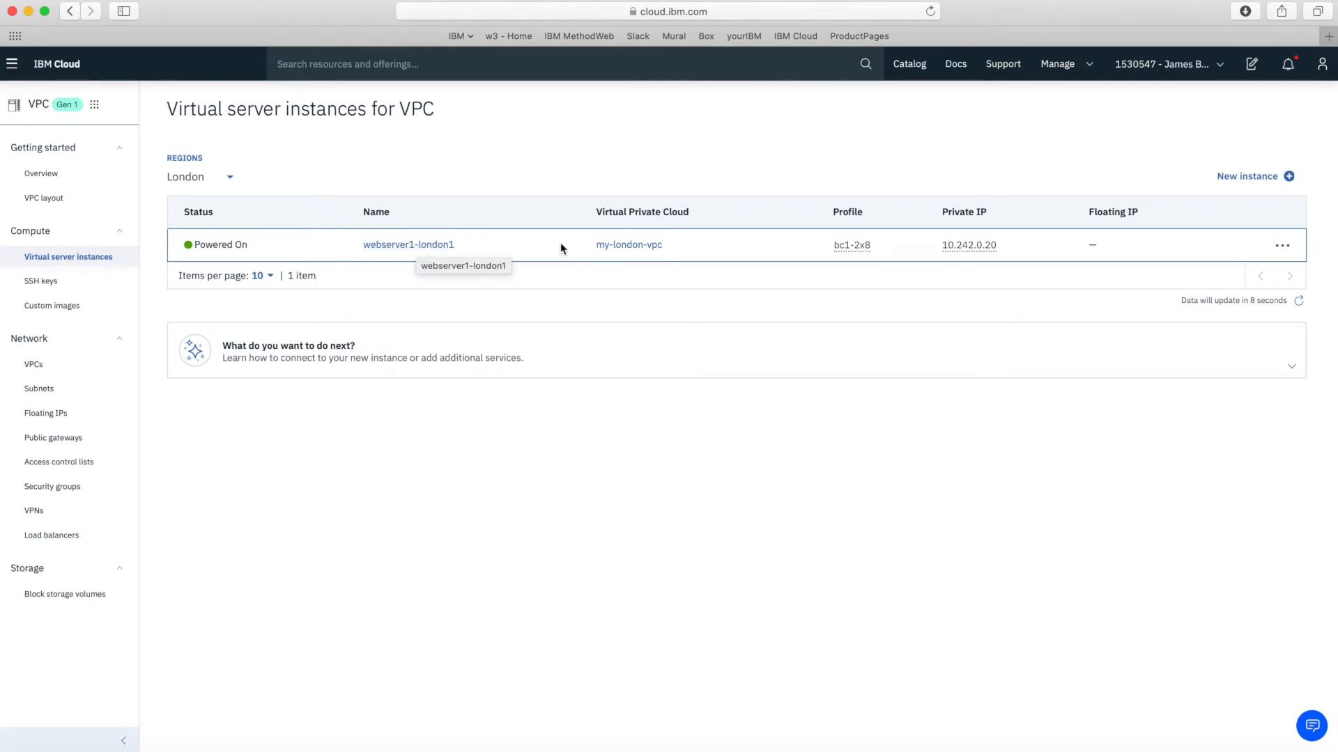
{"action": "mouse_move", "coordinate": [836, 249]}
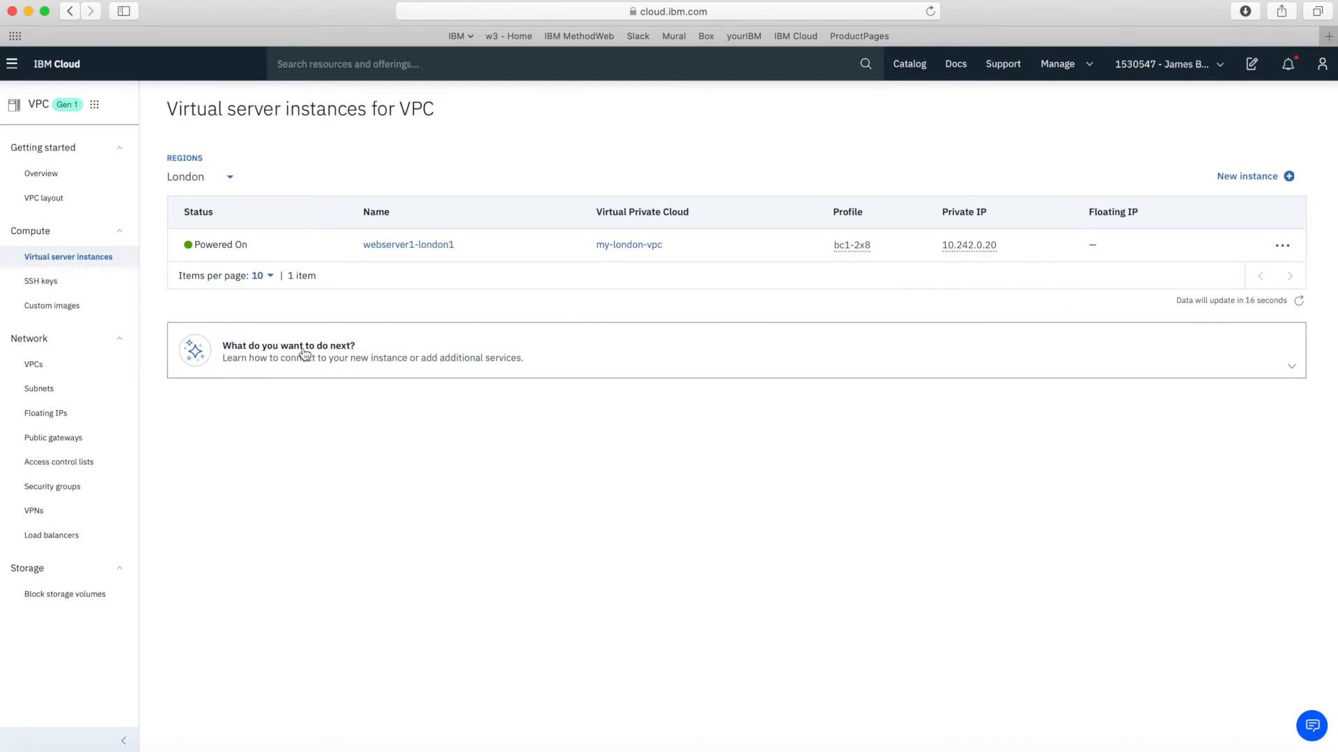
Open webserver1-london1's details, ending on its Monitoring page
{"action": "left_click", "coordinate": [408, 247]}
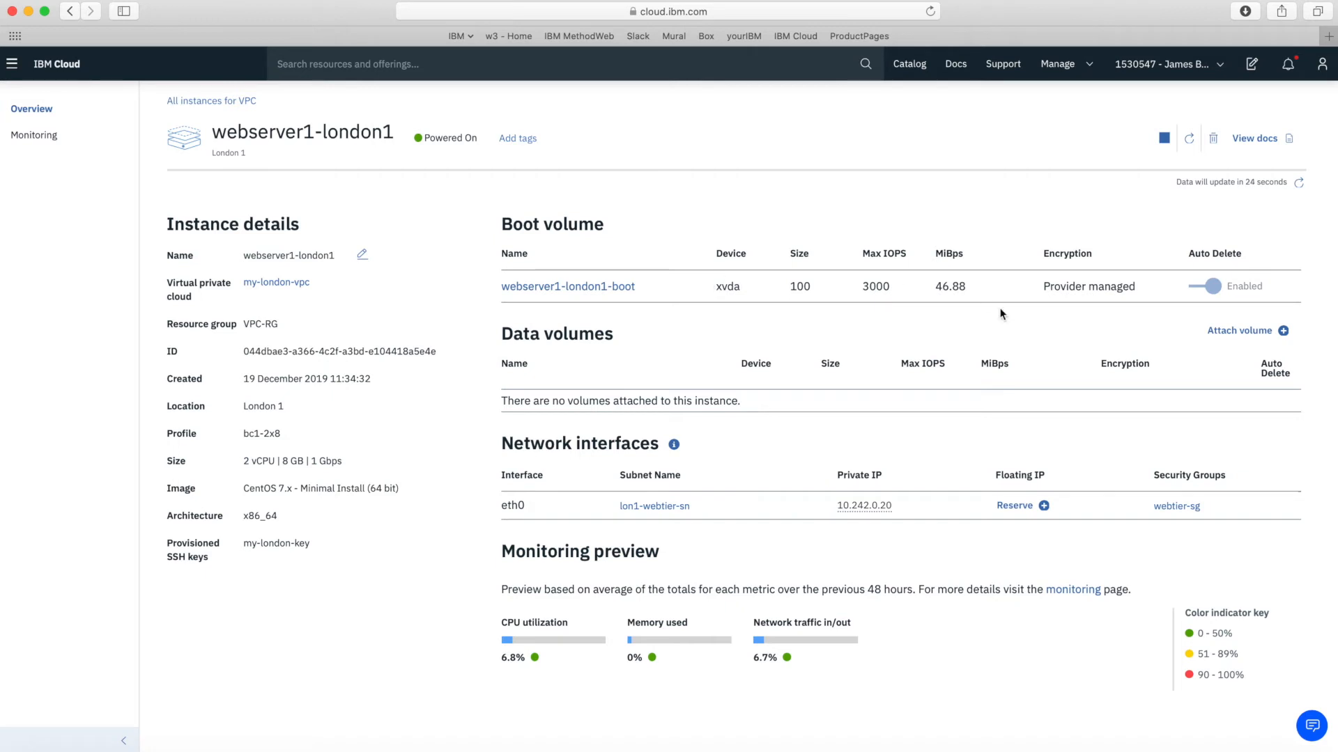
{"action": "left_click", "coordinate": [1237, 346]}
Scroll through webserver1-london1's monitoring graphs, then return to its Overview page
{"action": "left_click", "coordinate": [19, 135]}
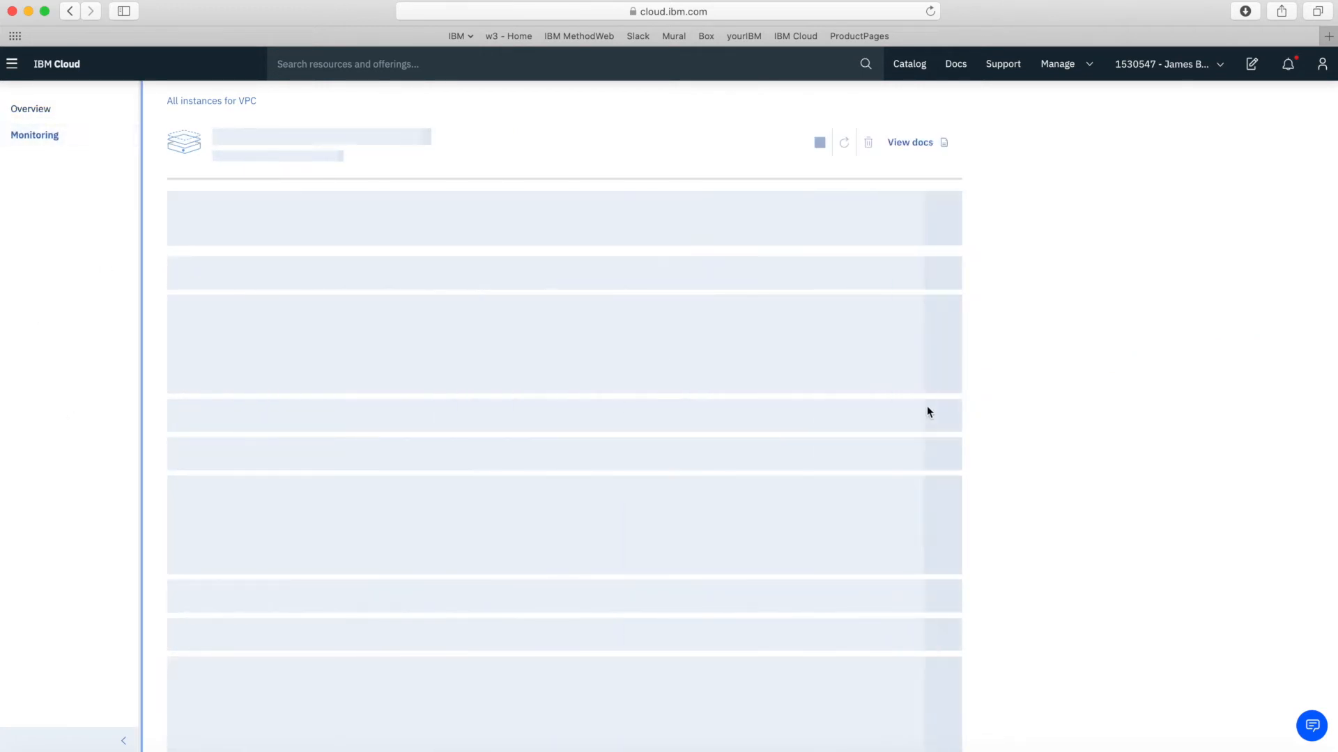
{"action": "scroll", "coordinate": [1051, 499], "scroll_direction": "down", "scroll_amount": 6}
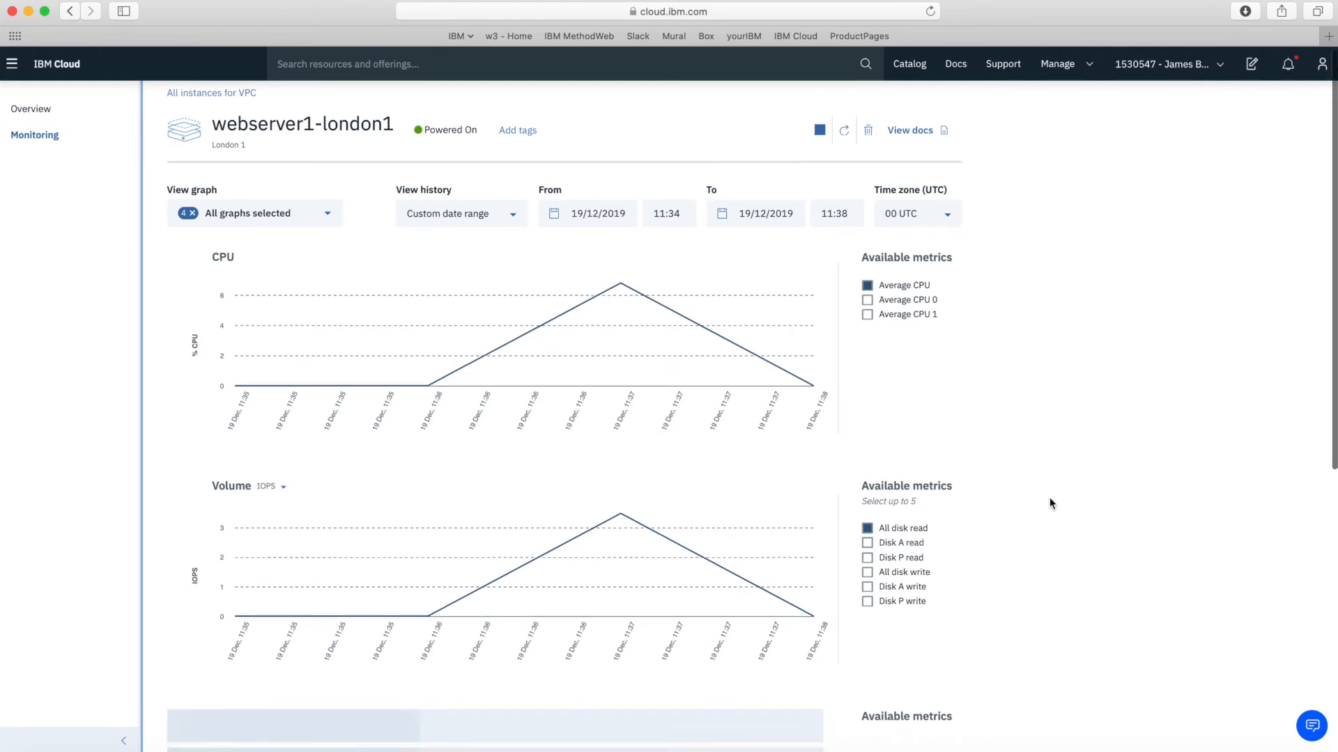
{"action": "scroll", "coordinate": [1051, 500], "scroll_direction": "down", "scroll_amount": 3}
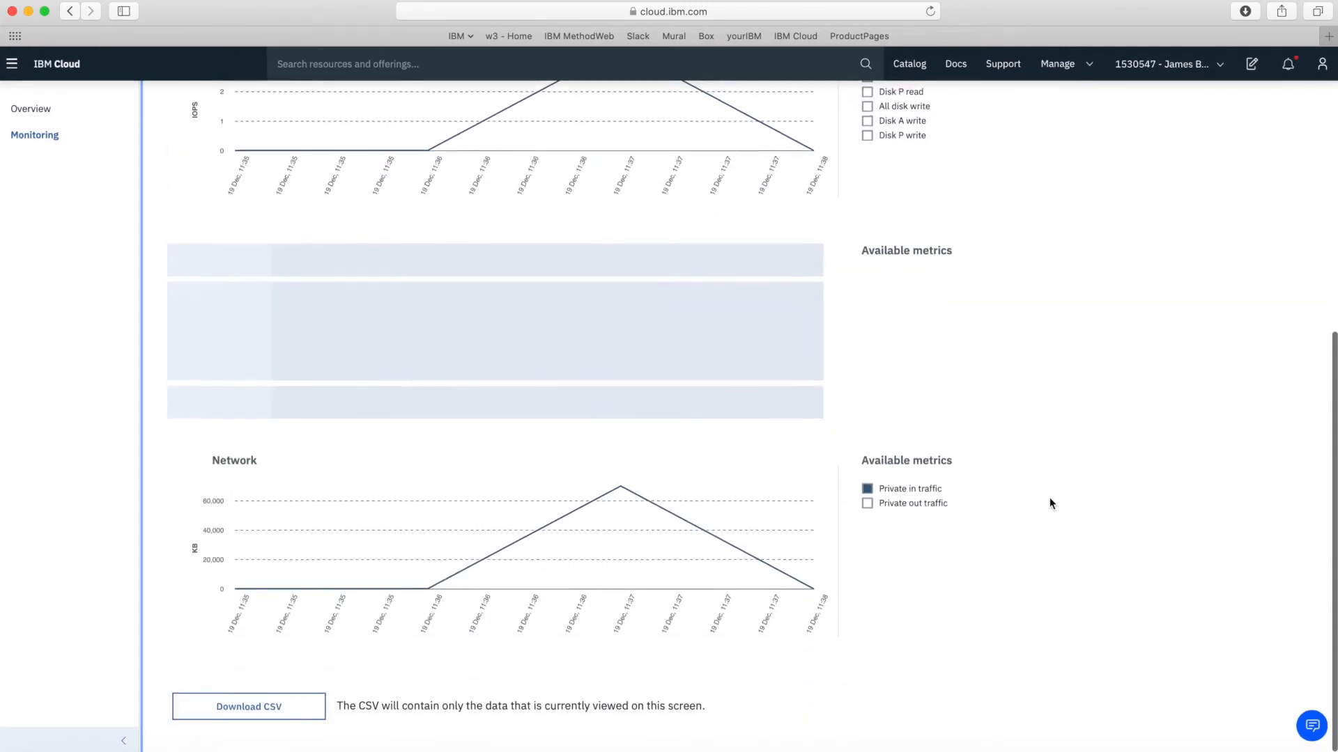
{"action": "scroll", "coordinate": [1049, 497], "scroll_direction": "up", "scroll_amount": 1}
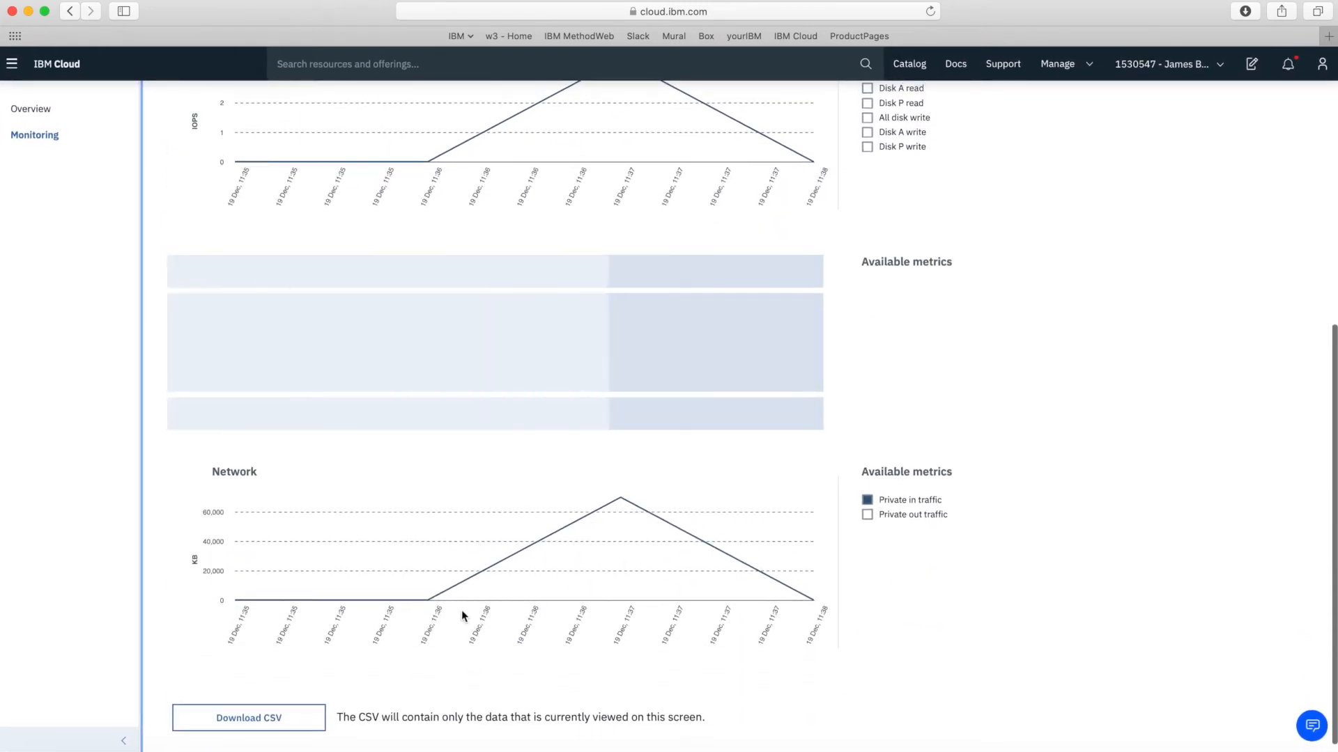
{"action": "scroll", "coordinate": [1036, 383], "scroll_direction": "up", "scroll_amount": 10}
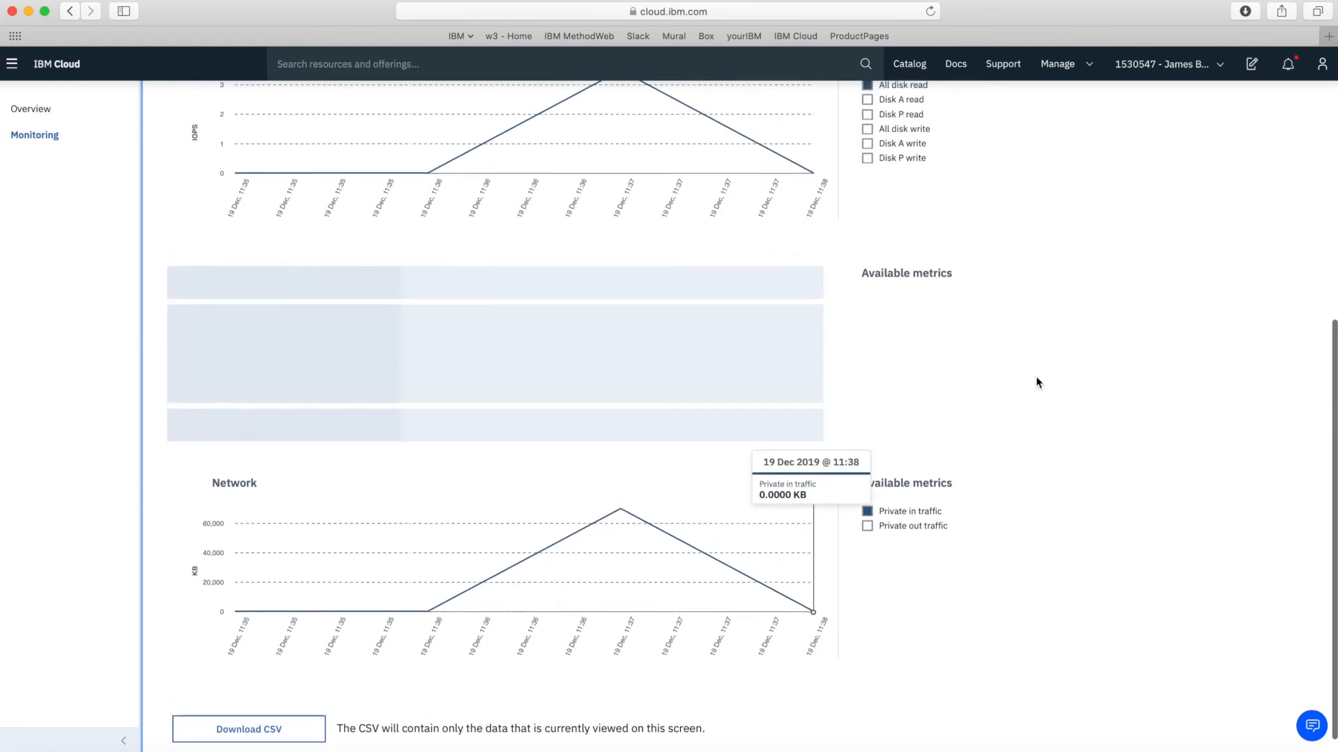
{"action": "scroll", "coordinate": [1036, 382], "scroll_direction": "up", "scroll_amount": 1}
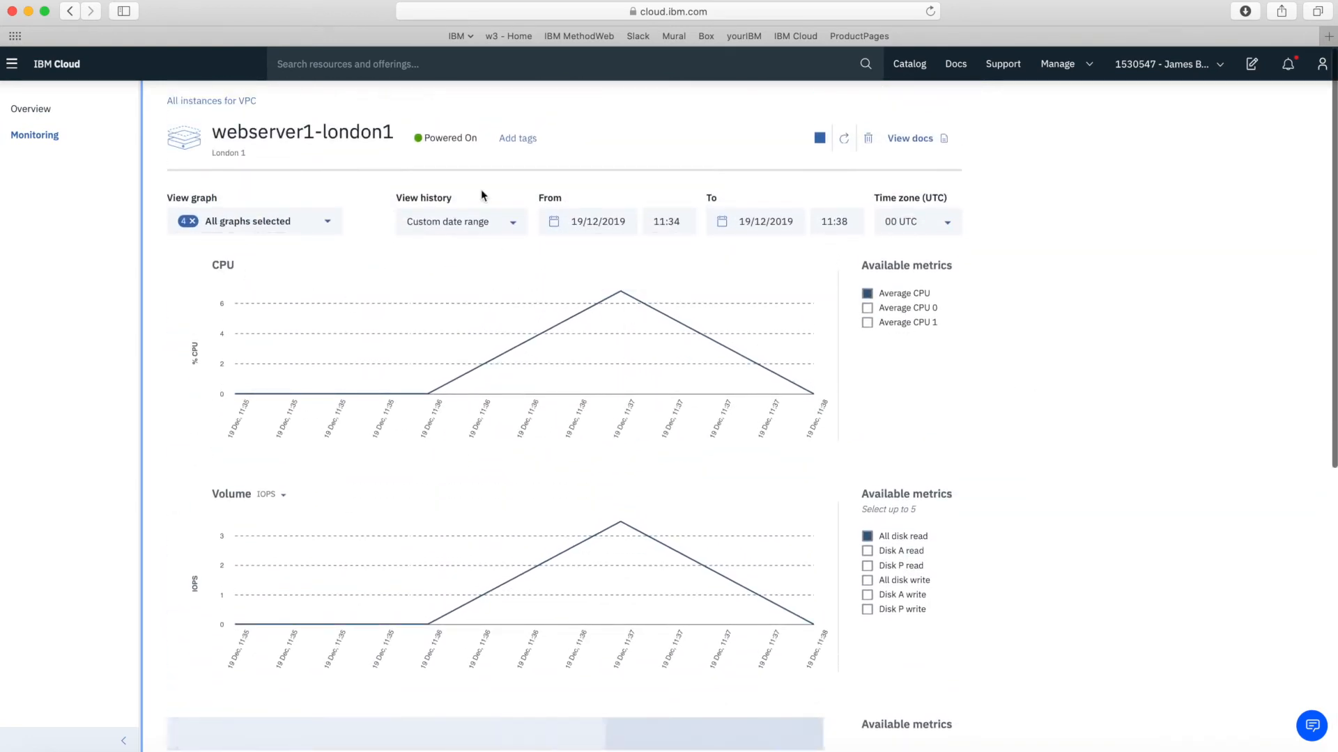
{"action": "scroll", "coordinate": [1009, 413], "scroll_direction": "down", "scroll_amount": 1}
{"action": "scroll", "coordinate": [1008, 413], "scroll_direction": "down", "scroll_amount": 5}
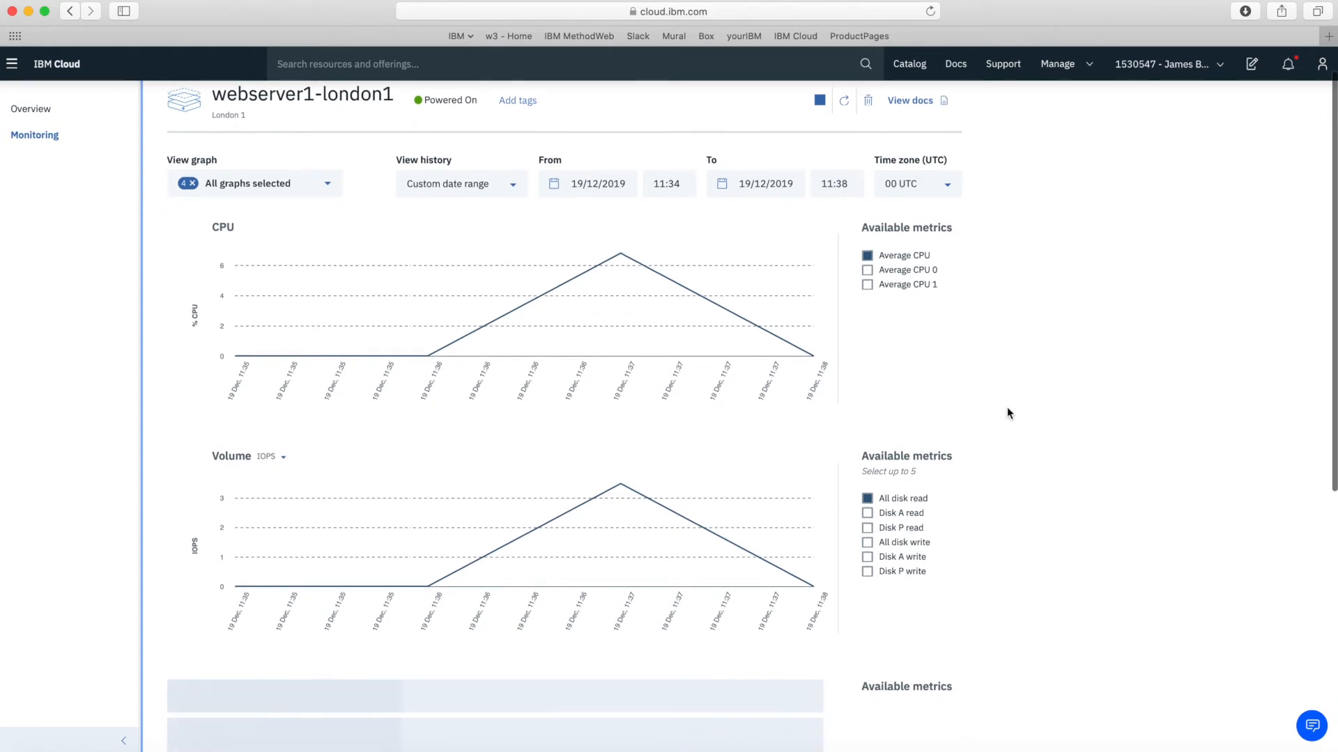
{"action": "scroll", "coordinate": [823, 464], "scroll_direction": "up", "scroll_amount": 5}
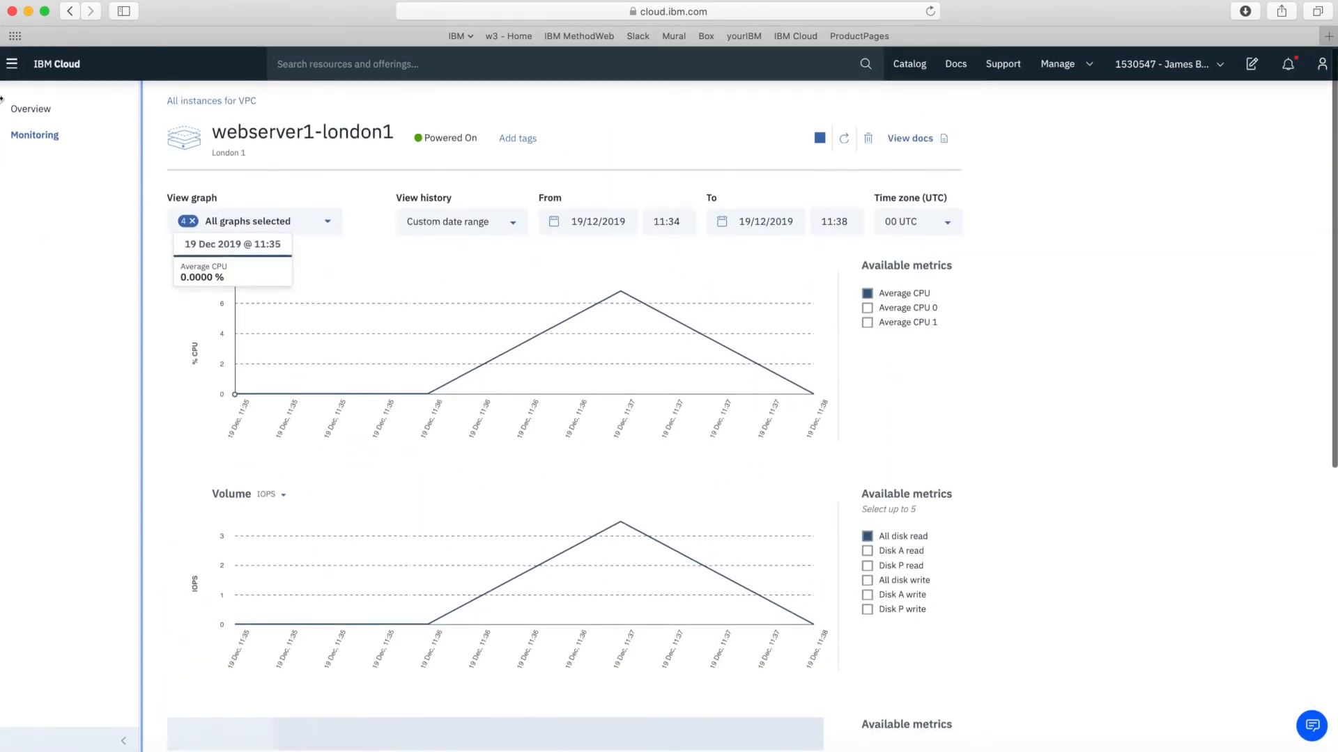
{"action": "left_click", "coordinate": [43, 111]}
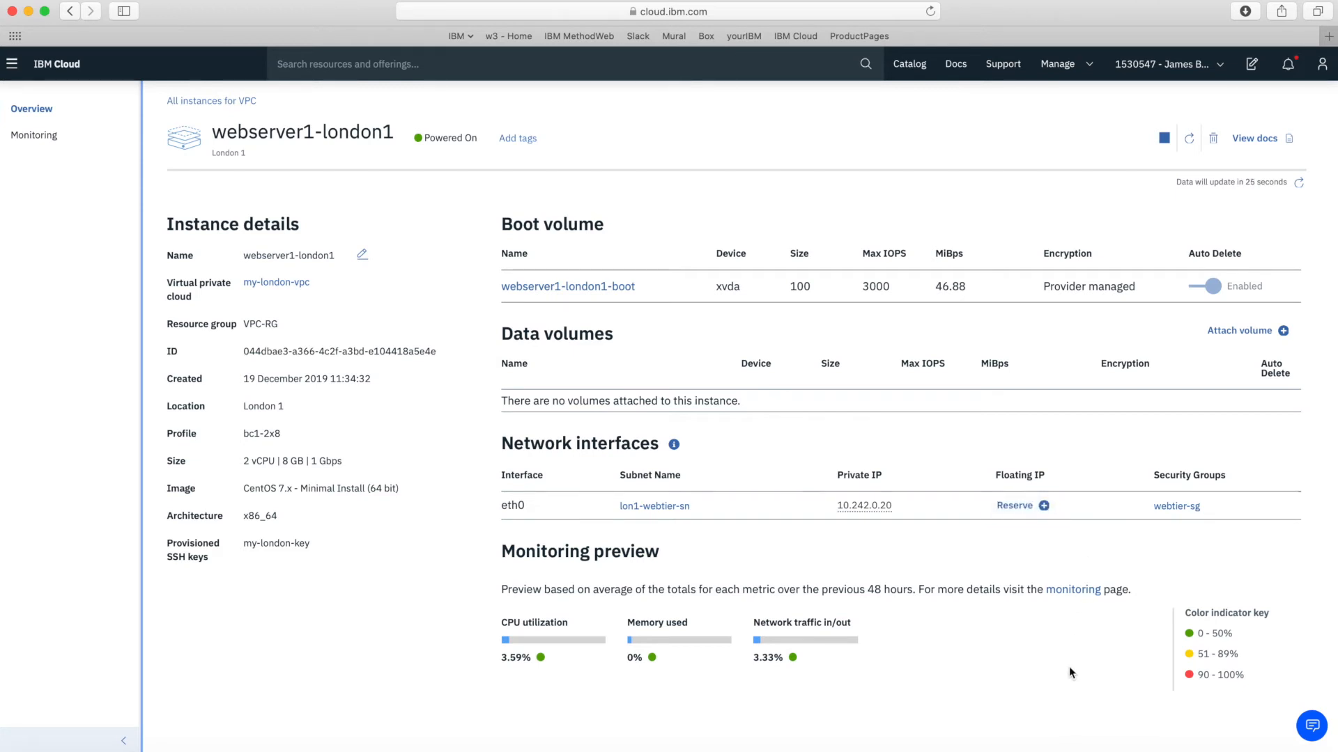
Reserve floating IP 158.175.133.82 for eth0 and copy the address
{"action": "left_click", "coordinate": [1017, 506]}
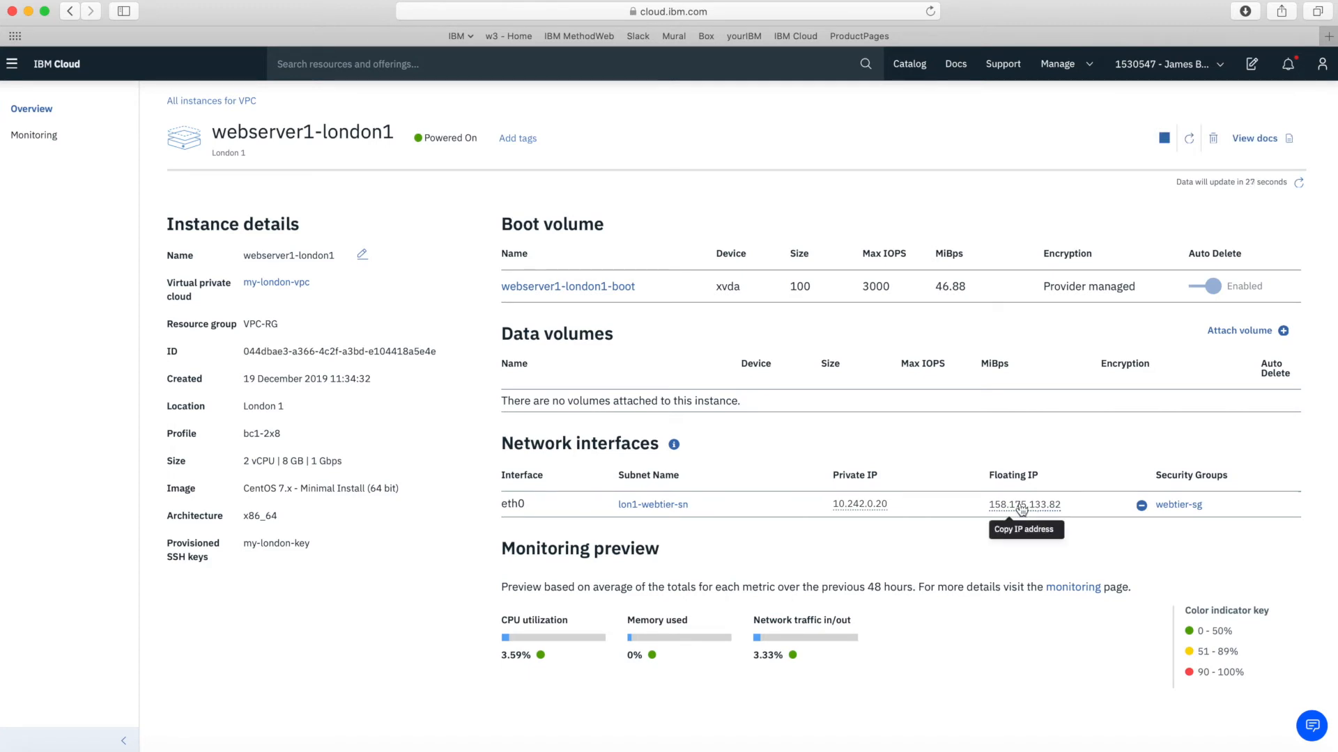
{"action": "left_click", "coordinate": [1025, 509]}
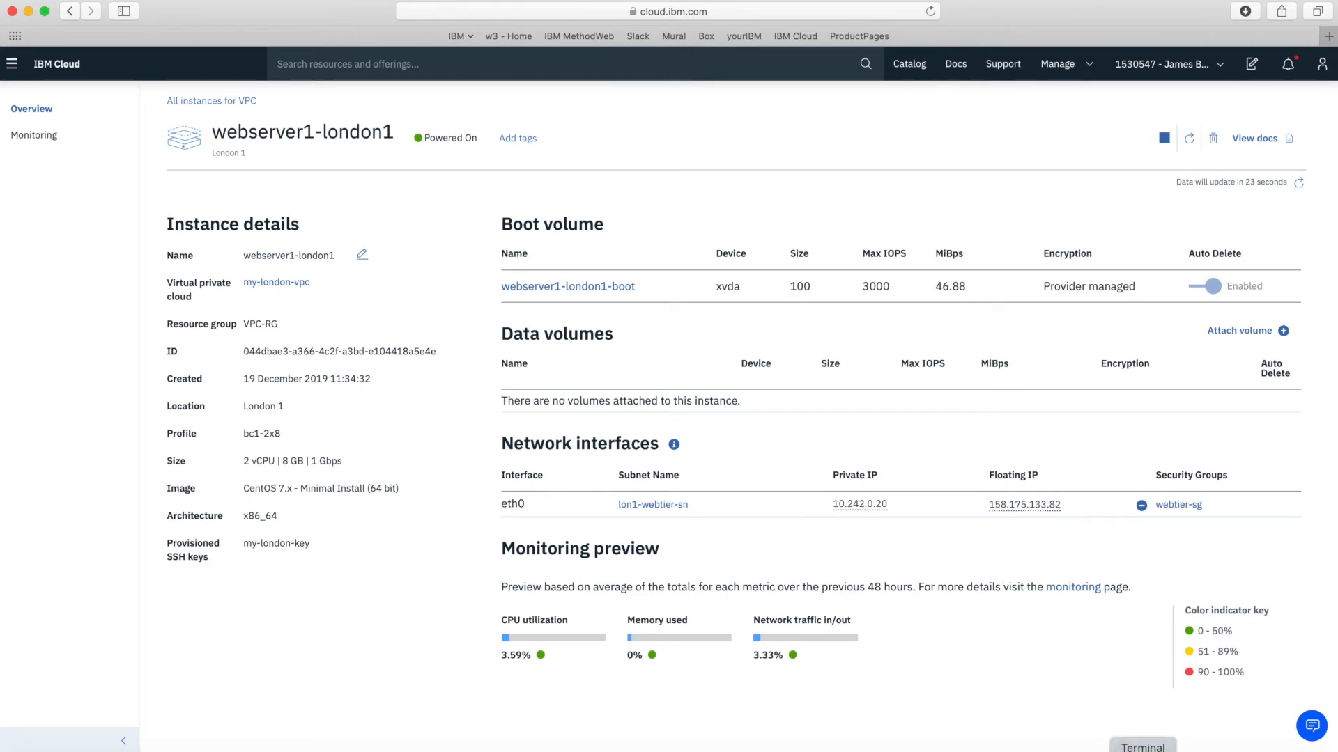
{"action": "left_click", "coordinate": [1212, 749]}
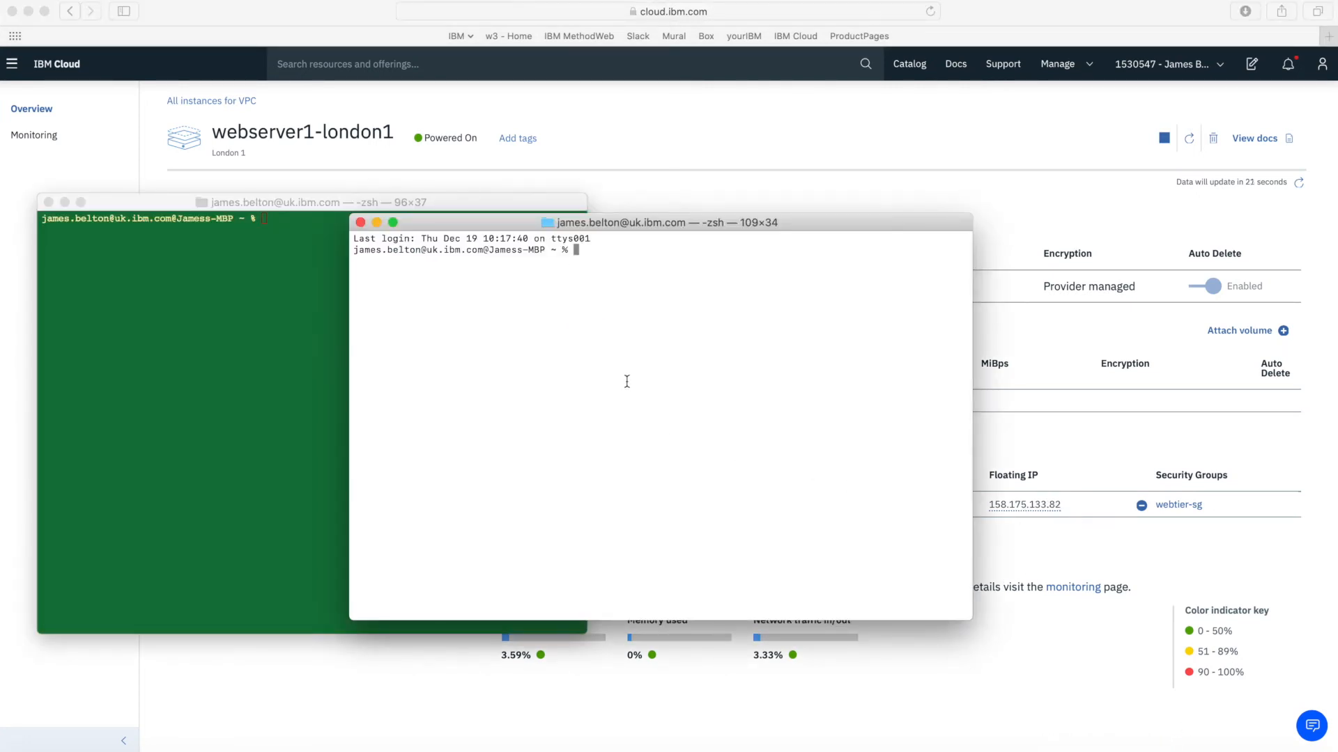
{"action": "left_click_drag", "start_coordinate": [699, 227], "coordinate": [592, 281]}
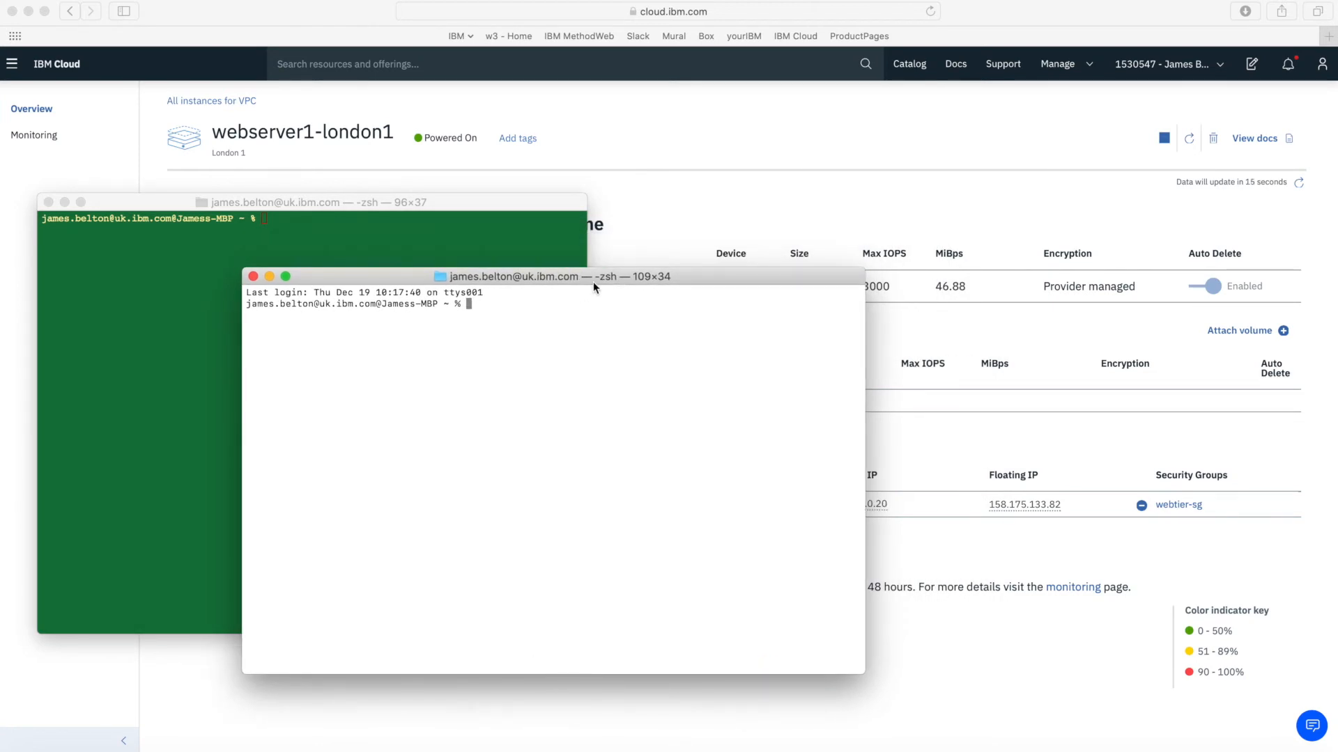
{"action": "key", "text": "Return"}
{"action": "key", "text": "Return"}
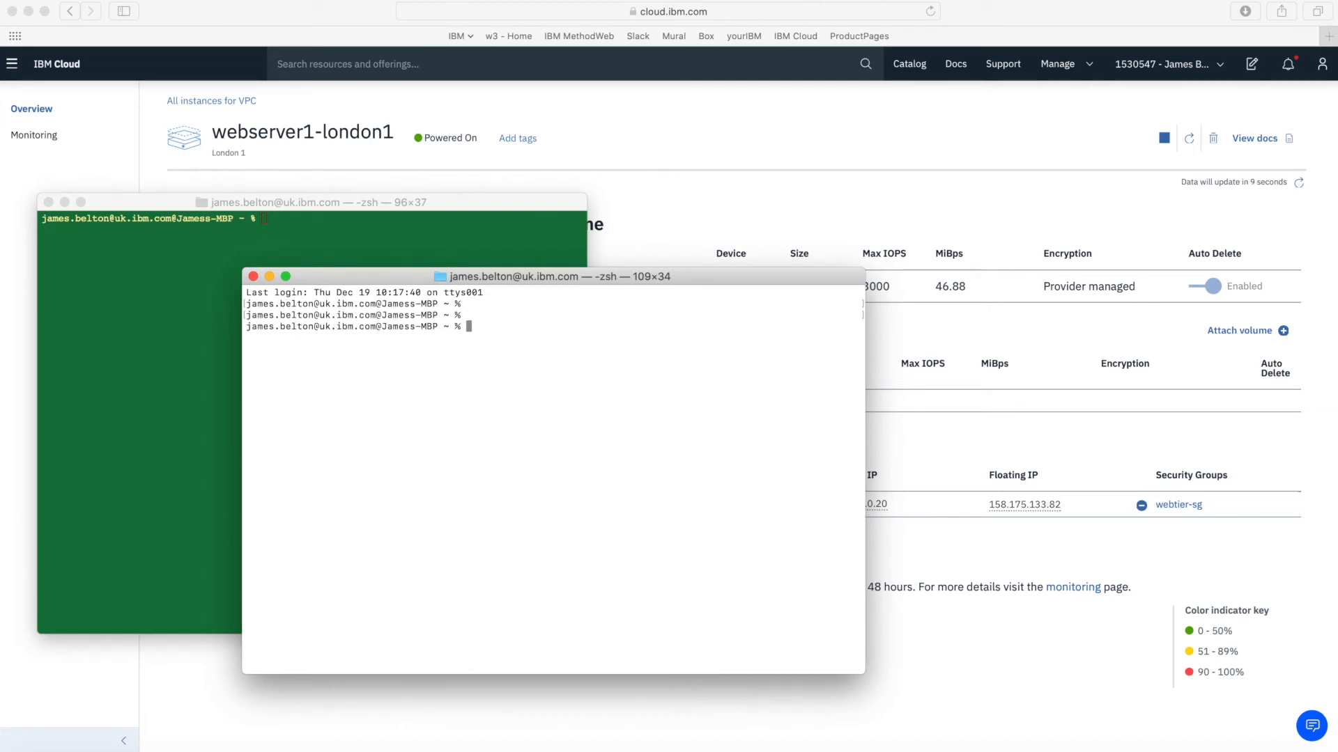
{"action": "type", "text": "shh"}
{"action": "key", "text": "BackSpace"}
{"action": "key", "text": "BackSpace"}
{"action": "type", "text": "sh -i .ssh/"}
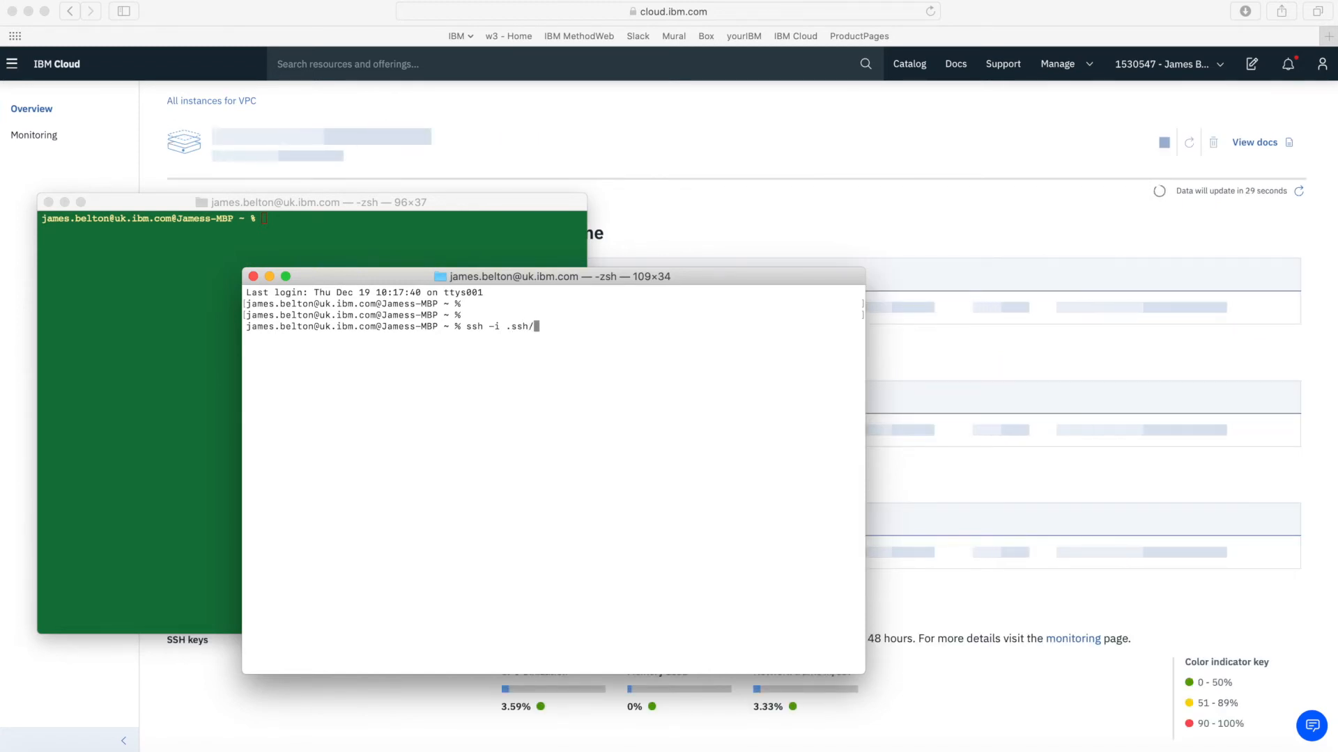
{"action": "type", "text": "mylondonkey"}
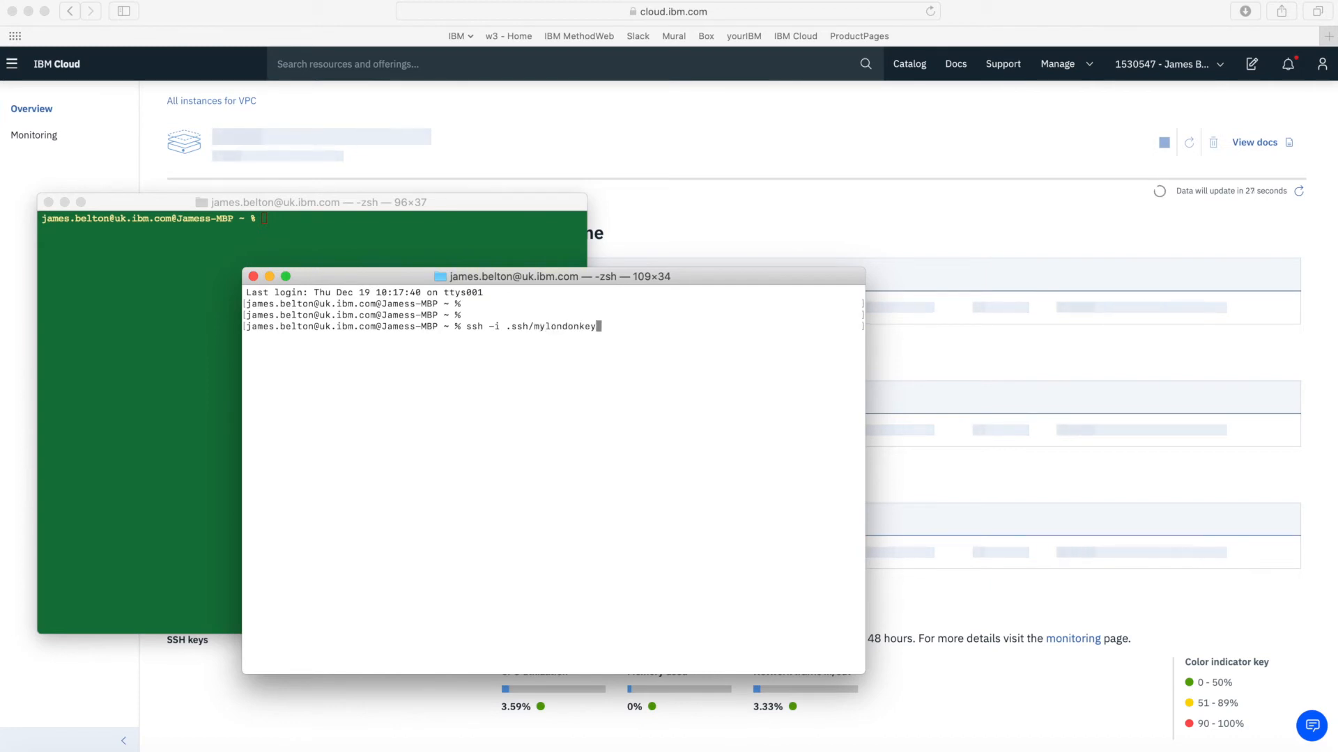
{"action": "type", "text": " root@"}
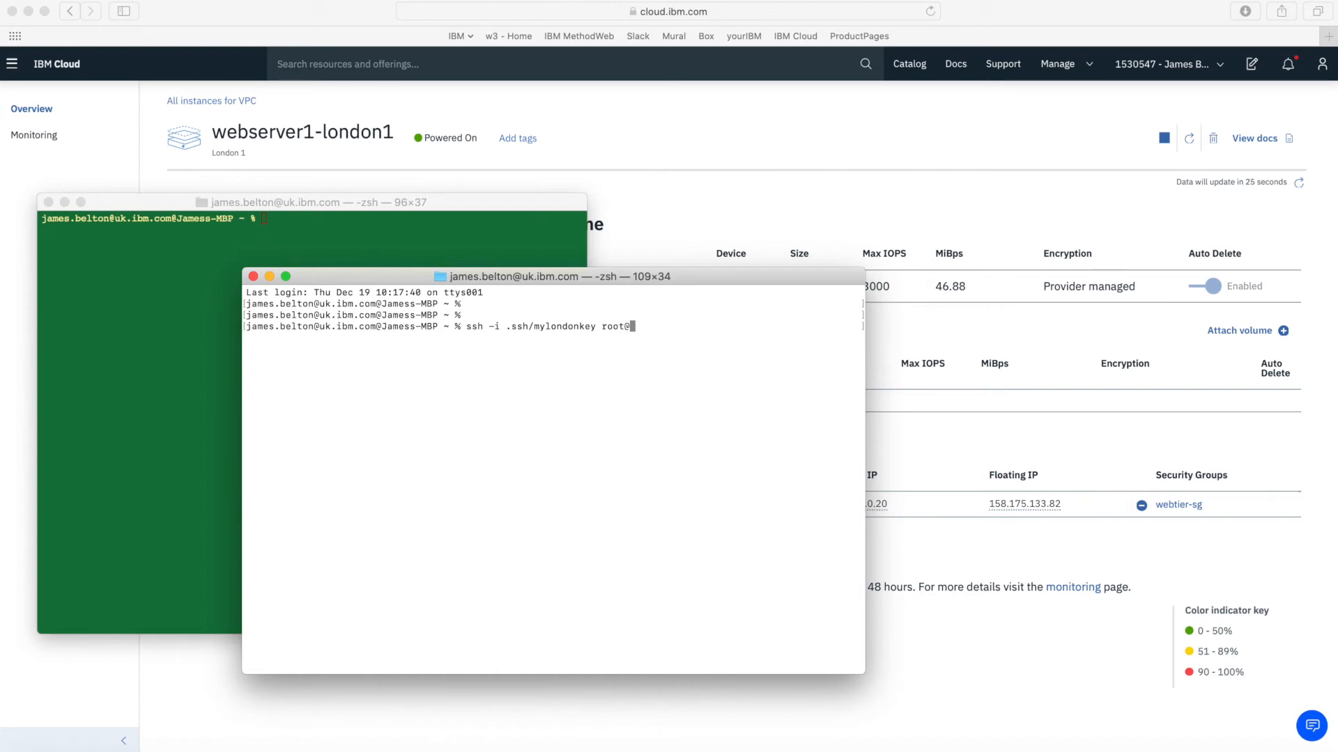
{"action": "type", "text": "√"}
{"action": "key", "text": "BackSpace"}
{"action": "key", "text": "super+v"}
{"action": "key", "text": "Return"}
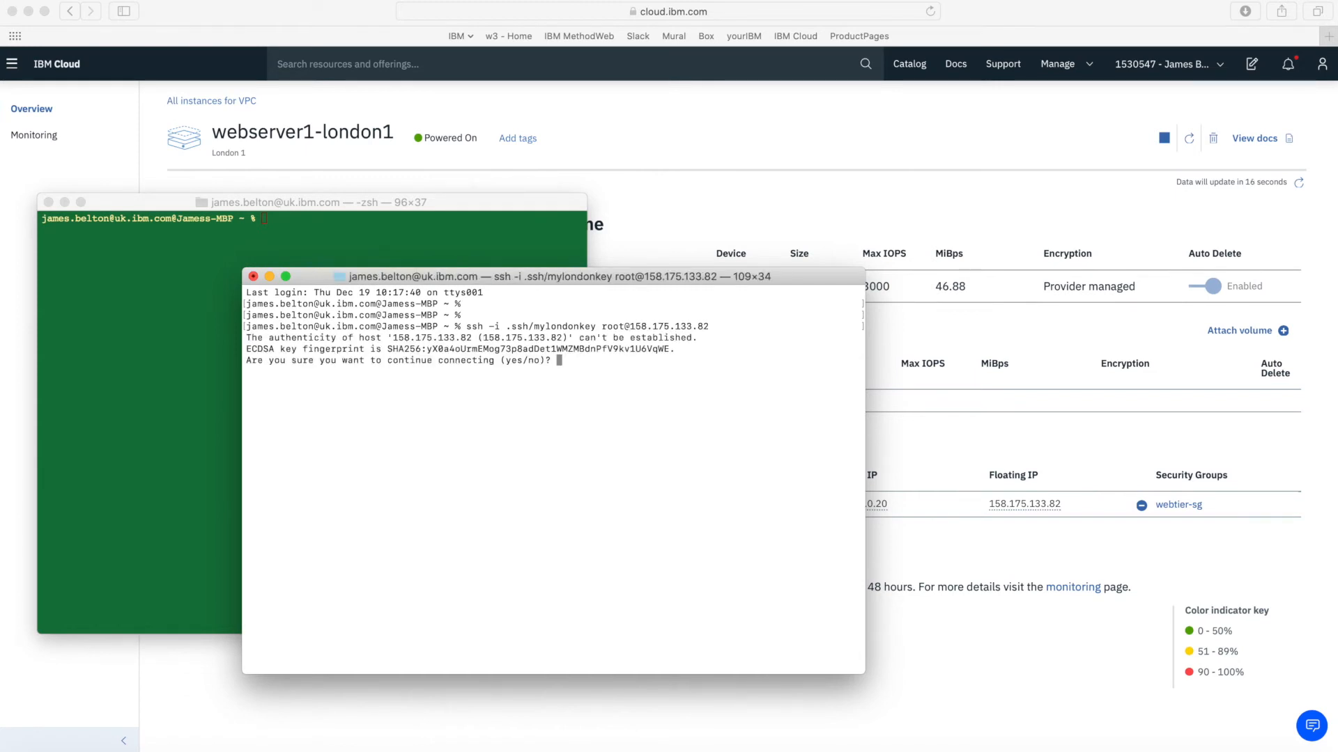
Accept the host key with yes and enter the key passphrase to log in as root
{"action": "type", "text": "yes"}
{"action": "key", "text": "Return"}
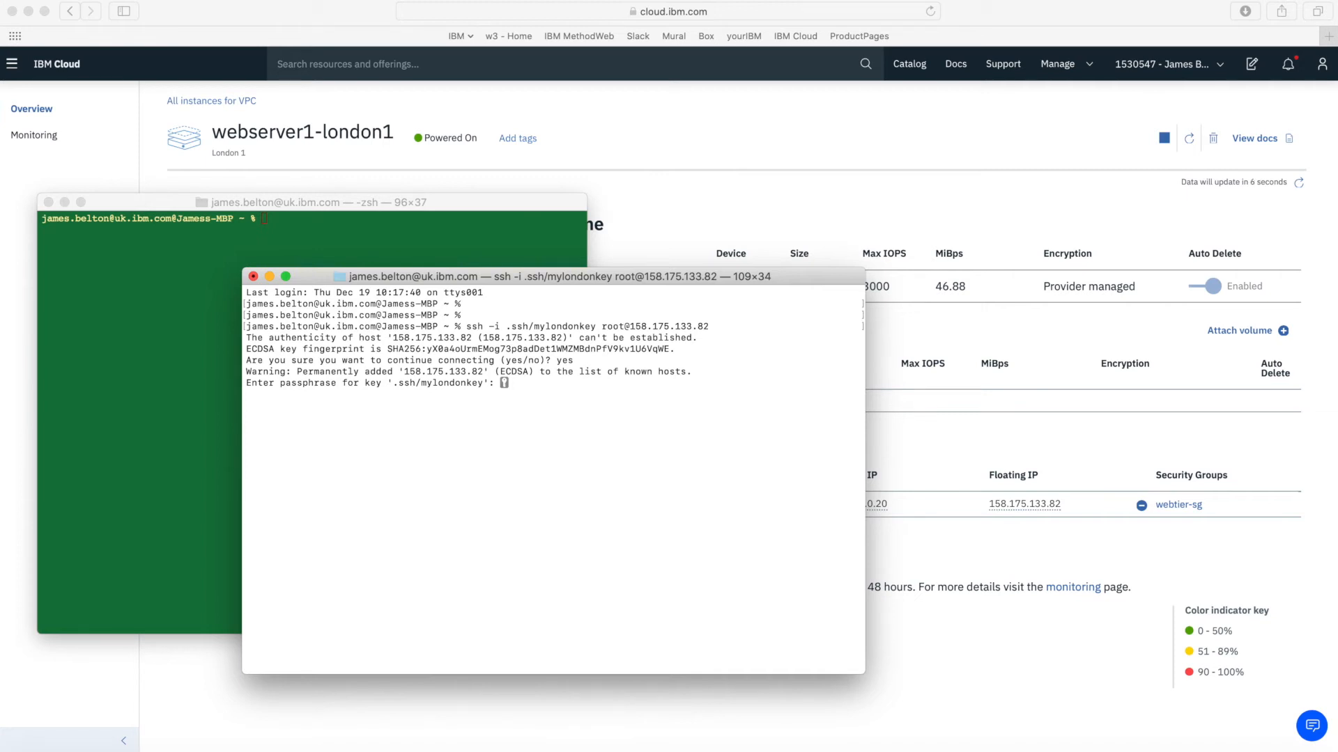
{"action": "key", "text": "Return"}
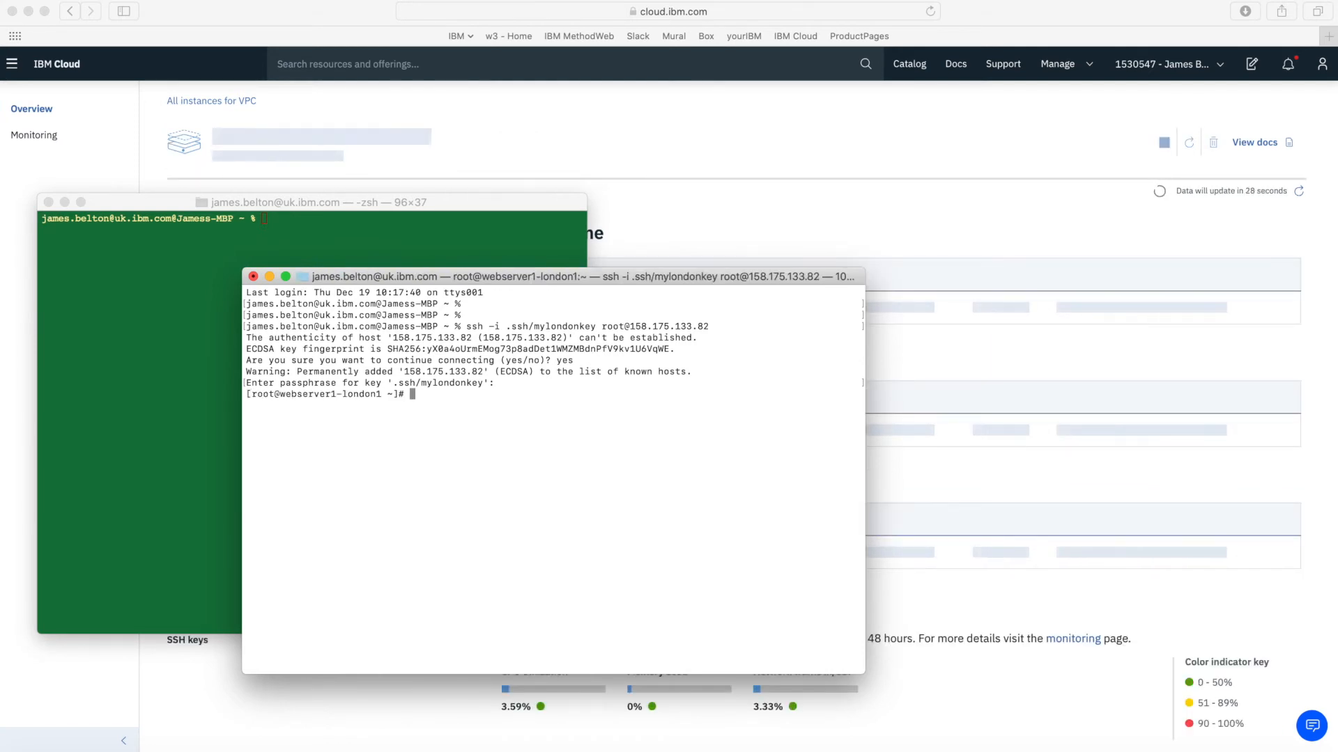
{"action": "key", "text": "Return"}
{"action": "key", "text": "Return"}
{"action": "key", "text": "Return"}
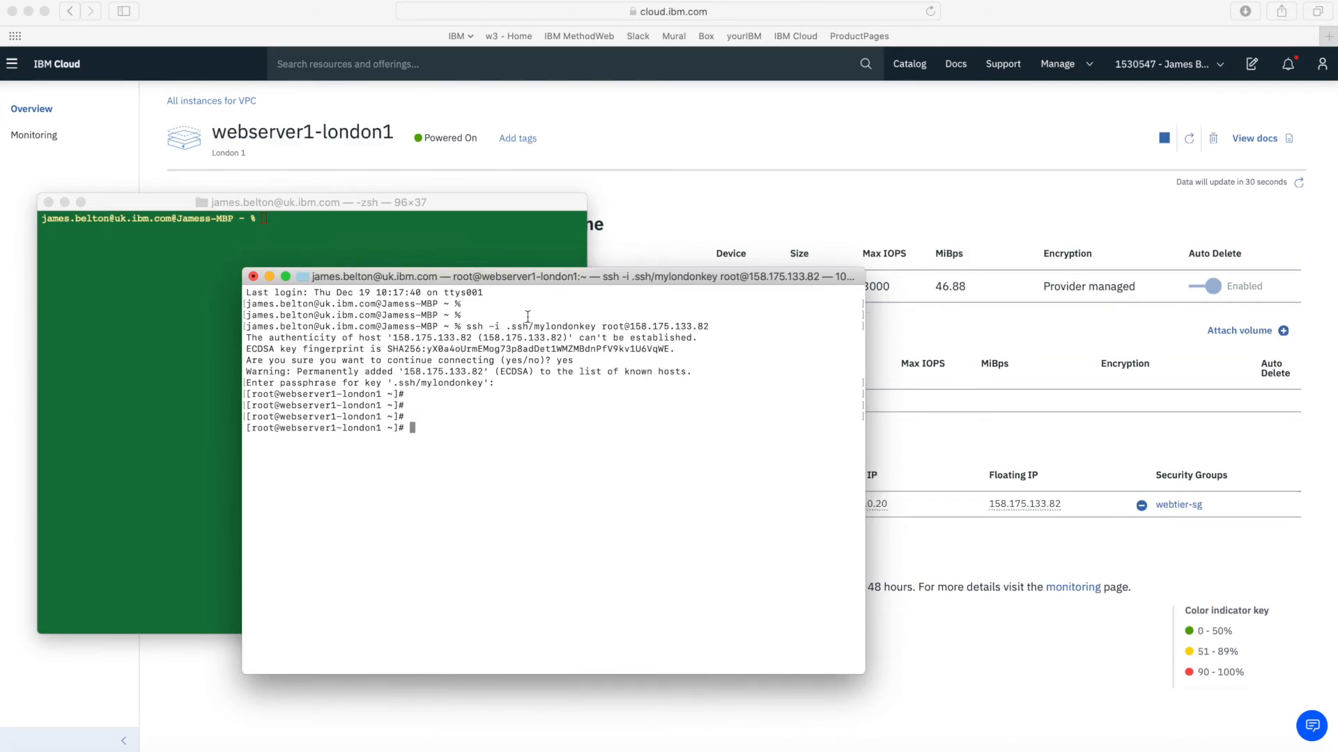
Update all packages on webserver1-london1 with yum update -y
{"action": "key", "text": "Return"}
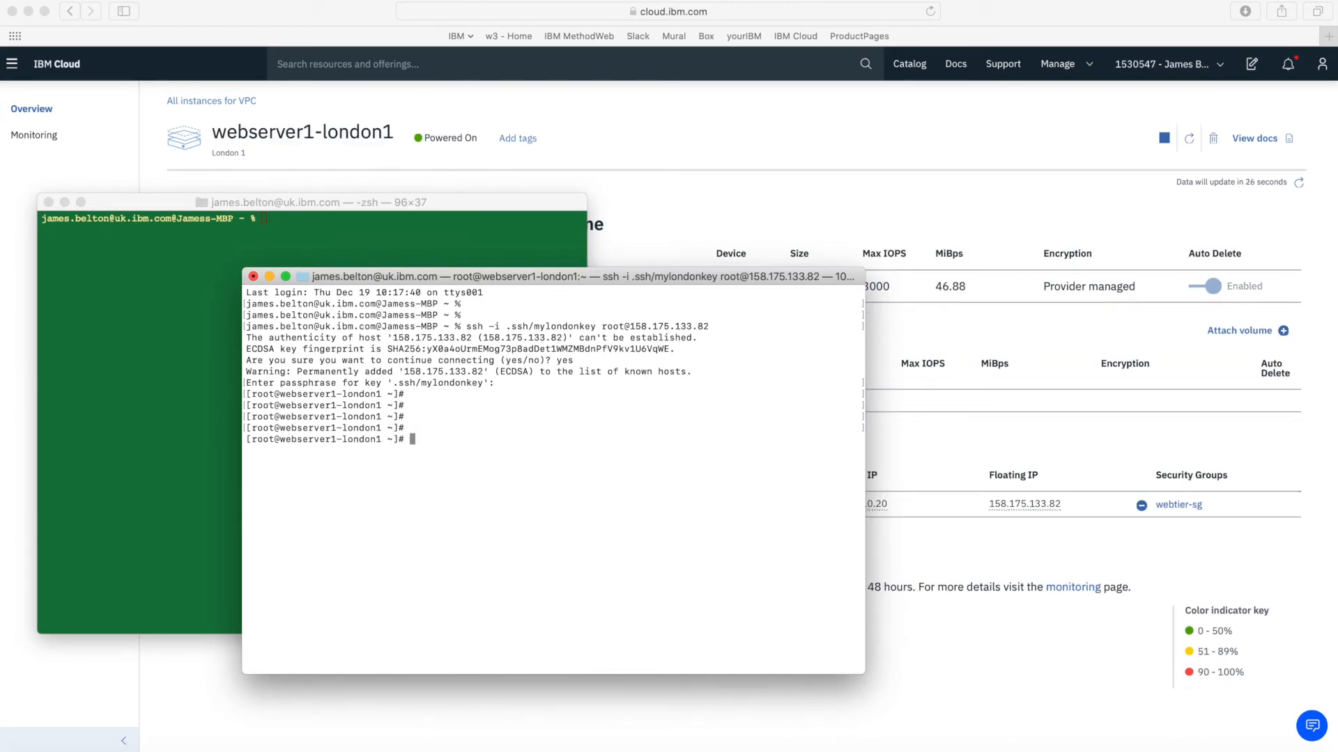
{"action": "type", "text": "yum update -y"}
{"action": "key", "text": "Return"}
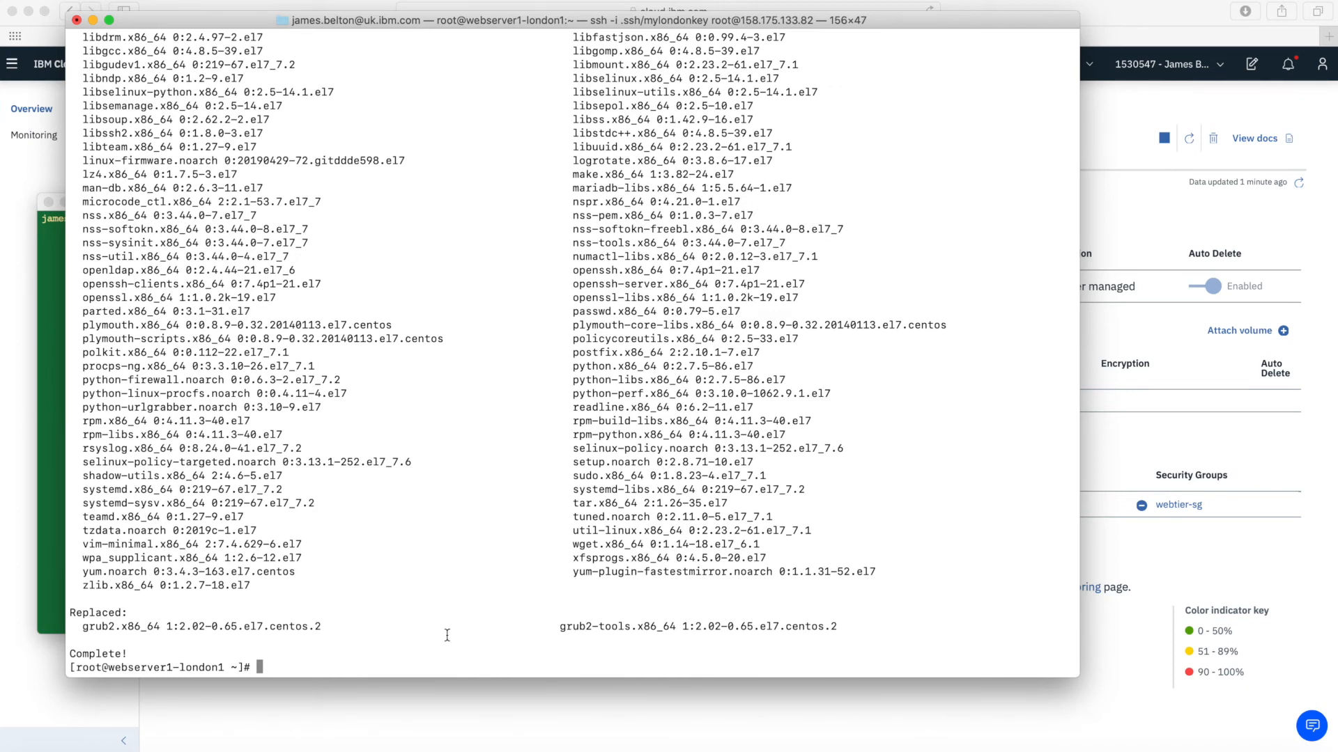
{"action": "key", "text": "Return"}
{"action": "key", "text": "Return"}
{"action": "key", "text": "Return"}
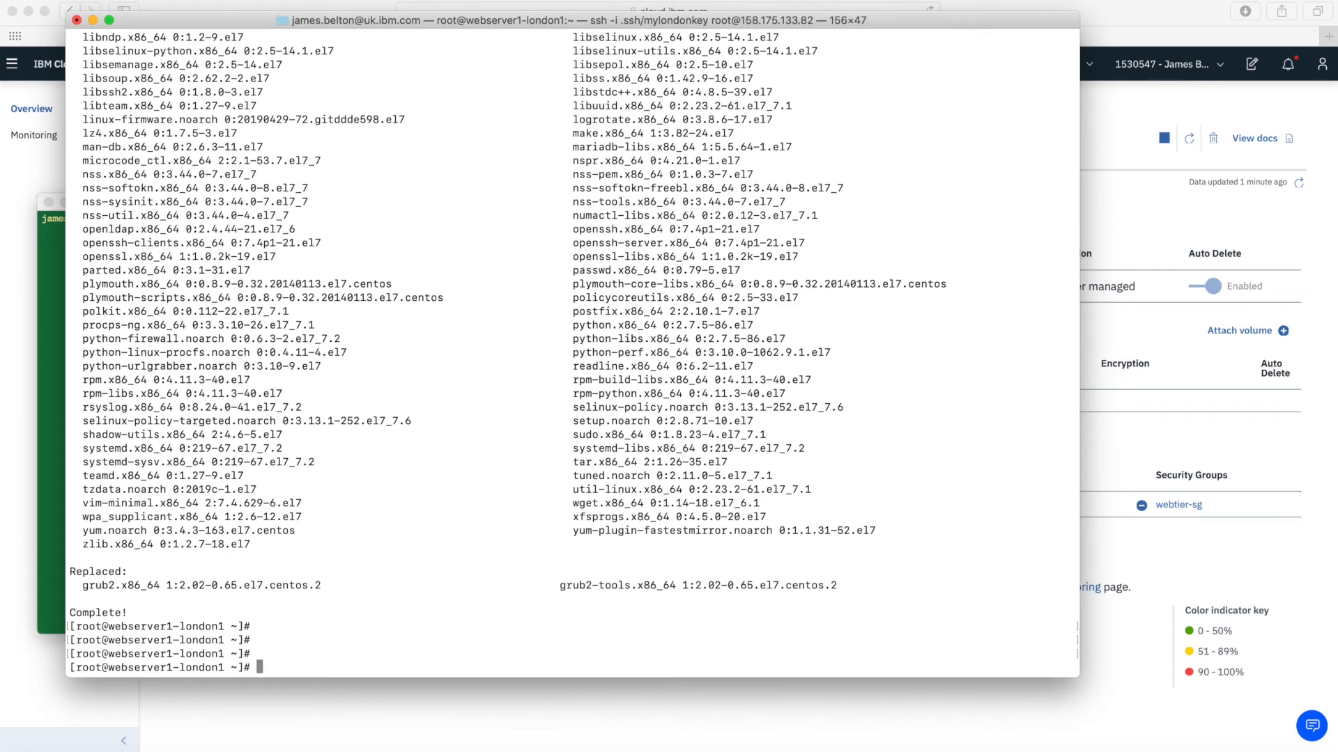
{"action": "type", "text": "yum instll"}
Install the Apache web server with yum install -y httpd
{"action": "key", "text": "BackSpace"}
{"action": "key", "text": "BackSpace"}
{"action": "type", "text": "all -y httpd"}
{"action": "key", "text": "Return"}
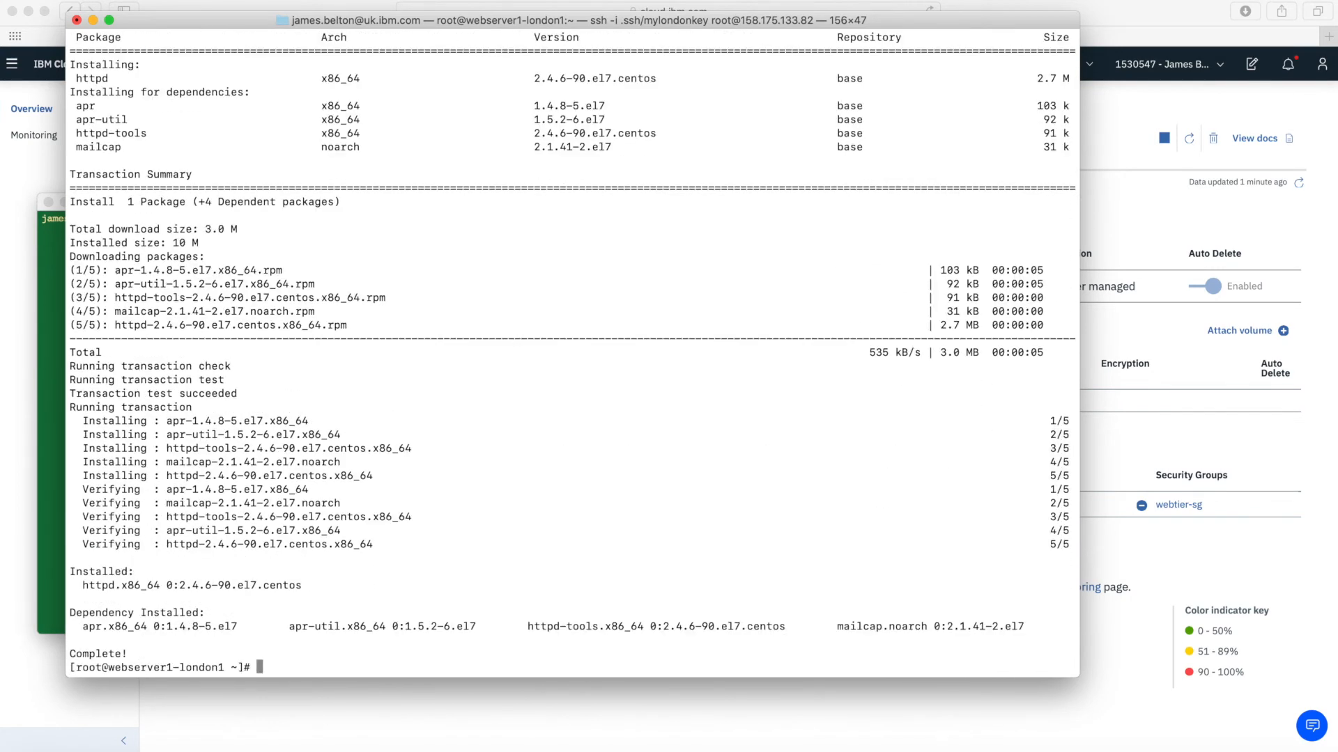
{"action": "key", "text": "Return"}
{"action": "key", "text": "Return"}
{"action": "key", "text": "Return"}
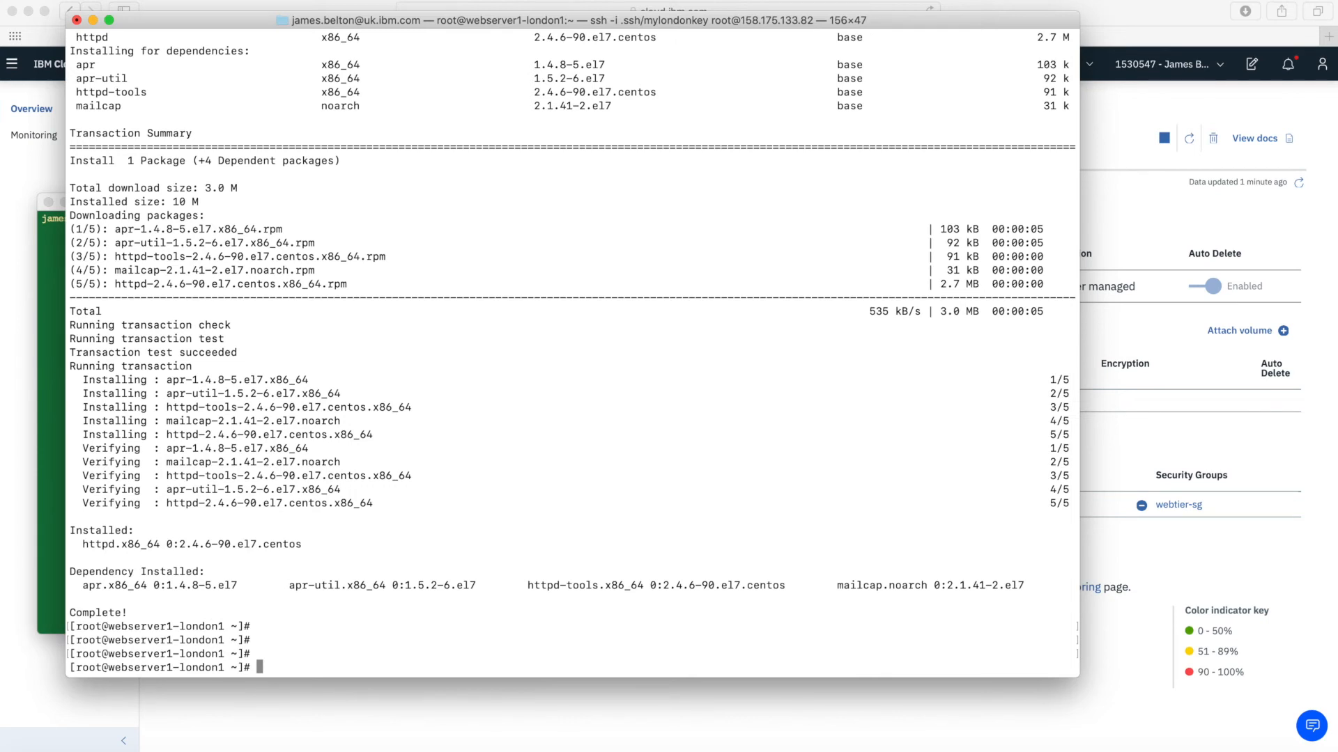
{"action": "type", "text": "cd /var/www/html"}
Change into the /var/www/html web root and list its contents
{"action": "key", "text": "Return"}
{"action": "type", "text": "ls"}
{"action": "key", "text": "Return"}
{"action": "key", "text": "Return"}
{"action": "key", "text": "Return"}
{"action": "key", "text": "Return"}
Create index.html in vi as a test page reading 'This is webserver 1 in London1'
{"action": "type", "text": "vi "}
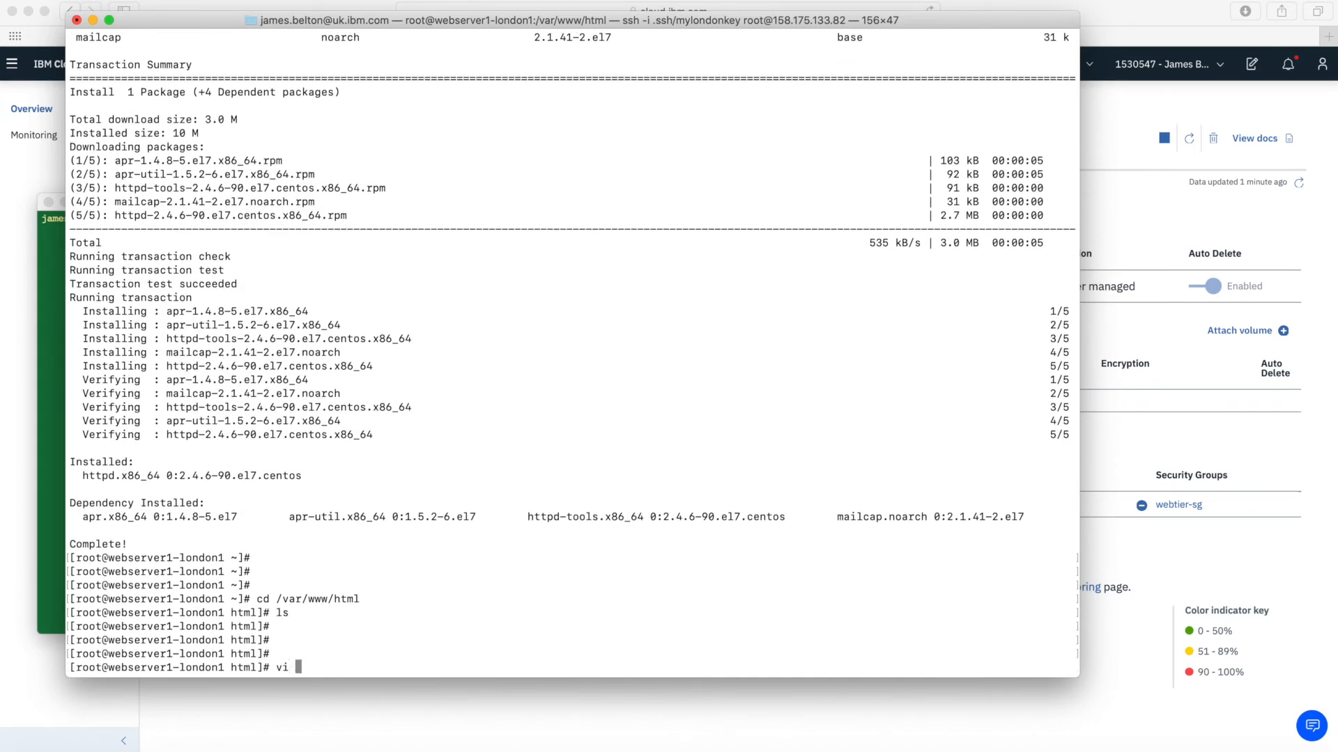
{"action": "type", "text": "index.htmnl"}
{"action": "key", "text": "BackSpace"}
{"action": "key", "text": "BackSpace"}
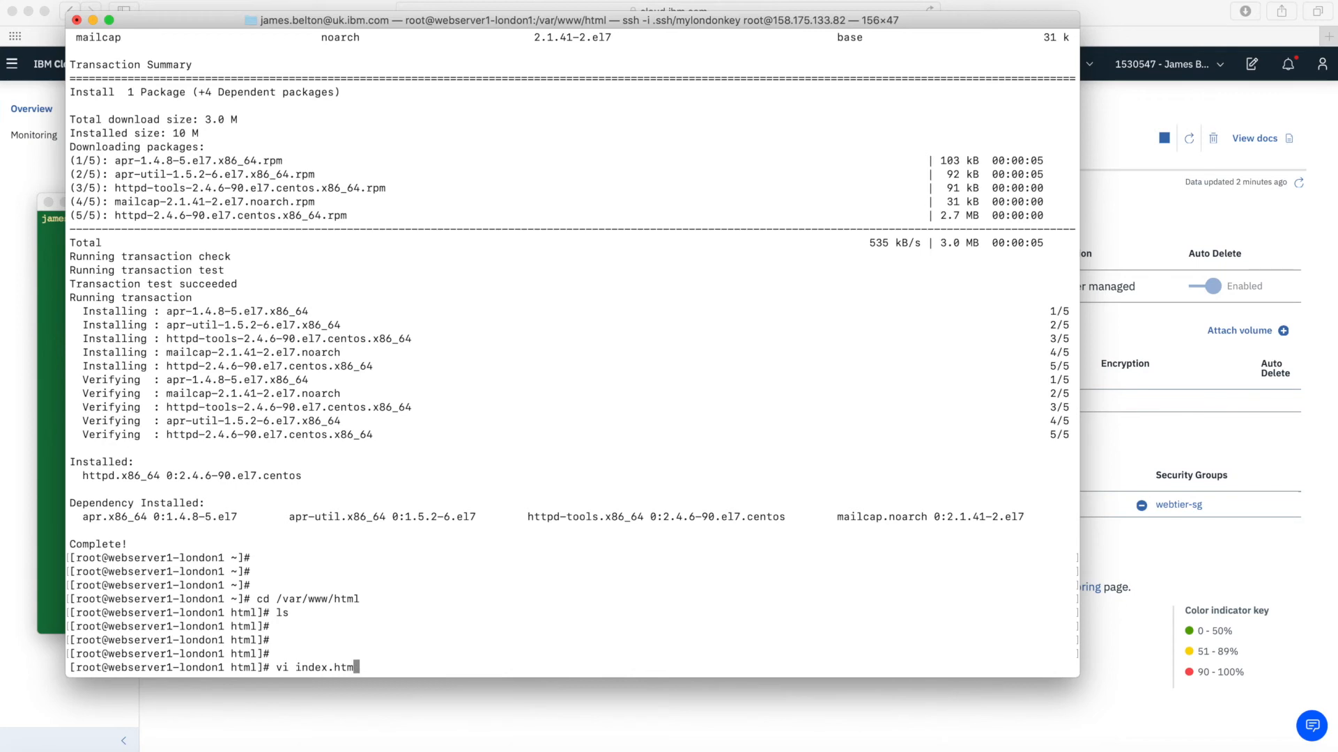
{"action": "type", "text": "l"}
{"action": "key", "text": "Return"}
{"action": "type", "text": "i<head"}
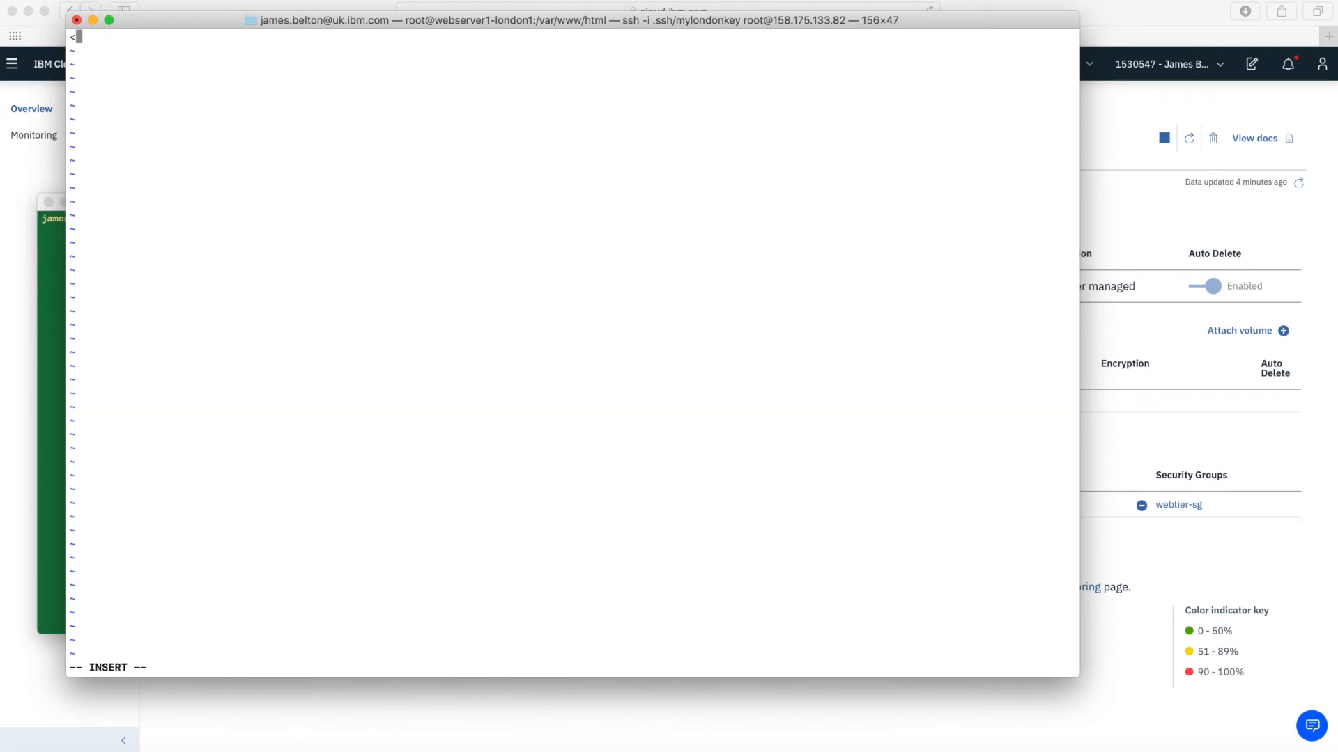
{"action": "key", "text": "BackSpace"}
{"action": "key", "text": "BackSpace"}
{"action": "key", "text": "BackSpace"}
{"action": "type", "text": "tml>"}
{"action": "key", "text": "Return"}
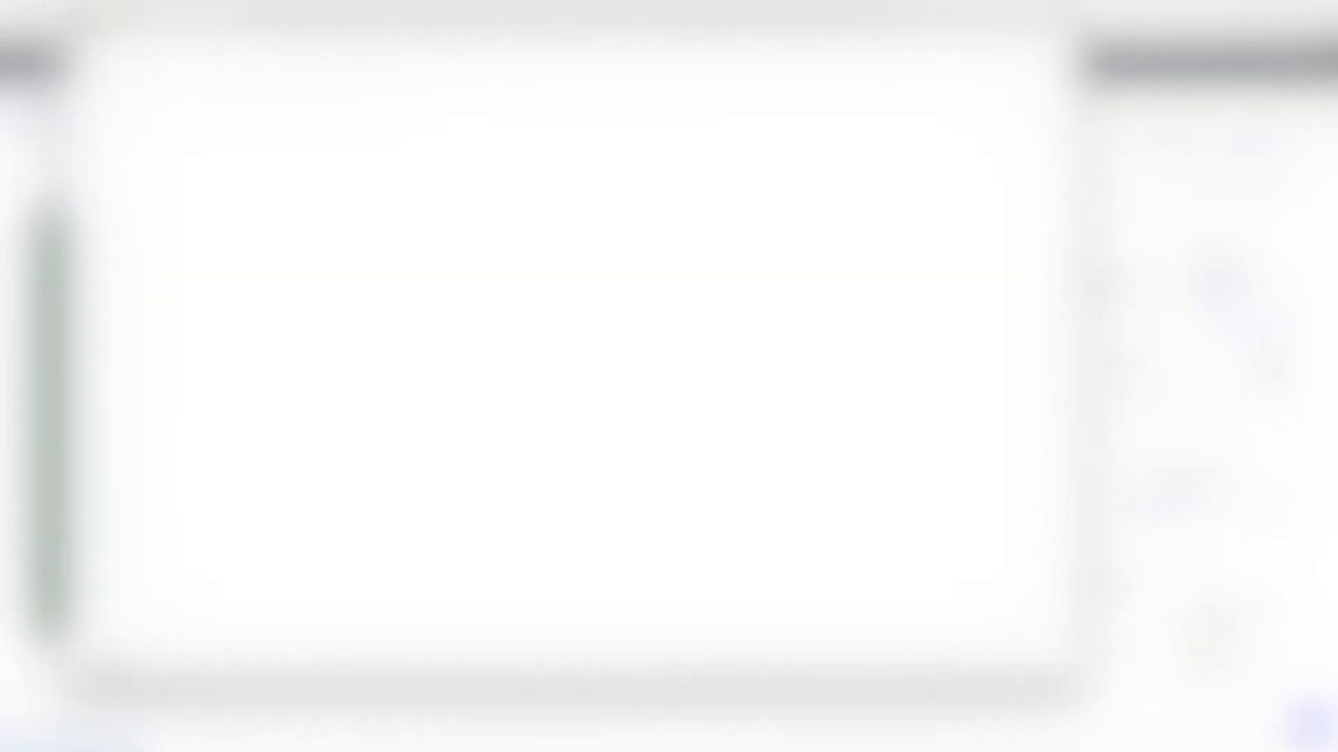
{"action": "key", "text": "Down"}
{"action": "key", "text": "Down"}
{"action": "key", "text": "Down"}
{"action": "key", "text": "Right"}
{"action": "key", "text": "Right"}
{"action": "key", "text": "Right"}
{"action": "key", "text": "Right"}
{"action": "key", "text": "Right"}
{"action": "key", "text": "Right"}
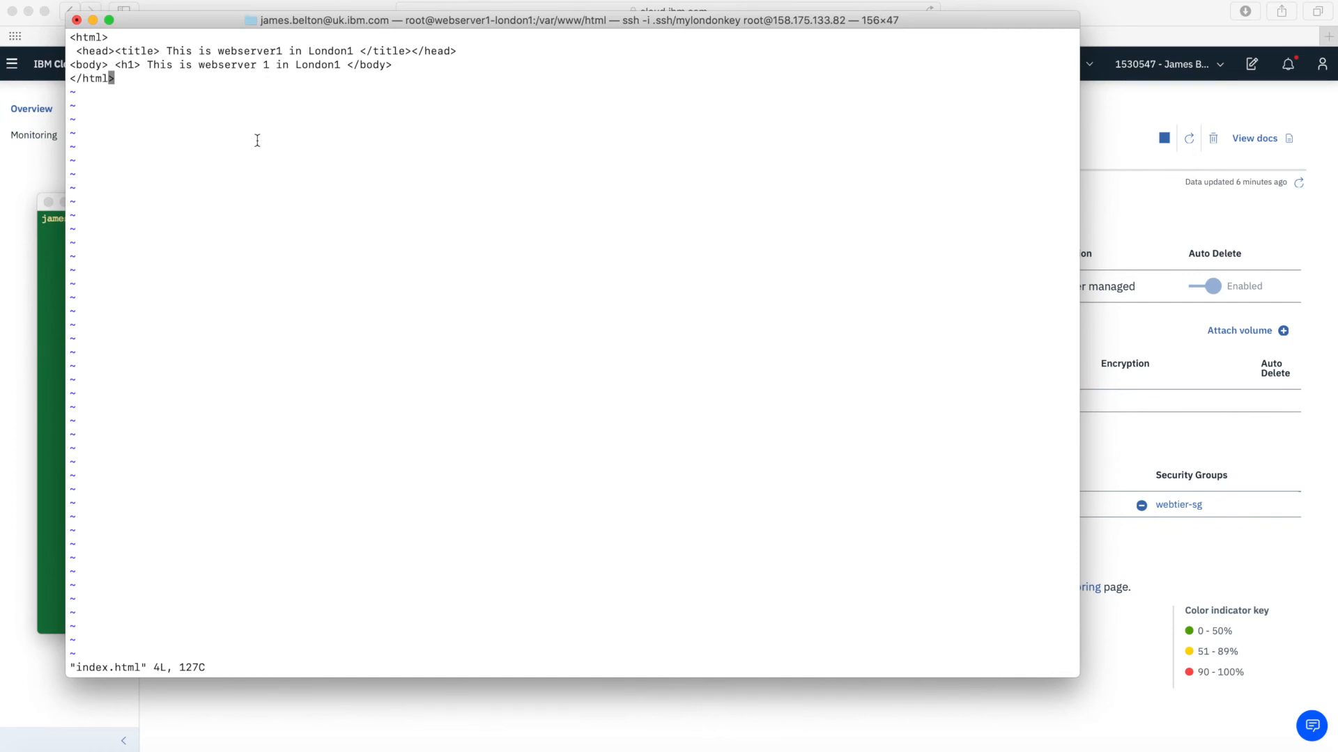
{"action": "type", "text": ":q"}
{"action": "key", "text": "Return"}
{"action": "key", "text": "Return"}
{"action": "key", "text": "Return"}
{"action": "key", "text": "Return"}
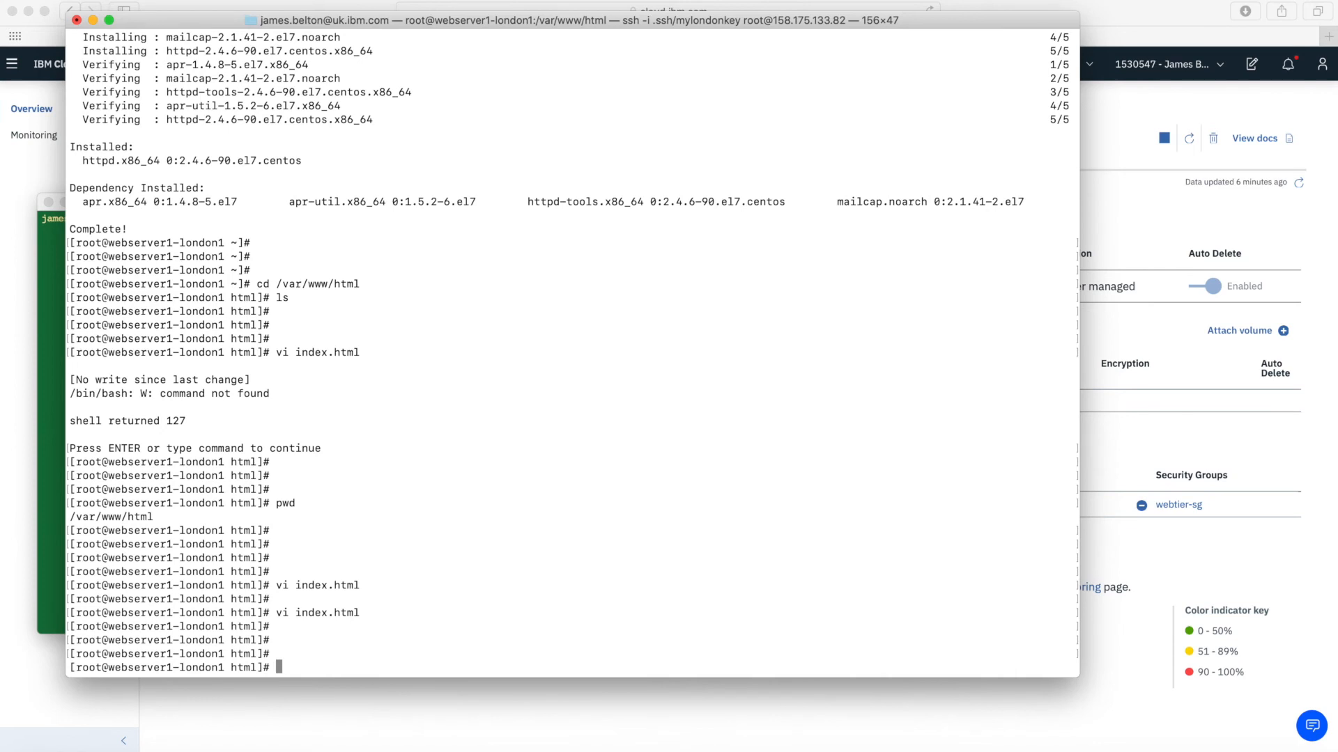
Start Apache with httpd -k start after the mistyped httd command fails
{"action": "type", "text": "httd -k start"}
{"action": "key", "text": "Return"}
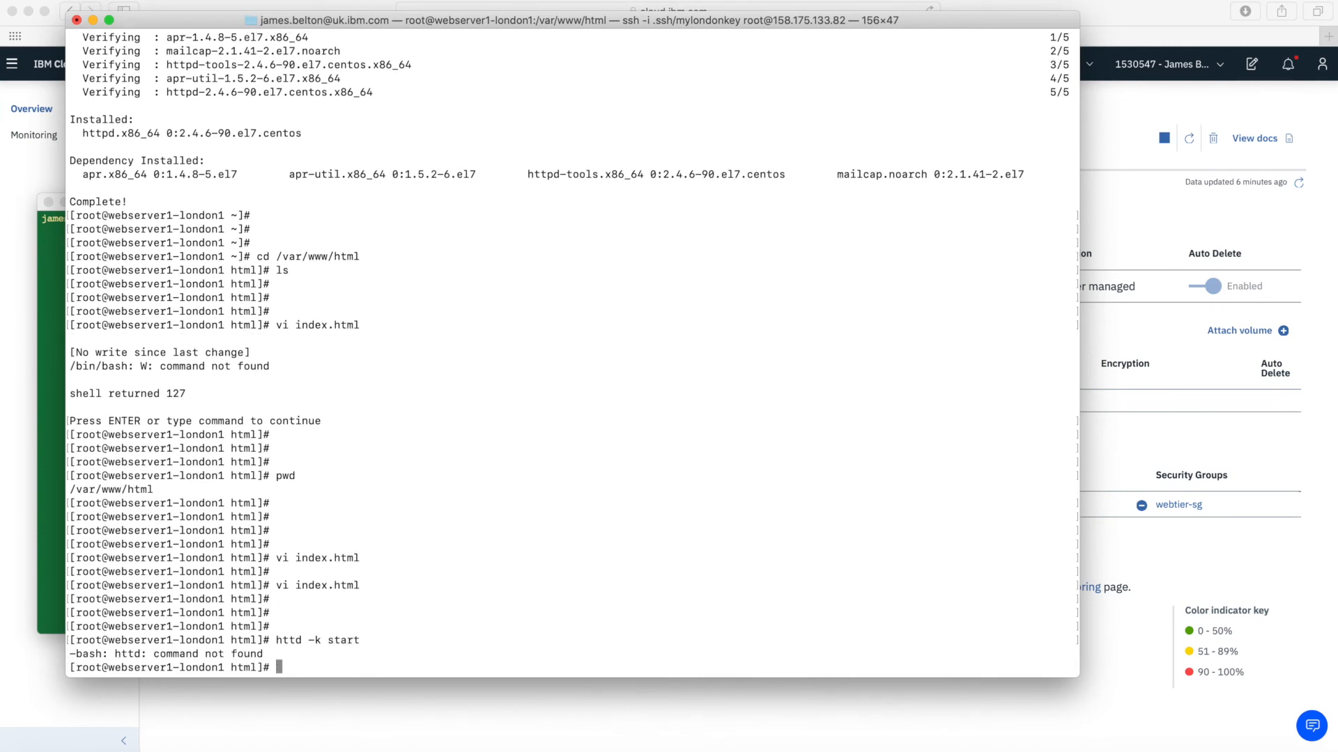
{"action": "key", "text": "Return"}
{"action": "type", "text": "h"}
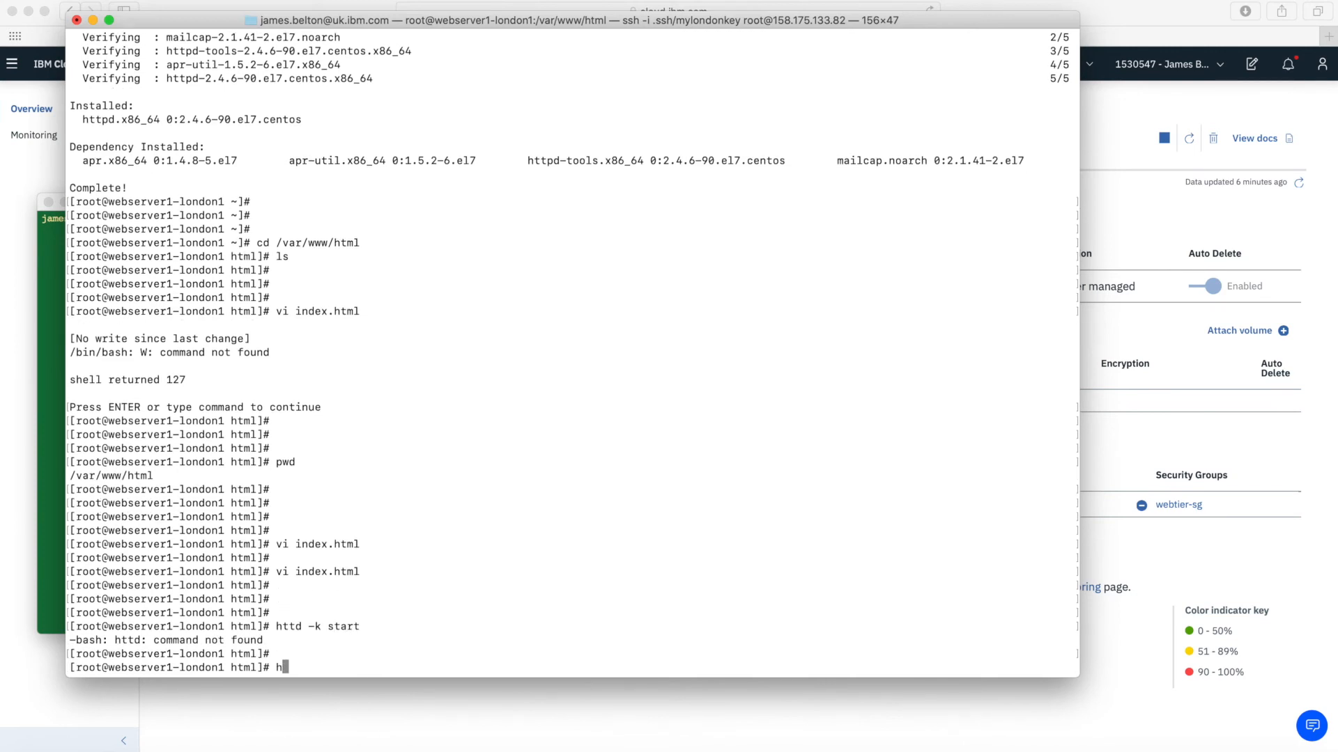
{"action": "type", "text": "ttpd -k start"}
{"action": "key", "text": "Return"}
{"action": "key", "text": "Return"}
{"action": "key", "text": "Return"}
{"action": "key", "text": "Return"}
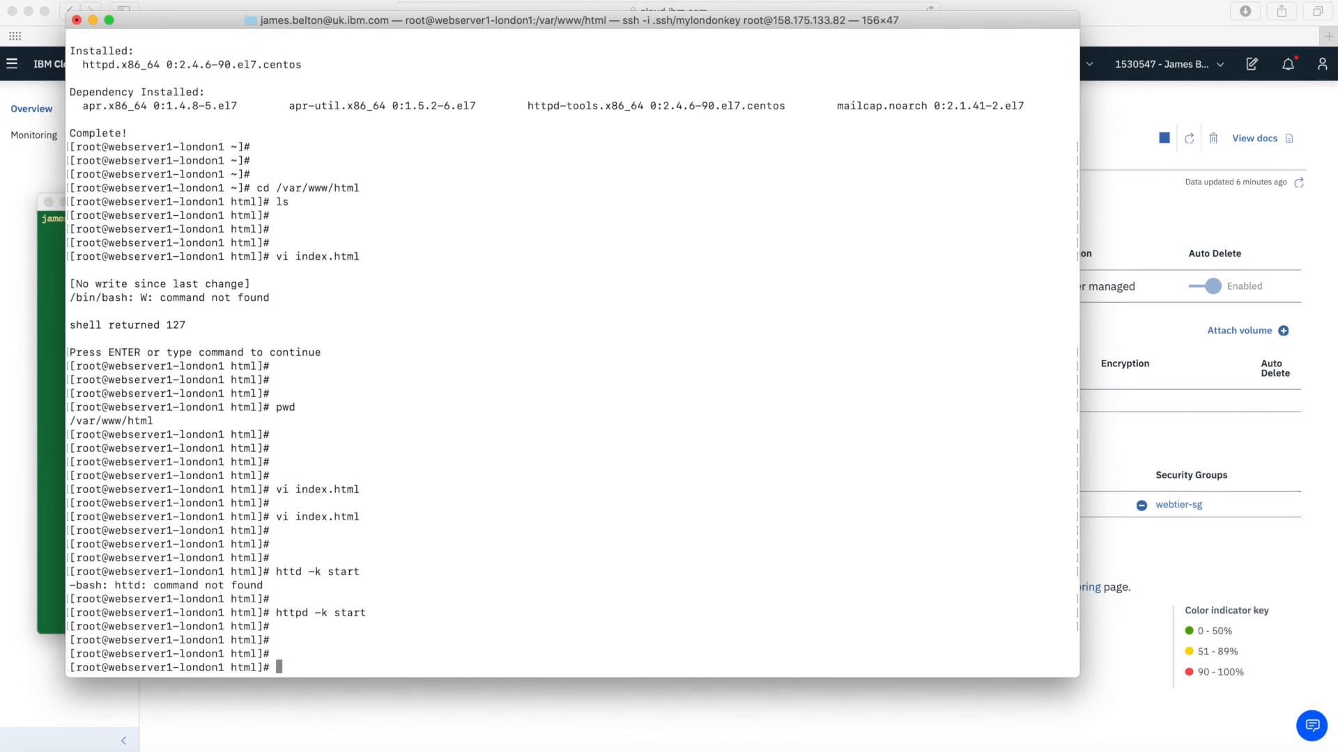
{"action": "left_click", "coordinate": [542, 705]}
{"action": "left_click", "coordinate": [1031, 503]}
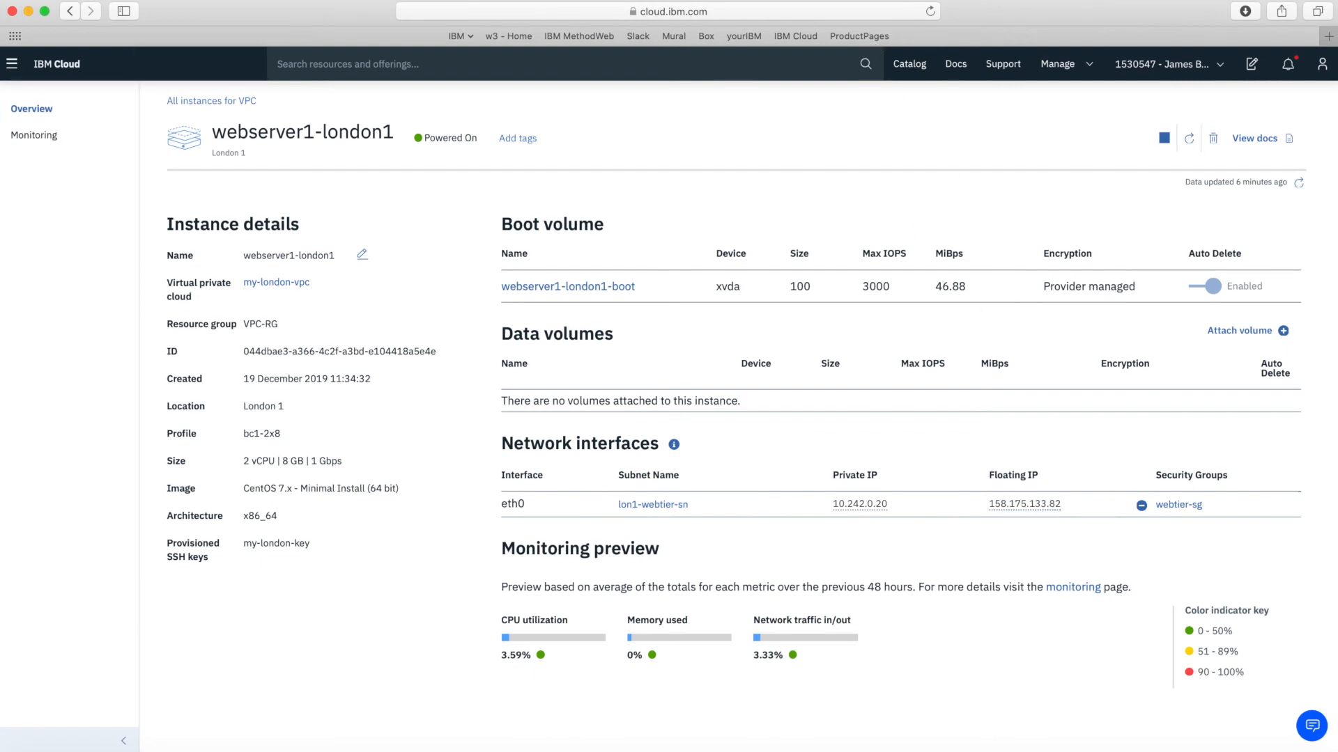
{"action": "left_click", "coordinate": [1328, 38]}
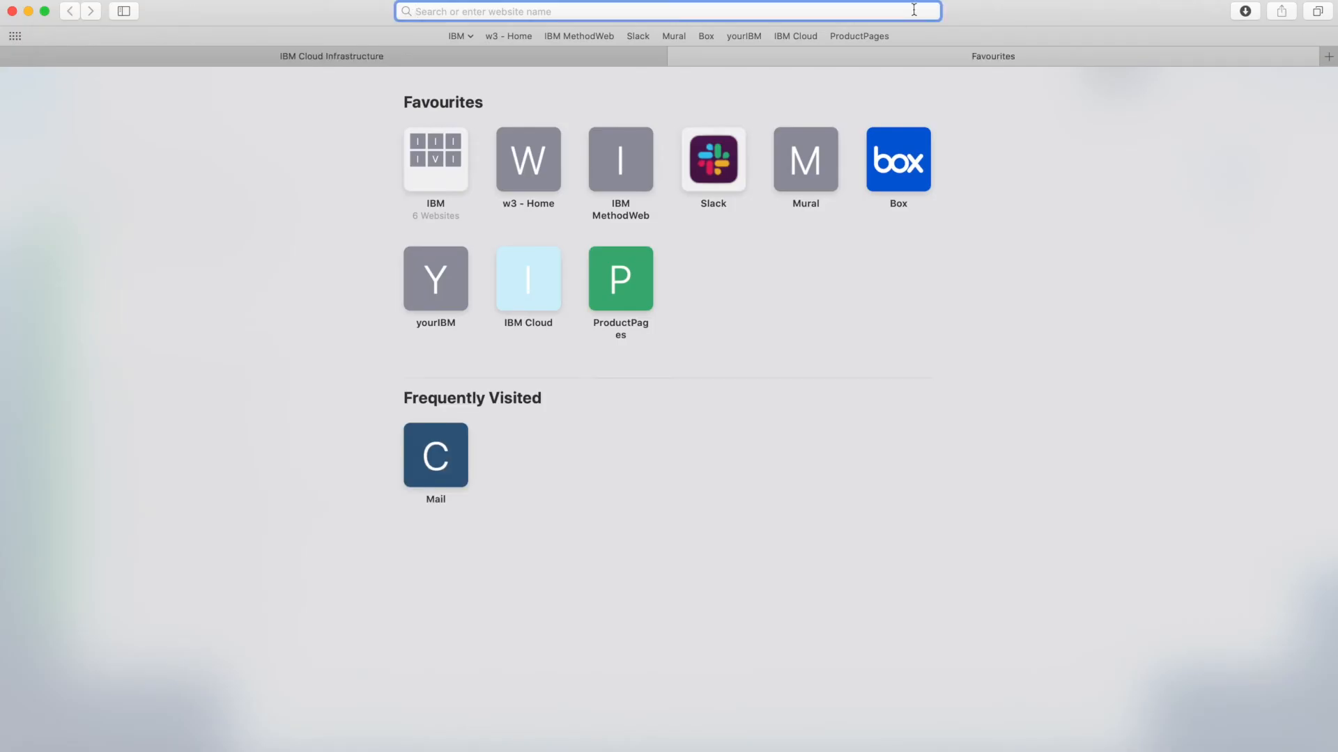
{"action": "type", "text": "htppd:"}
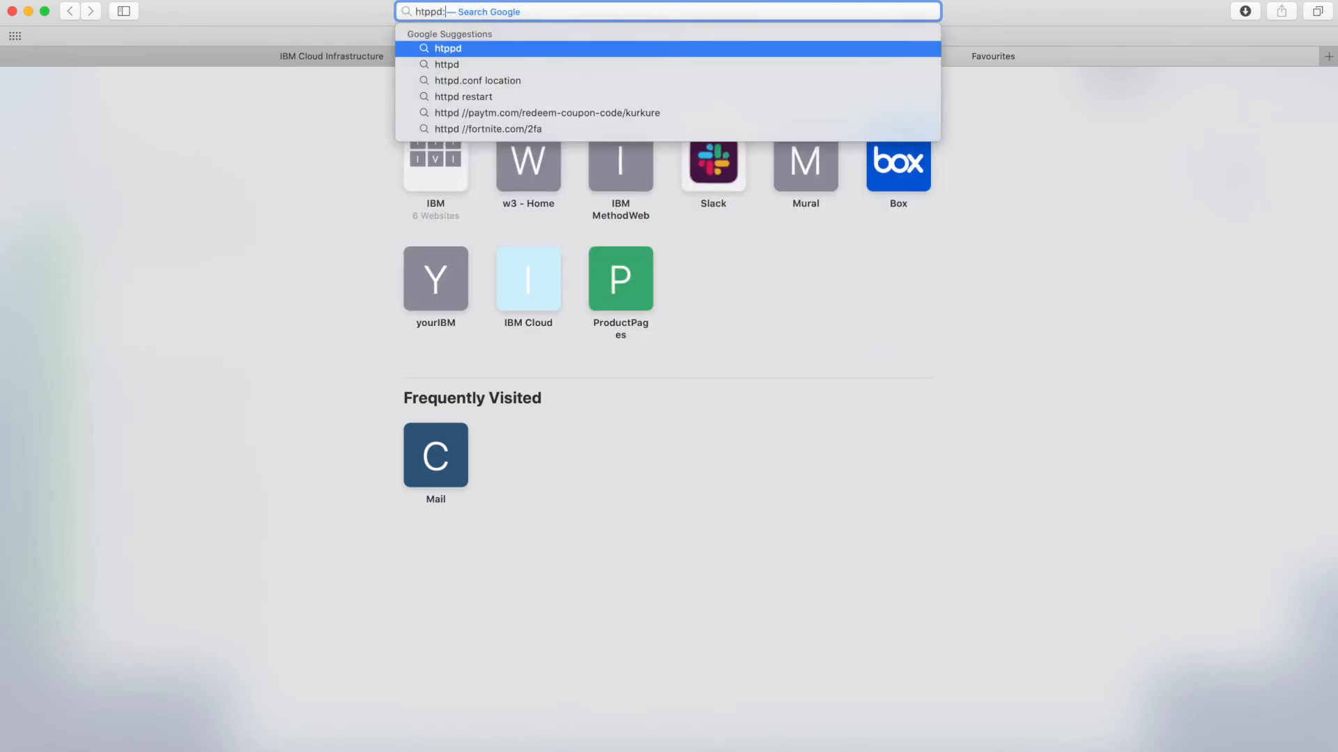
{"action": "key", "text": "BackSpace"}
{"action": "key", "text": "BackSpace"}
{"action": "key", "text": "BackSpace"}
{"action": "type", "text": "tp://"}
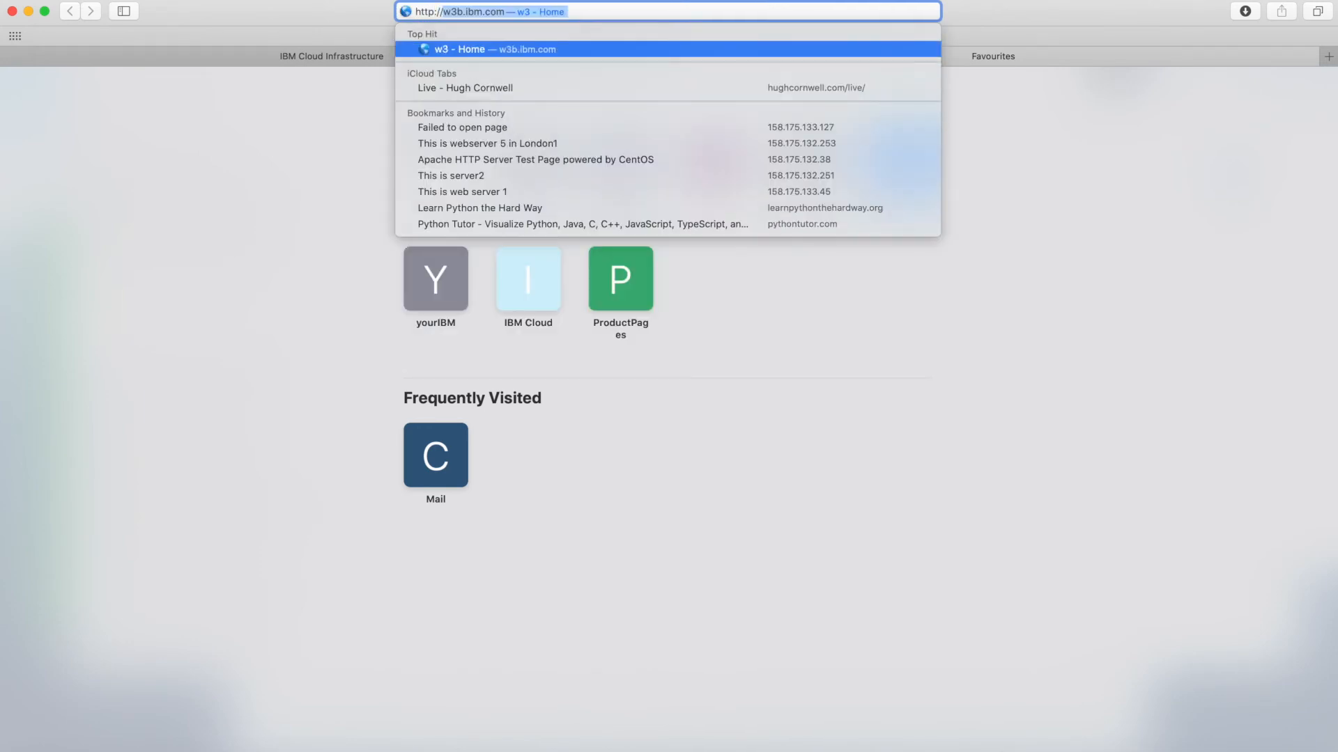
{"action": "type", "text": "158.175.133.82"}
{"action": "key", "text": "Return"}
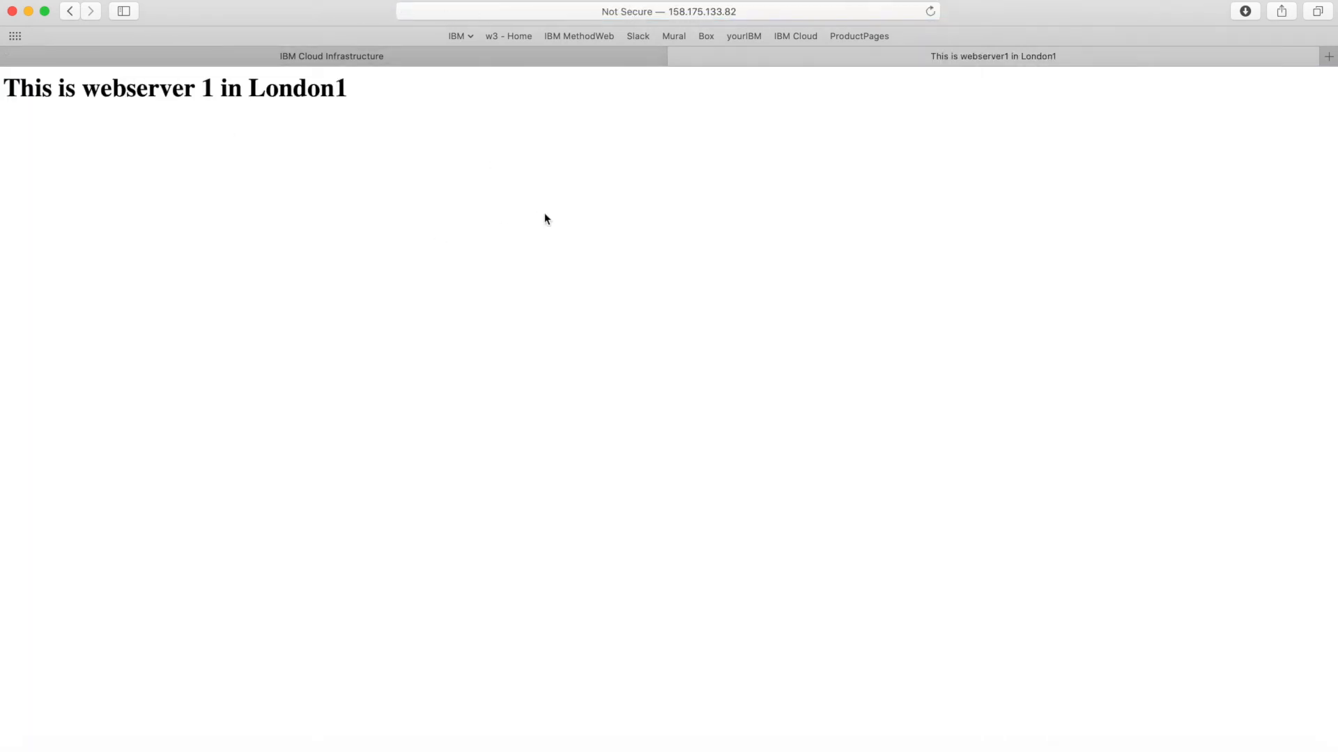
{"action": "left_click", "coordinate": [461, 58]}
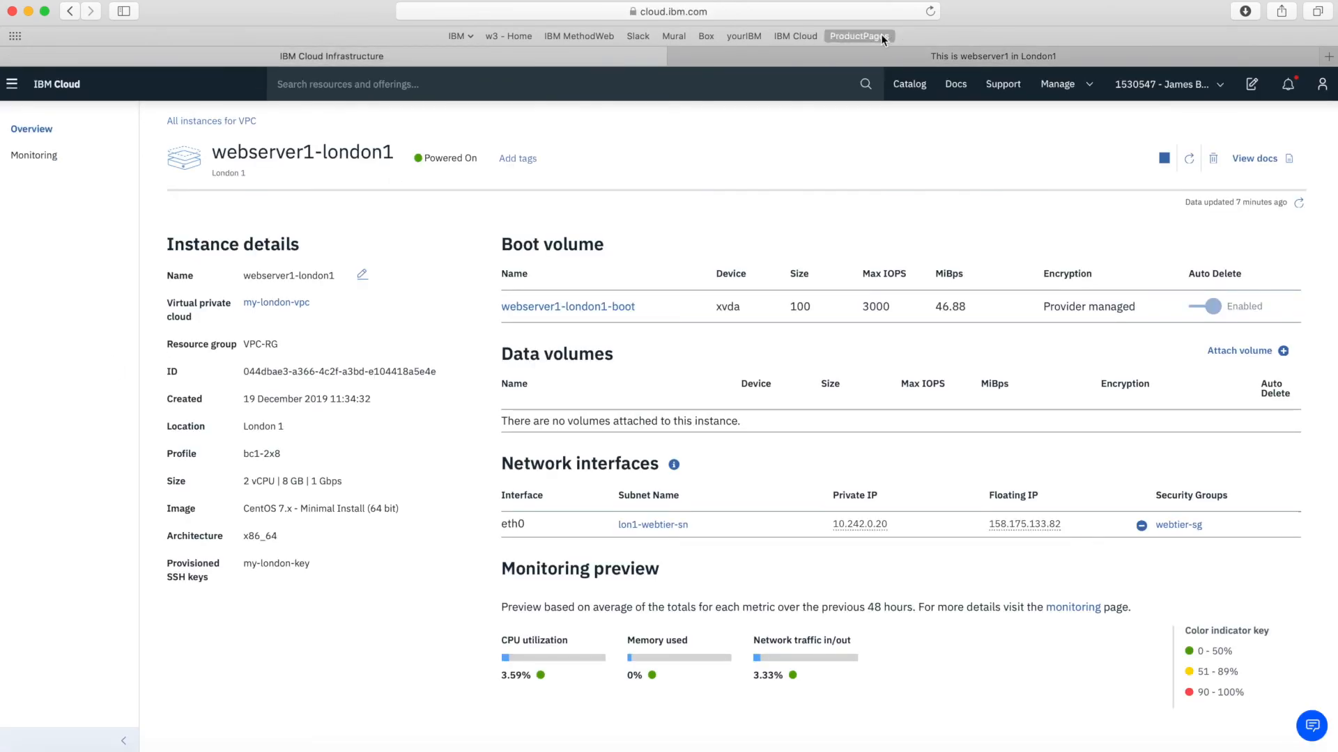
Start a new virtual server instance named webserver2-london2
{"action": "left_click", "coordinate": [190, 122]}
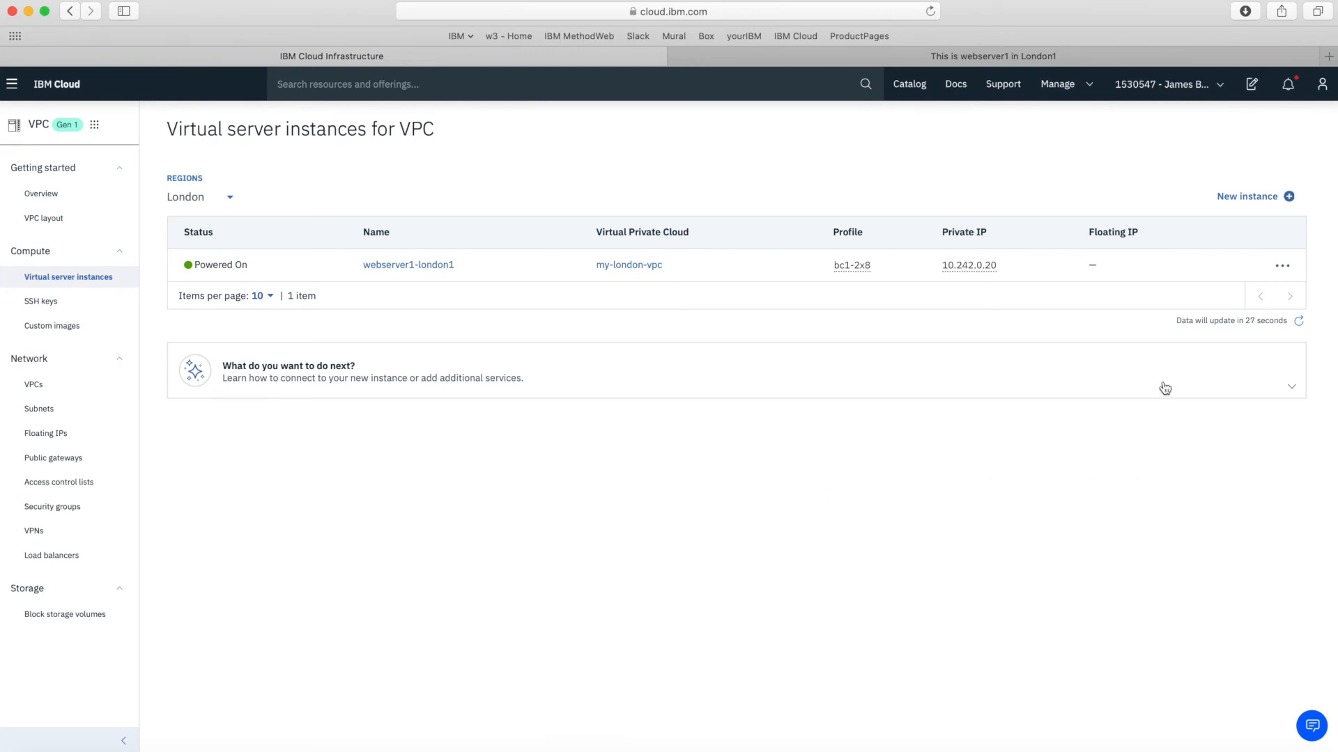
{"action": "left_click", "coordinate": [1260, 196]}
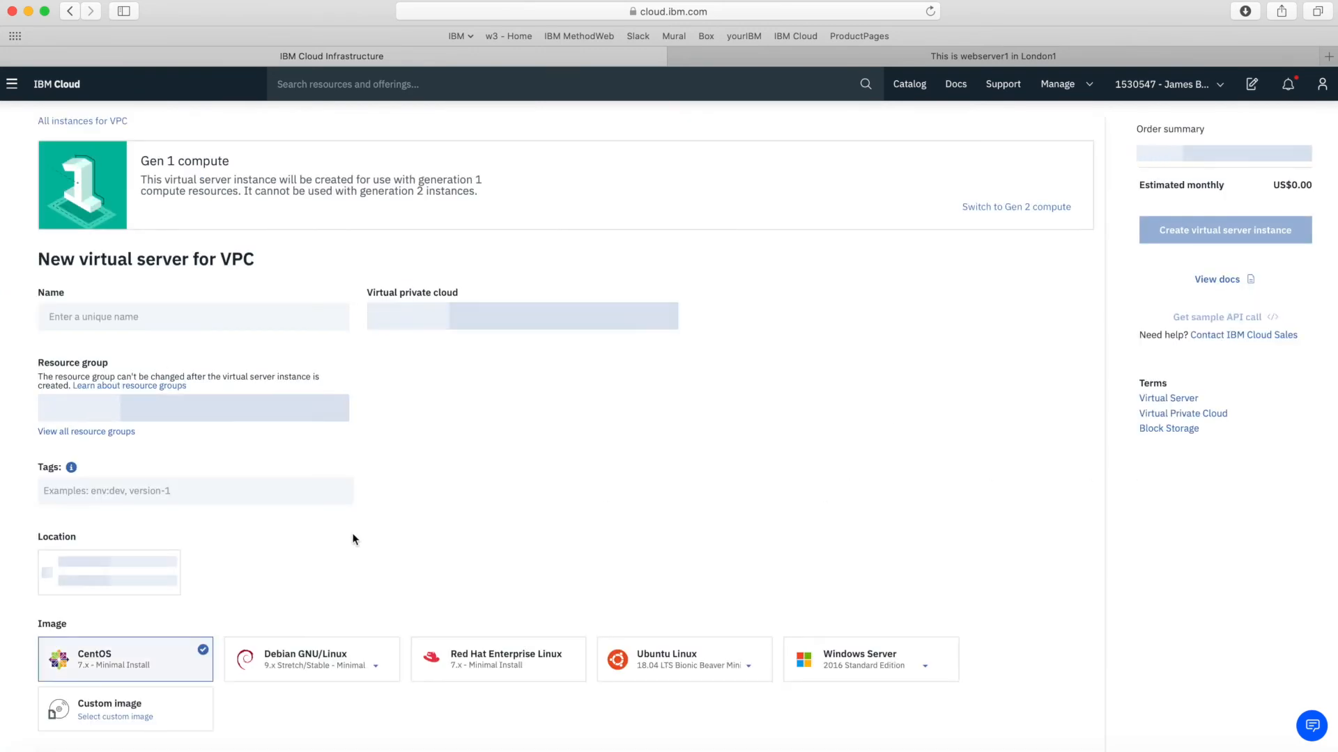
{"action": "scroll", "coordinate": [352, 538], "scroll_direction": "down", "scroll_amount": 3}
{"action": "scroll", "coordinate": [128, 551], "scroll_direction": "down", "scroll_amount": 2}
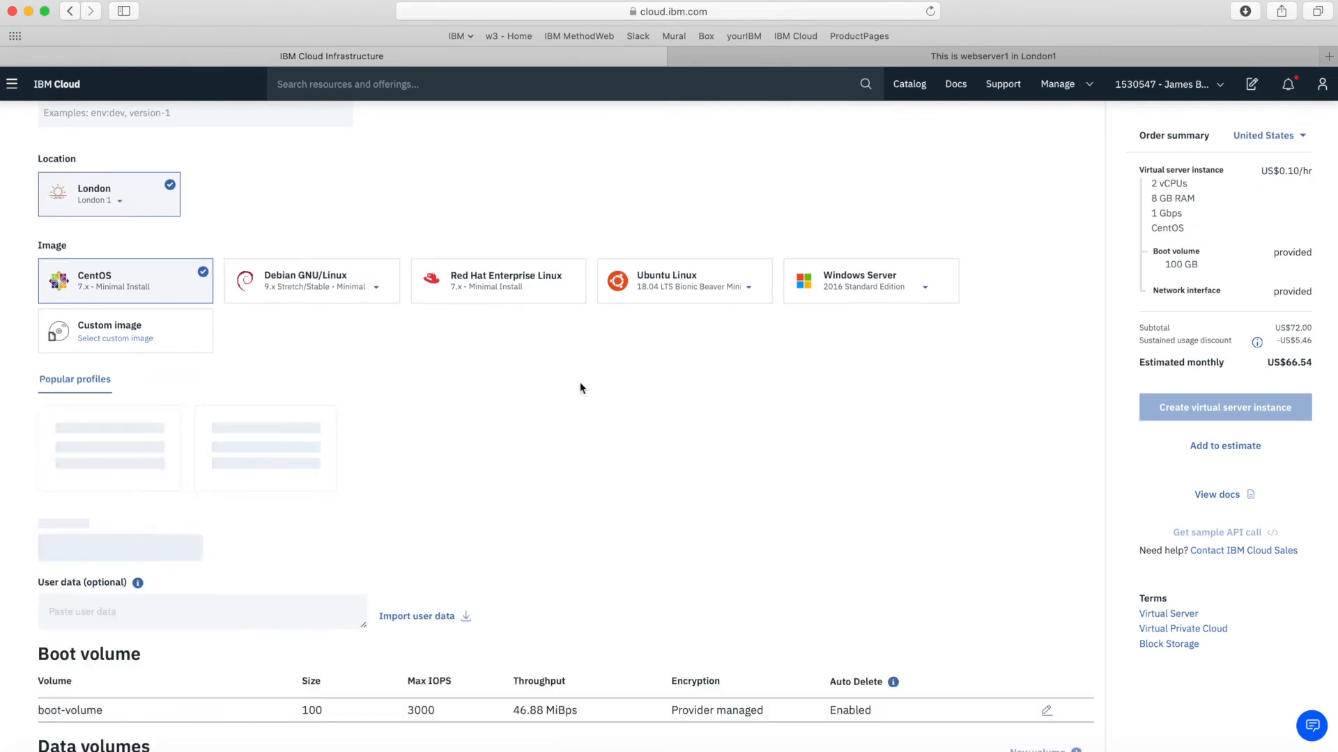
{"action": "left_click", "coordinate": [176, 323]}
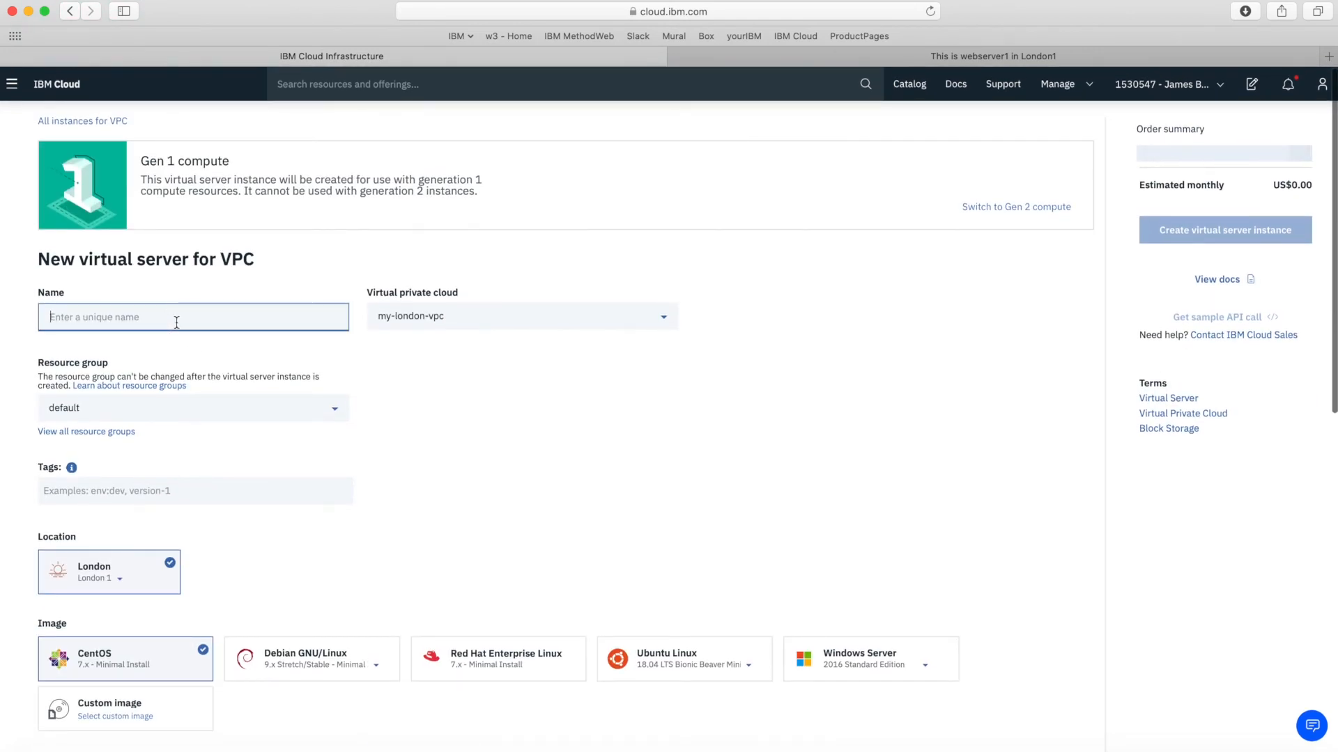
{"action": "type", "text": "web"}
{"action": "type", "text": "server"}
{"action": "type", "text": "2-l"}
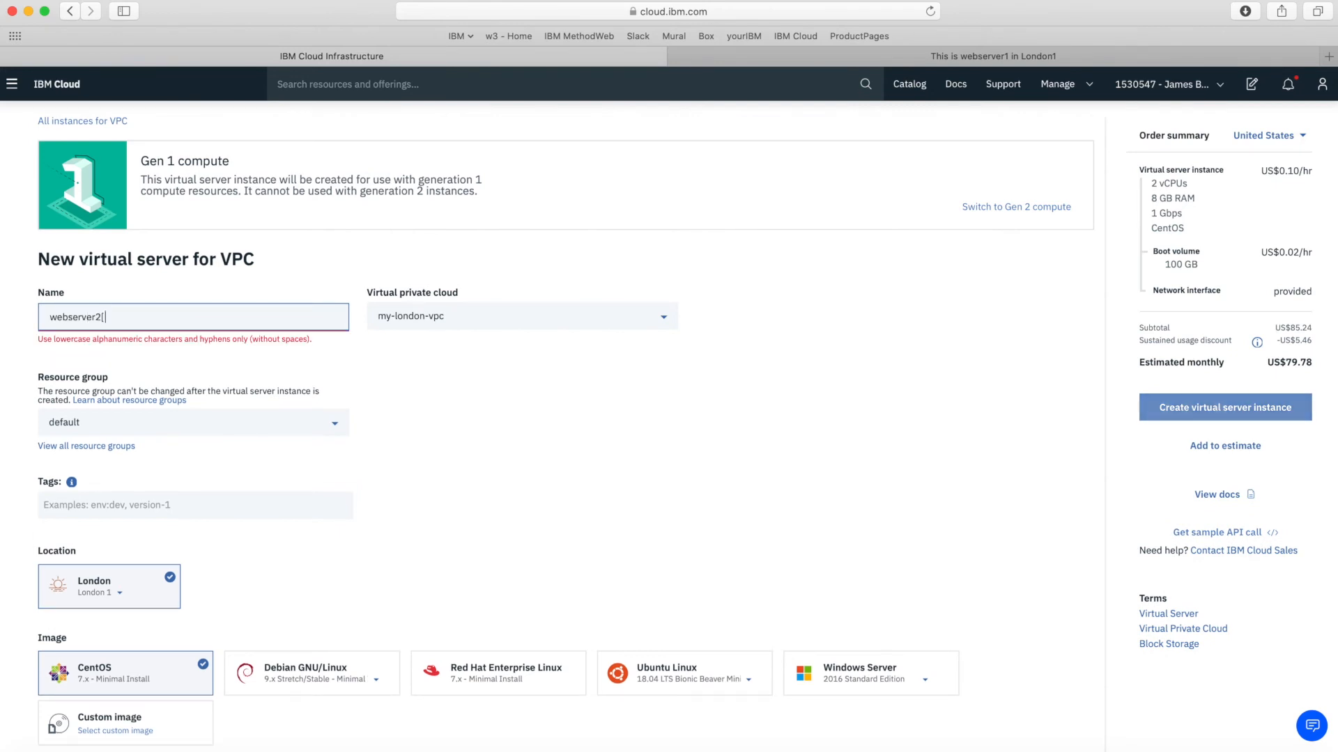
{"action": "type", "text": "ondon2"}
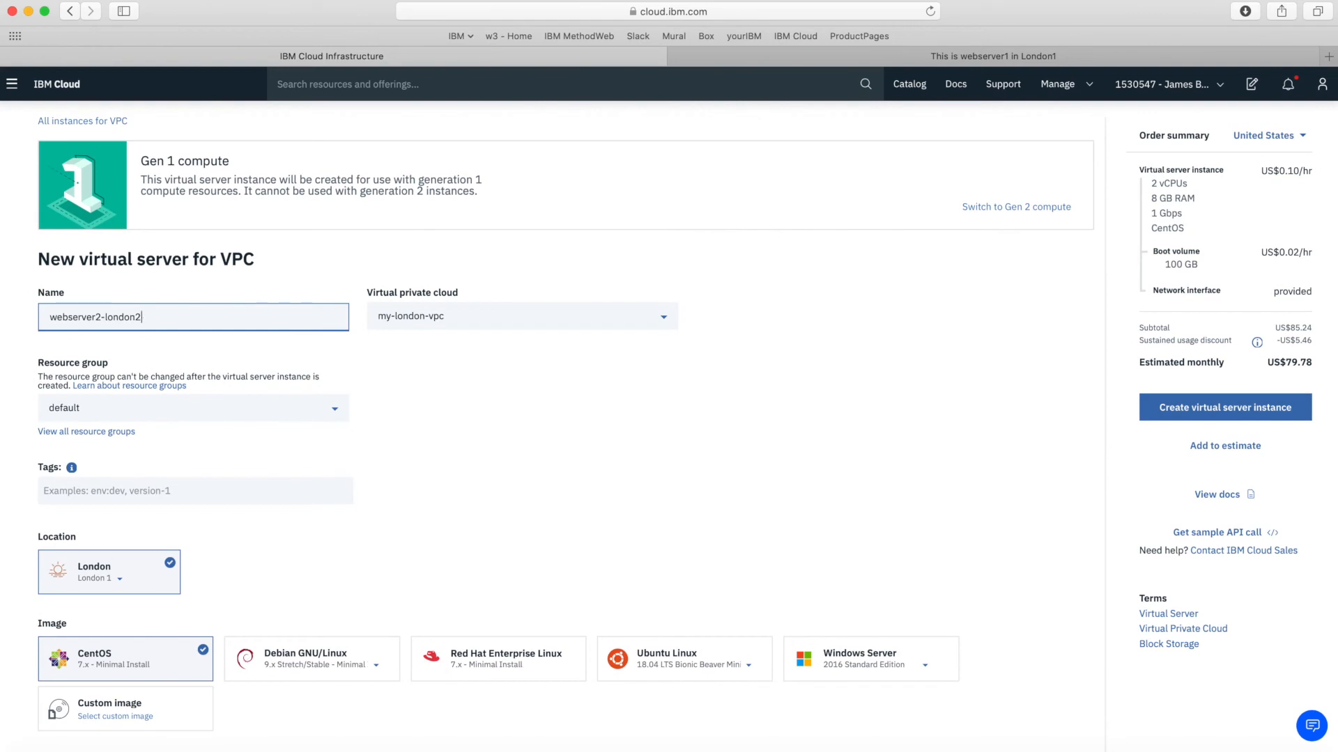
{"action": "key", "text": "Tab"}
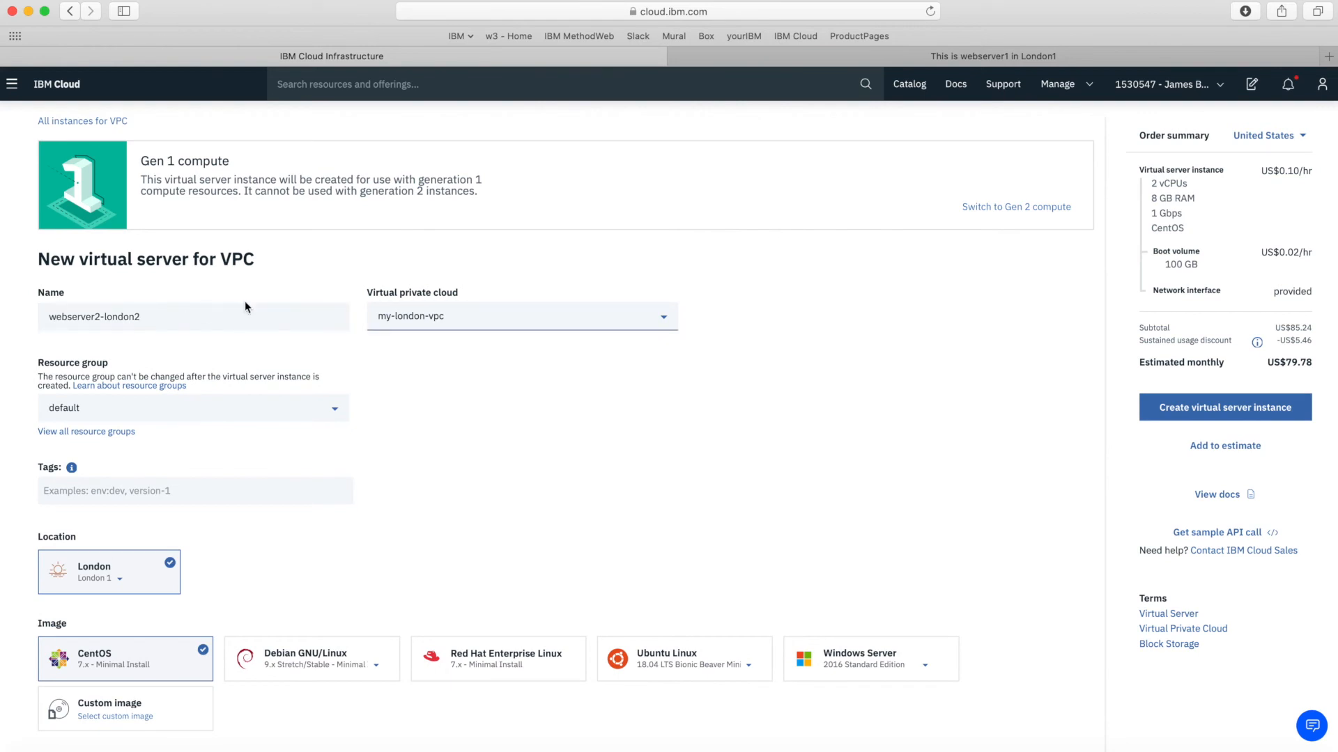
Put the new server in resource group VPC-RG and zone London 2
{"action": "left_click", "coordinate": [136, 416]}
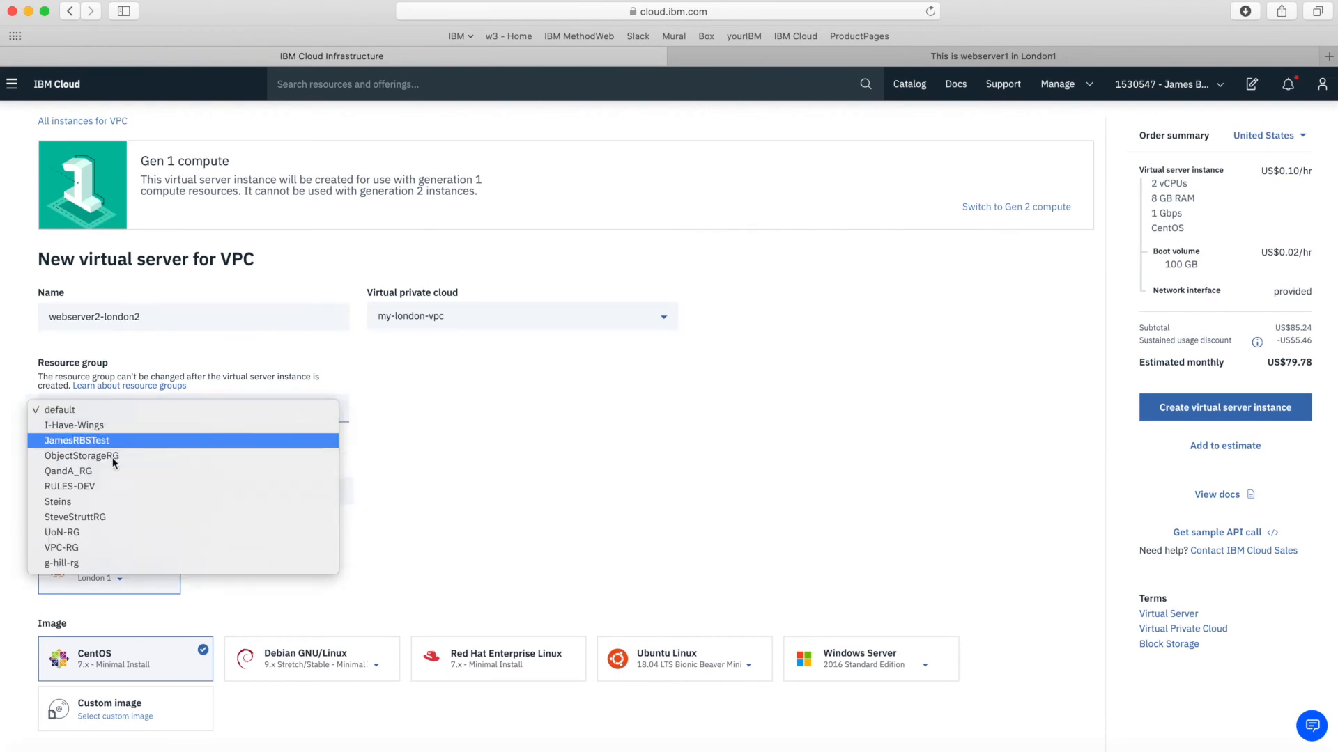
{"action": "left_click", "coordinate": [70, 547]}
{"action": "scroll", "coordinate": [464, 532], "scroll_direction": "down", "scroll_amount": 5}
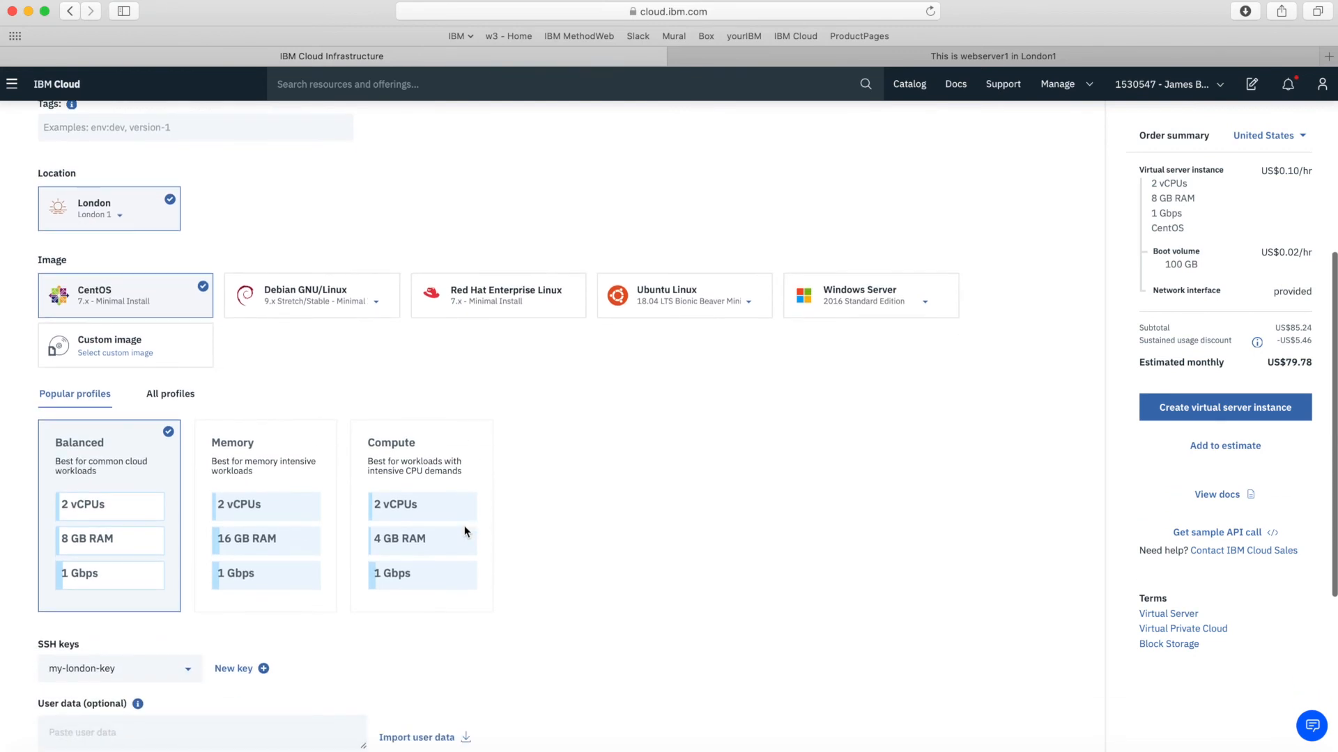
{"action": "left_click", "coordinate": [118, 226]}
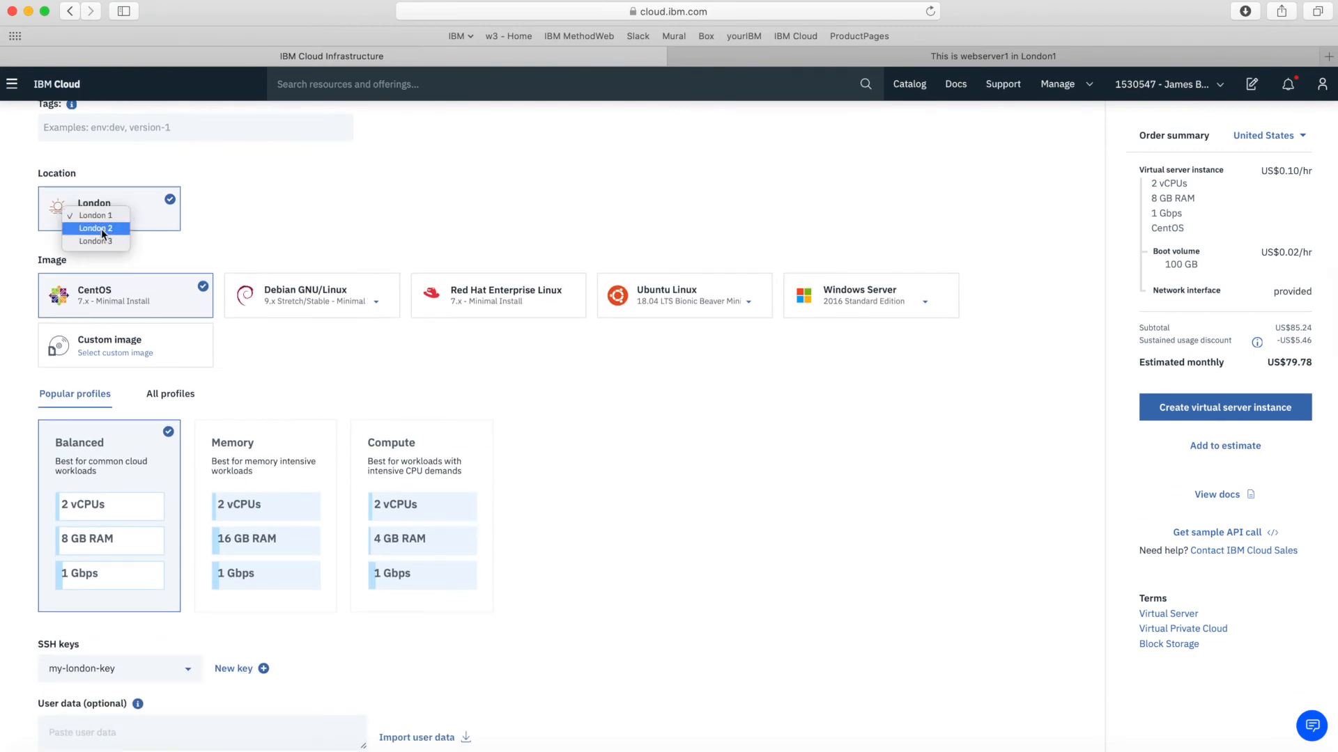
{"action": "left_click", "coordinate": [101, 230]}
{"action": "scroll", "coordinate": [591, 439], "scroll_direction": "down", "scroll_amount": 3}
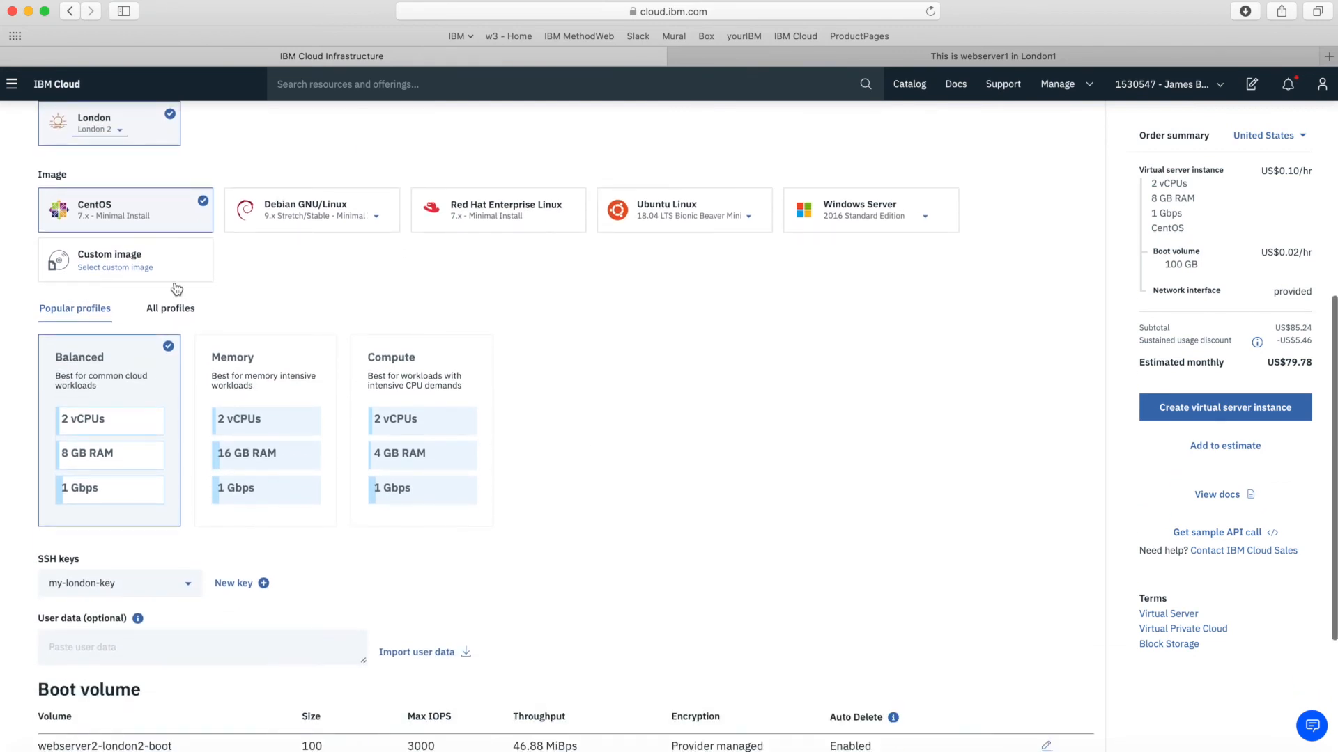
{"action": "scroll", "coordinate": [766, 498], "scroll_direction": "down", "scroll_amount": 4}
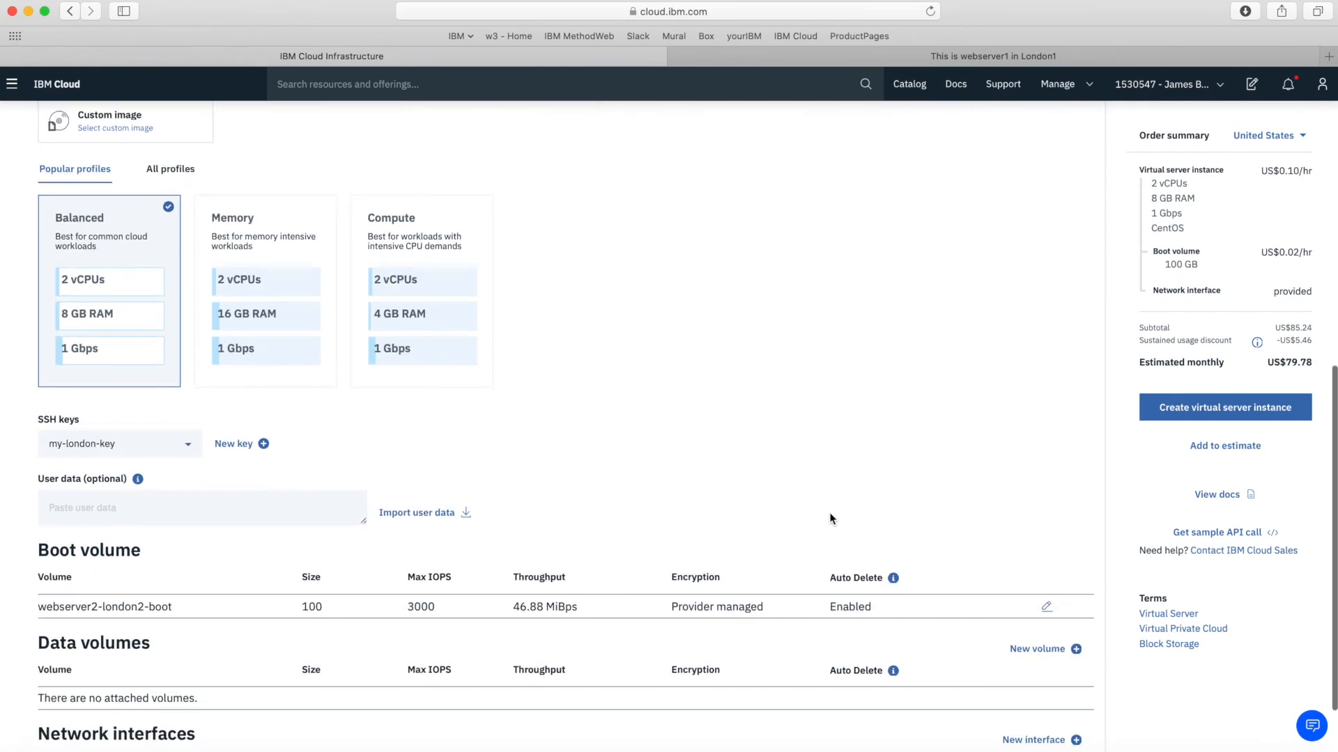
{"action": "scroll", "coordinate": [503, 446], "scroll_direction": "down", "scroll_amount": 3}
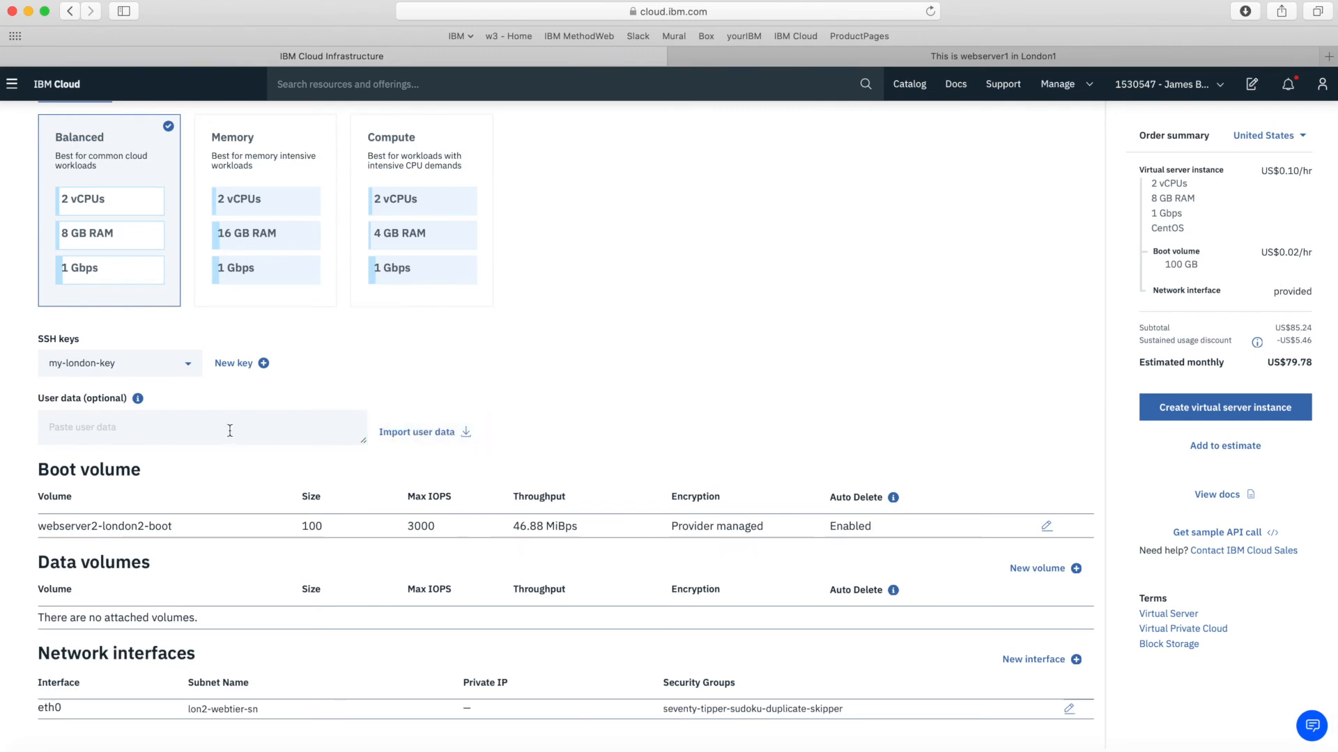
Import runcommand.sh as the user data and enlarge the box to show the whole script
{"action": "left_click", "coordinate": [462, 433]}
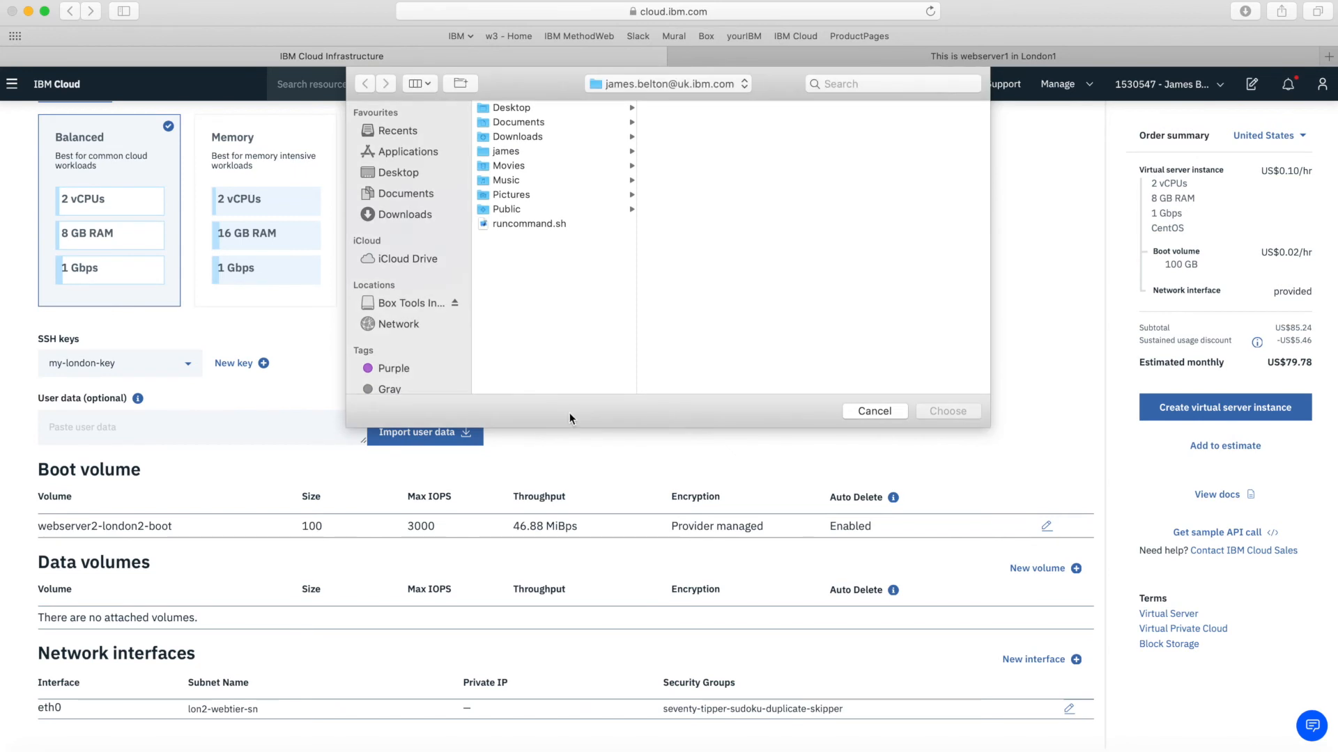
{"action": "left_click", "coordinate": [517, 224]}
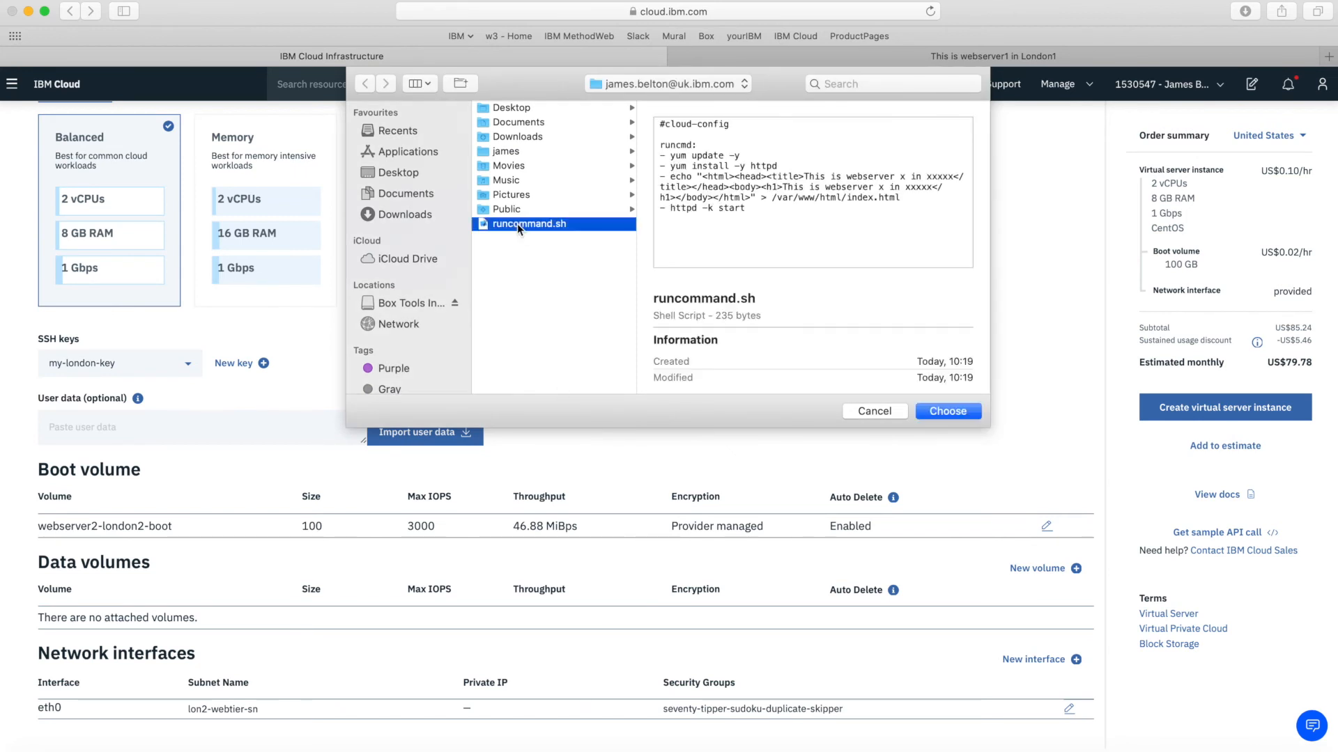
{"action": "left_click", "coordinate": [951, 411]}
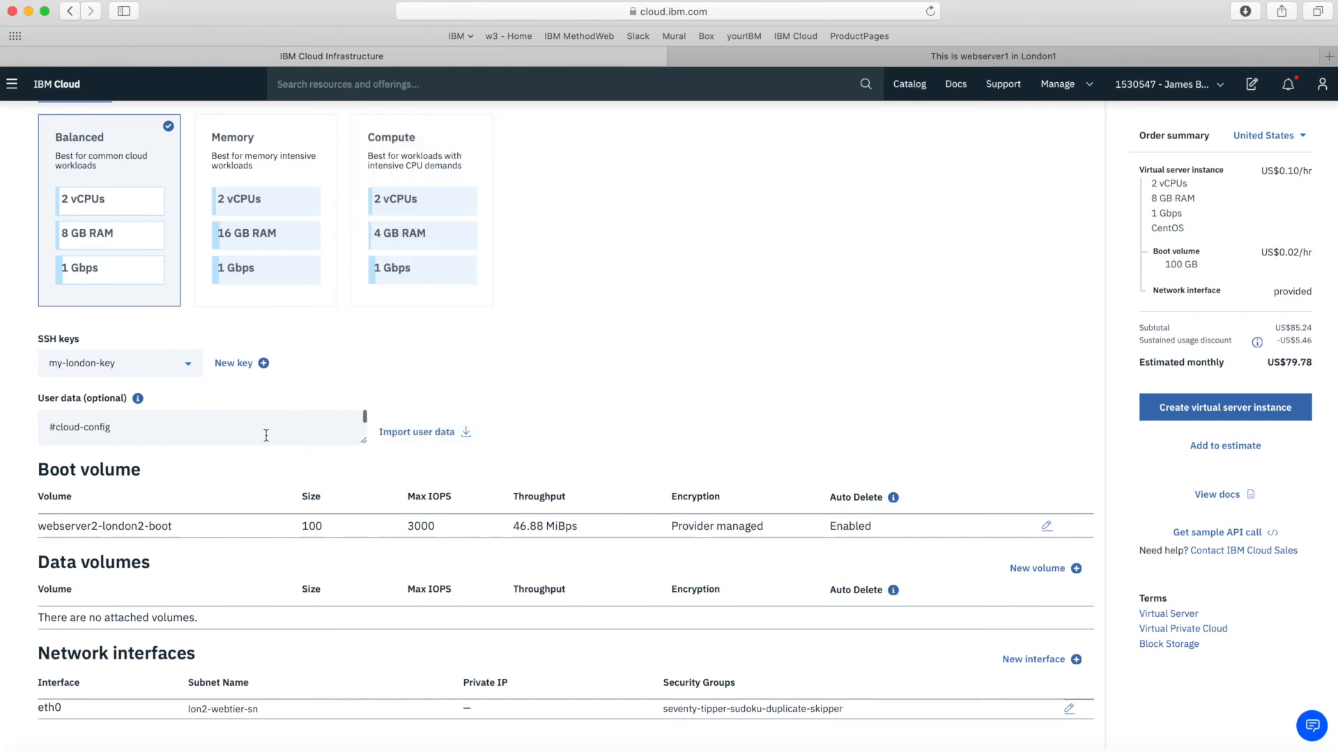
{"action": "left_click_drag", "start_coordinate": [363, 441], "coordinate": [382, 555]}
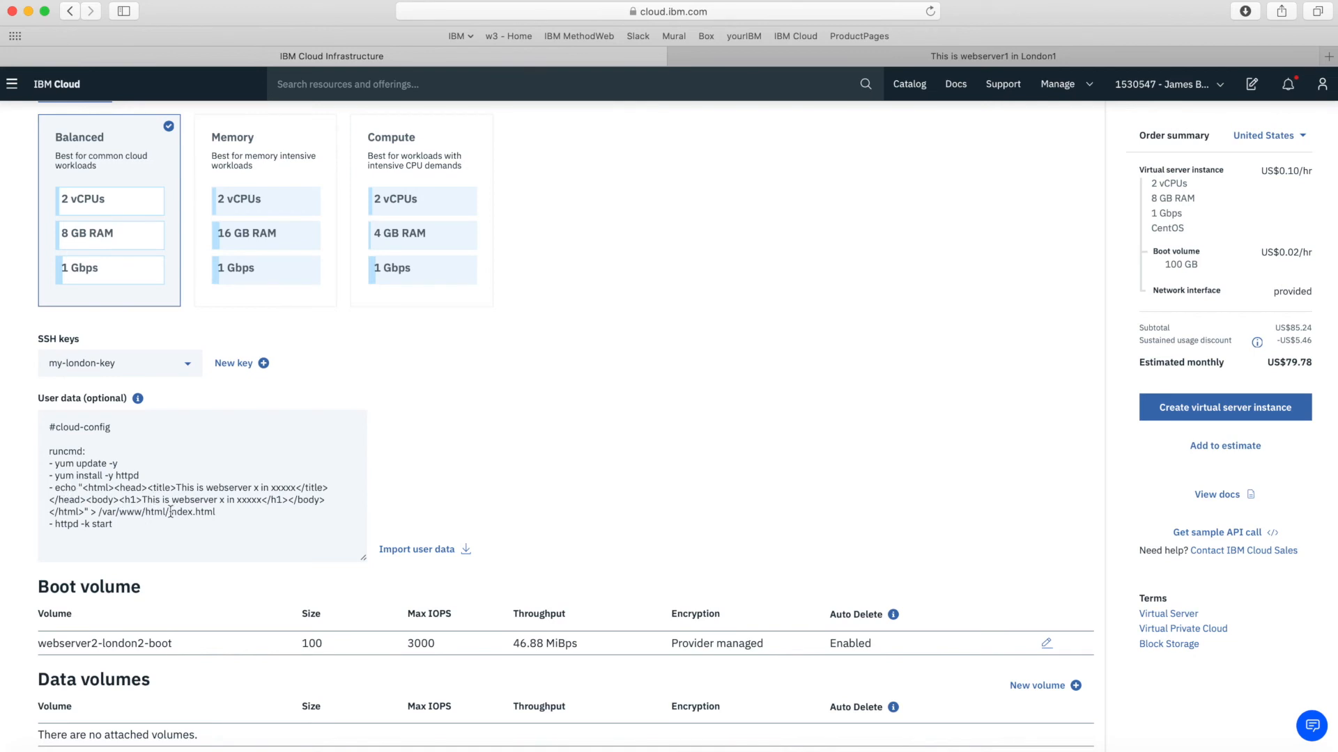
Replace the x and xxxxx placeholders in the title and h1 with 2 and London2
{"action": "left_click", "coordinate": [204, 489]}
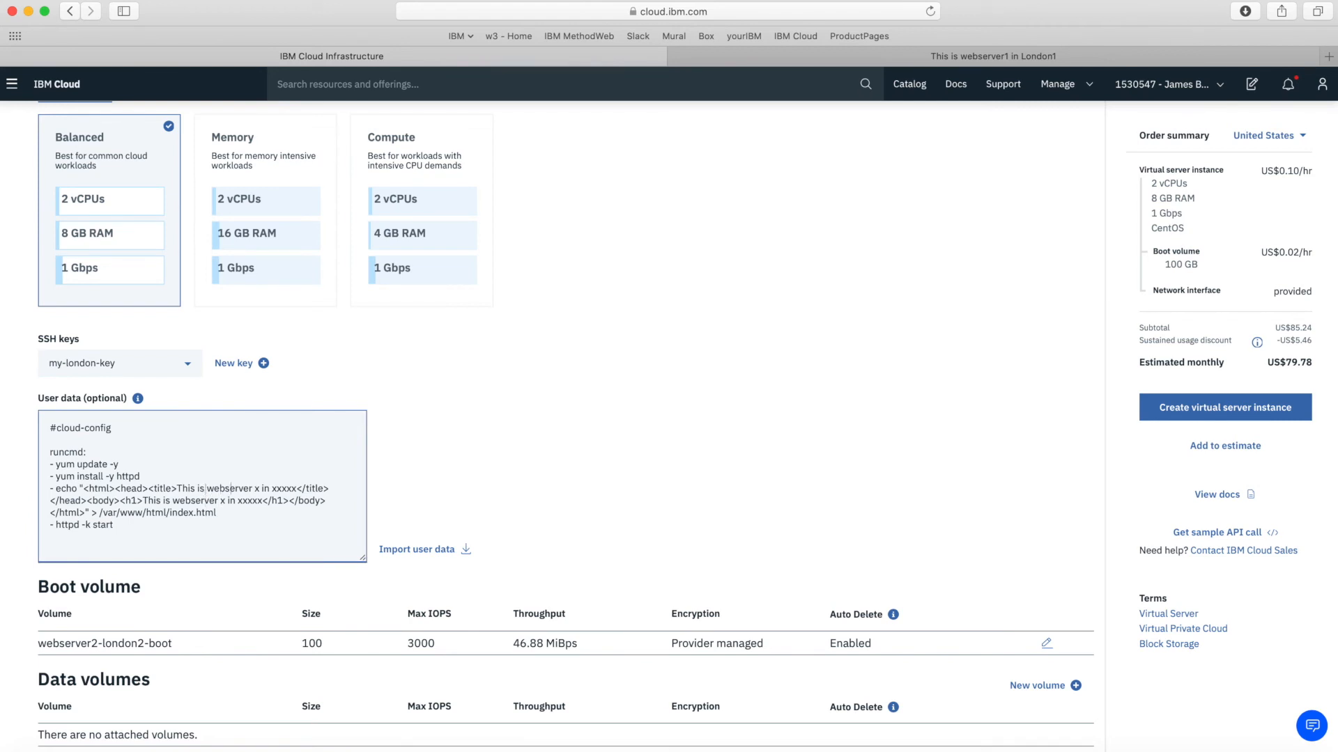
{"action": "double_click", "coordinate": [257, 488]}
{"action": "type", "text": "2"}
{"action": "left_click_drag", "start_coordinate": [273, 489], "coordinate": [299, 488]}
{"action": "type", "text": "London2"}
{"action": "double_click", "coordinate": [223, 501]}
{"action": "type", "text": "2"}
{"action": "key", "text": "shift+Right"}
{"action": "key", "text": "shift+Right"}
{"action": "key", "text": "shift+Right"}
{"action": "key", "text": "shift+Right"}
{"action": "key", "text": "shift+Right"}
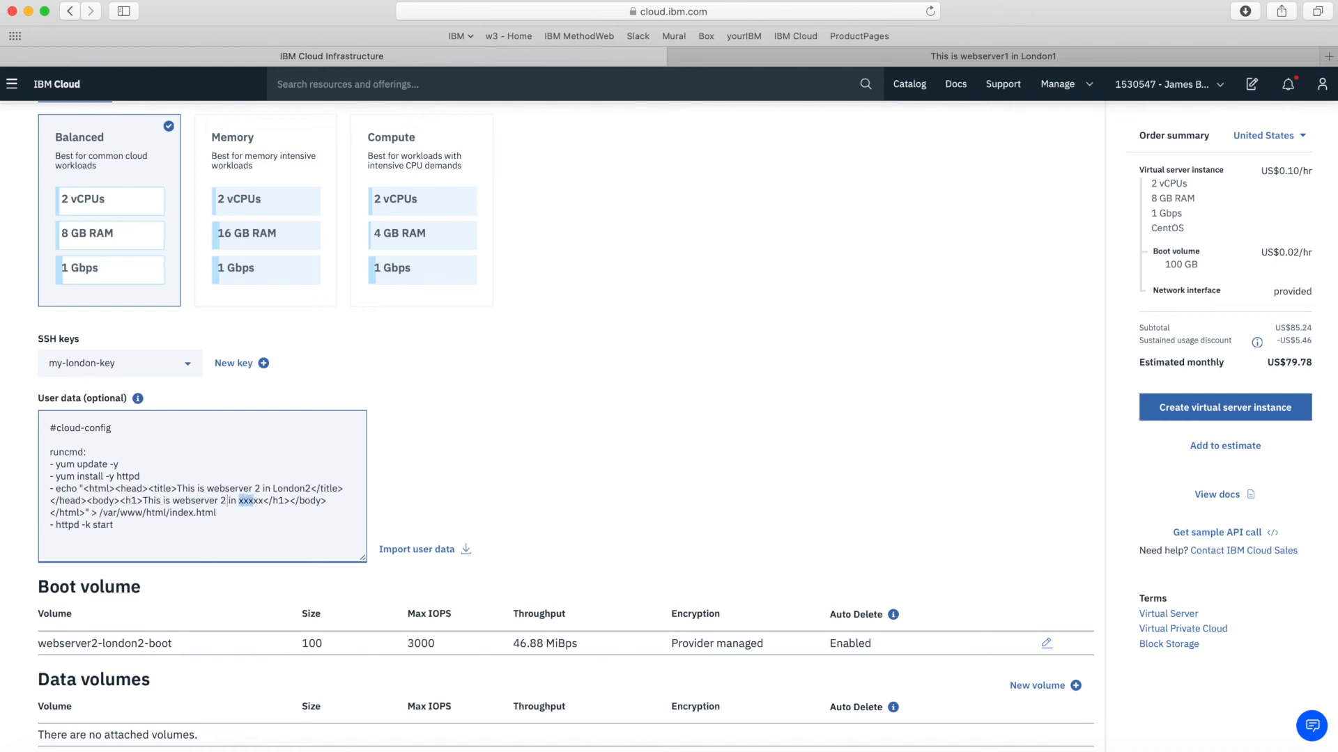
{"action": "type", "text": "London2"}
{"action": "scroll", "coordinate": [126, 517], "scroll_direction": "down", "scroll_amount": 3}
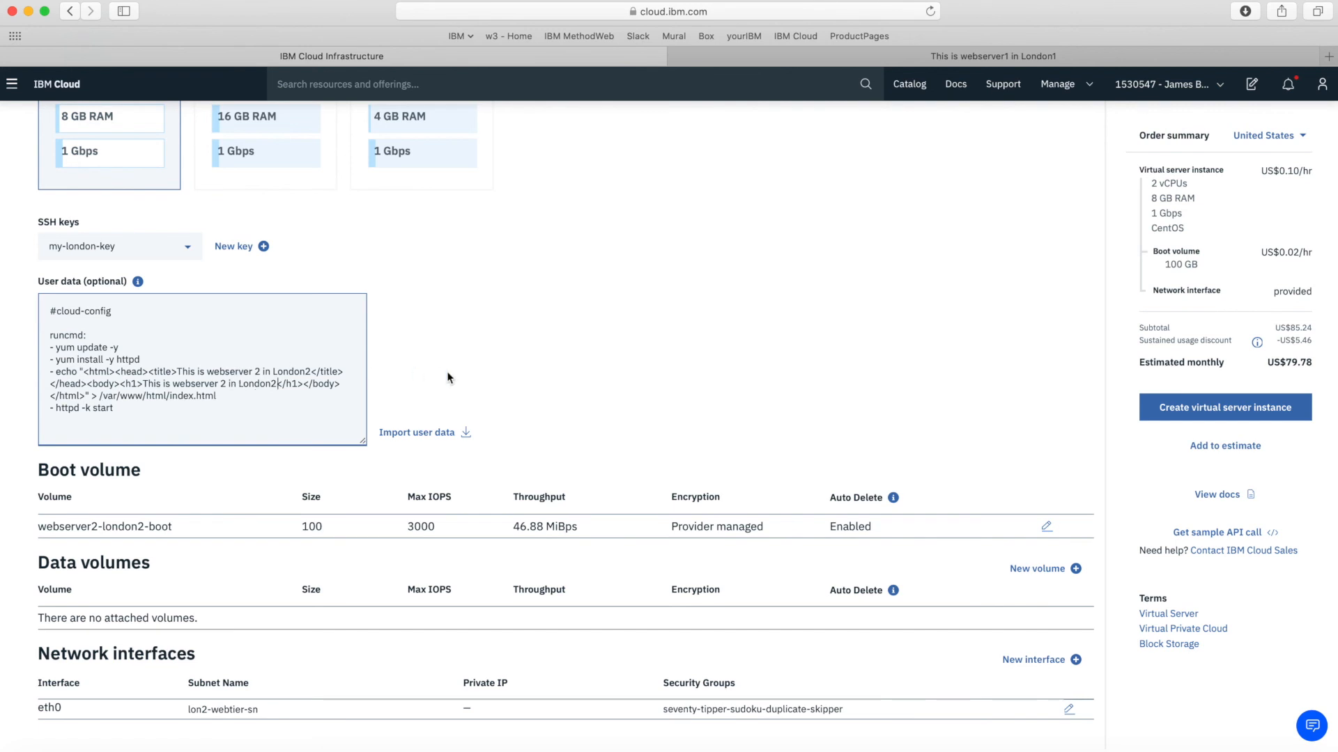
Create the webserver2-london2 virtual server instance in London 2
{"action": "scroll", "coordinate": [646, 419], "scroll_direction": "down", "scroll_amount": 2}
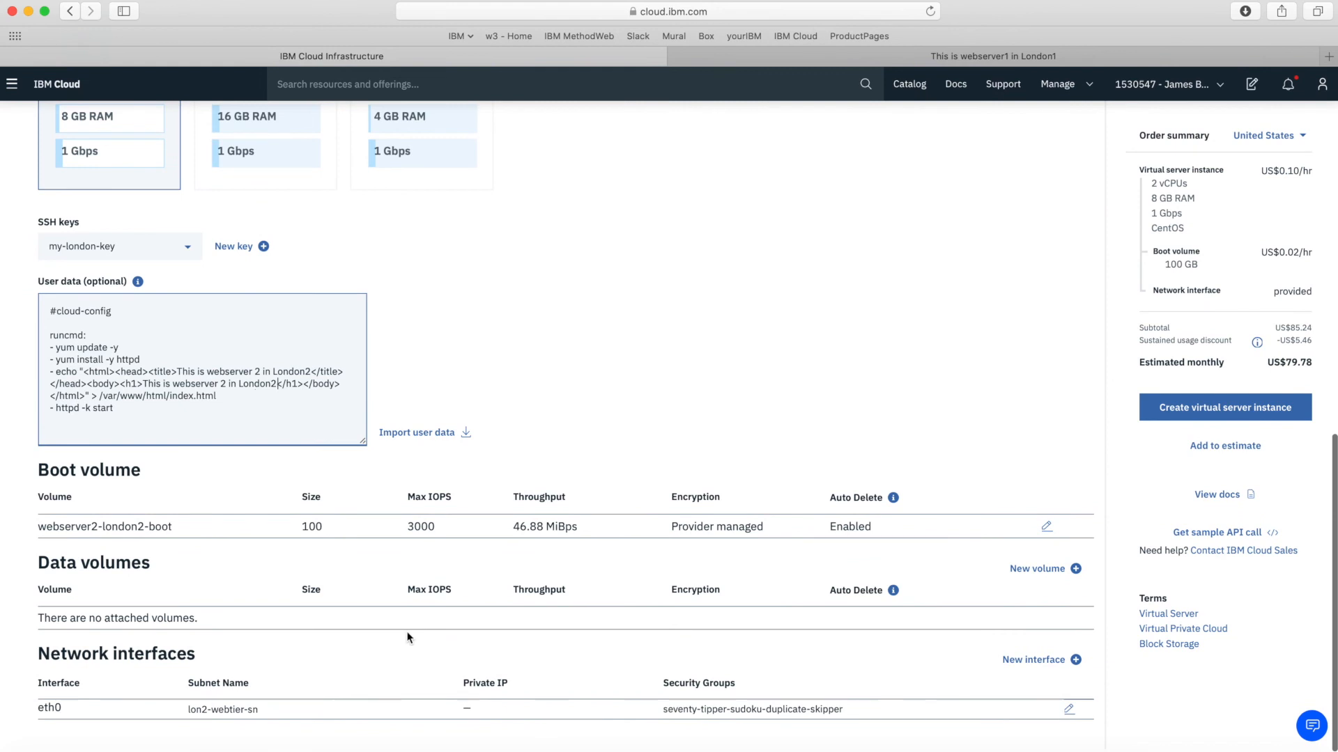
{"action": "scroll", "coordinate": [662, 355], "scroll_direction": "up", "scroll_amount": 4}
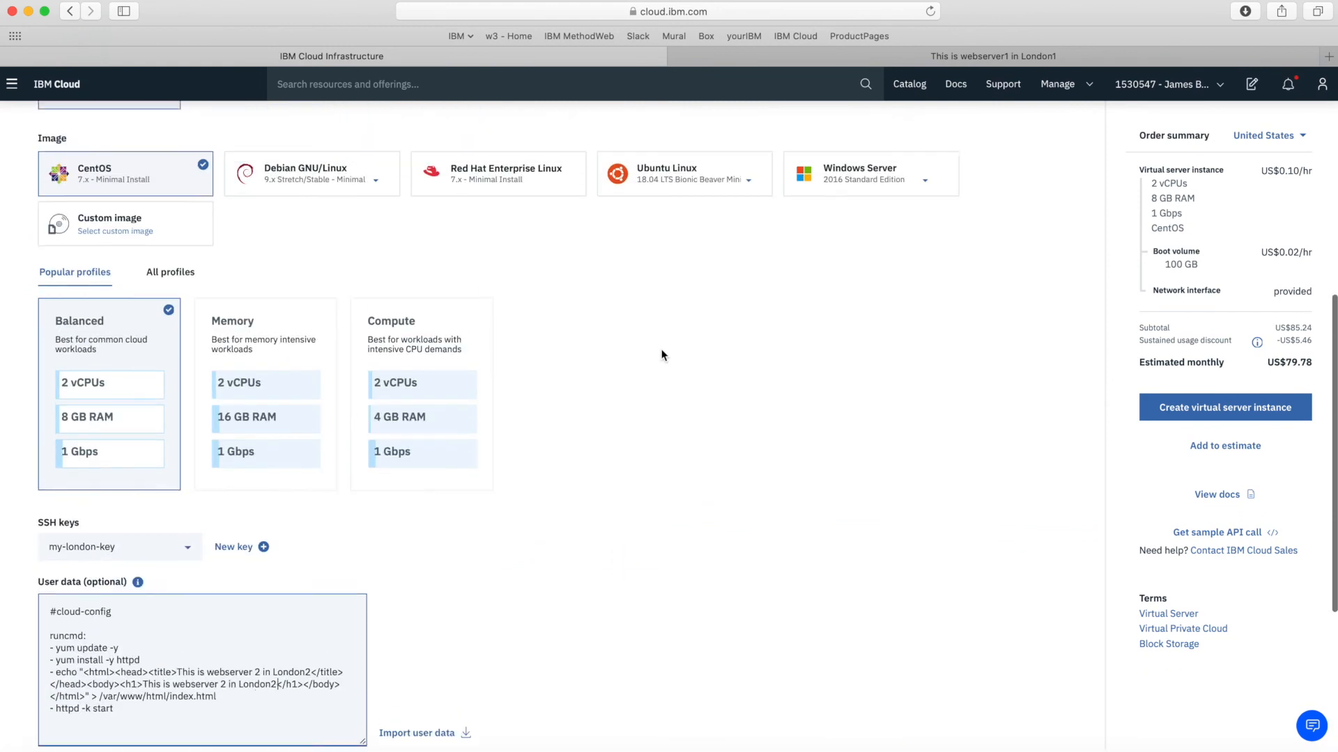
{"action": "scroll", "coordinate": [662, 355], "scroll_direction": "up", "scroll_amount": 4}
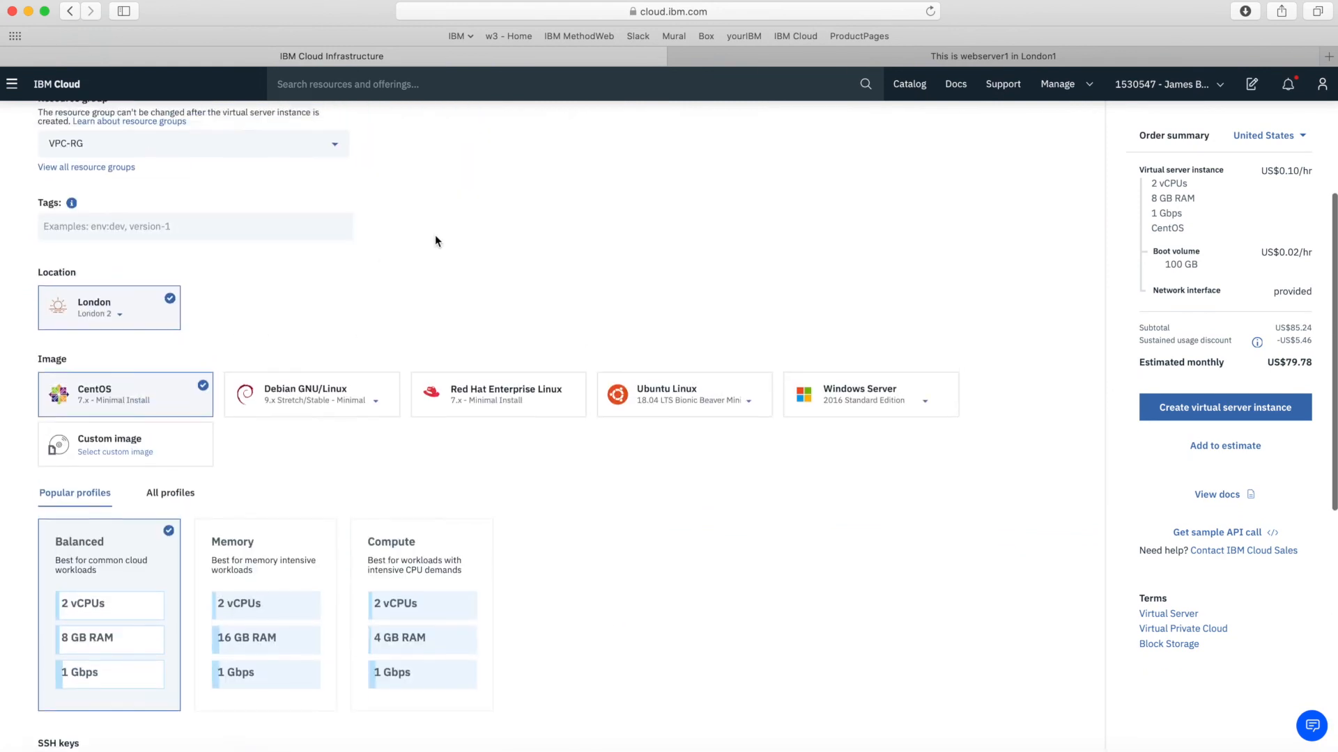
{"action": "scroll", "coordinate": [428, 237], "scroll_direction": "up", "scroll_amount": 1}
{"action": "left_click", "coordinate": [1268, 408]}
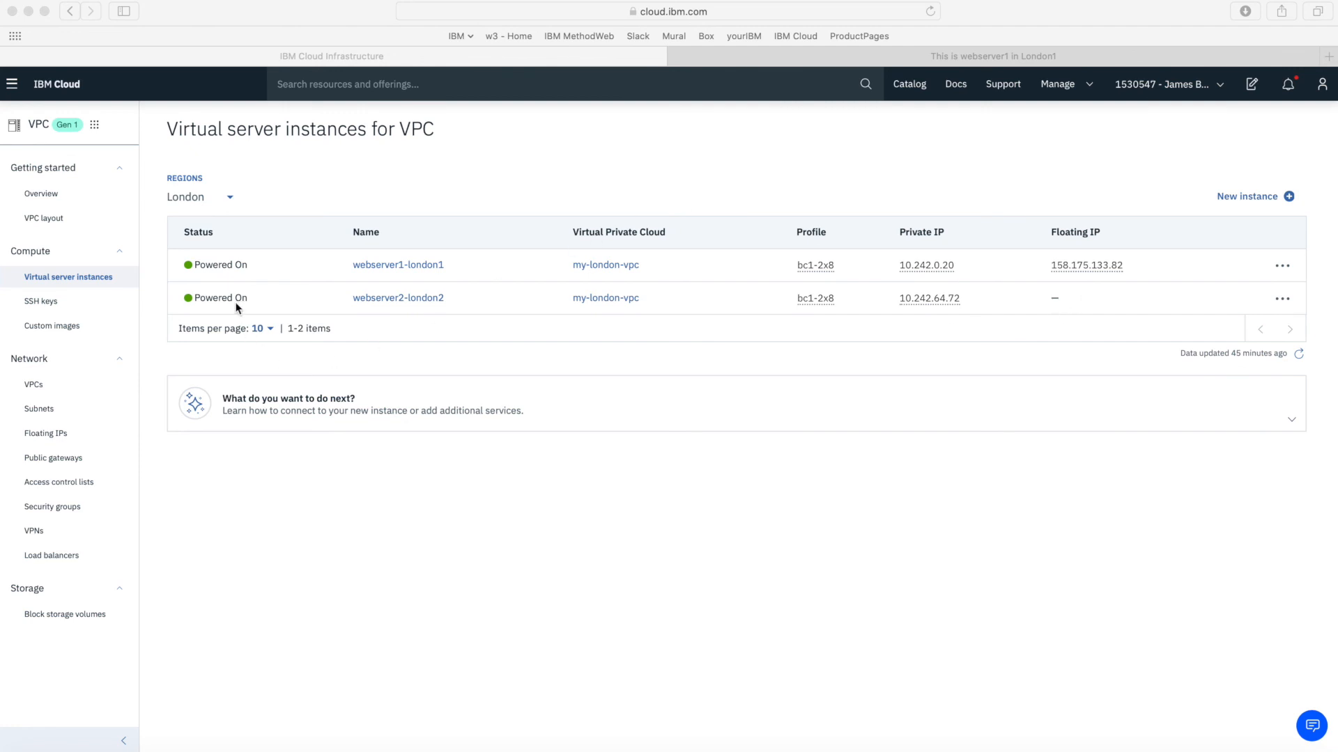
Reserve floating IP 141.125.112.178 on webserver2-london2's eth0 and copy it
{"action": "left_click", "coordinate": [405, 298]}
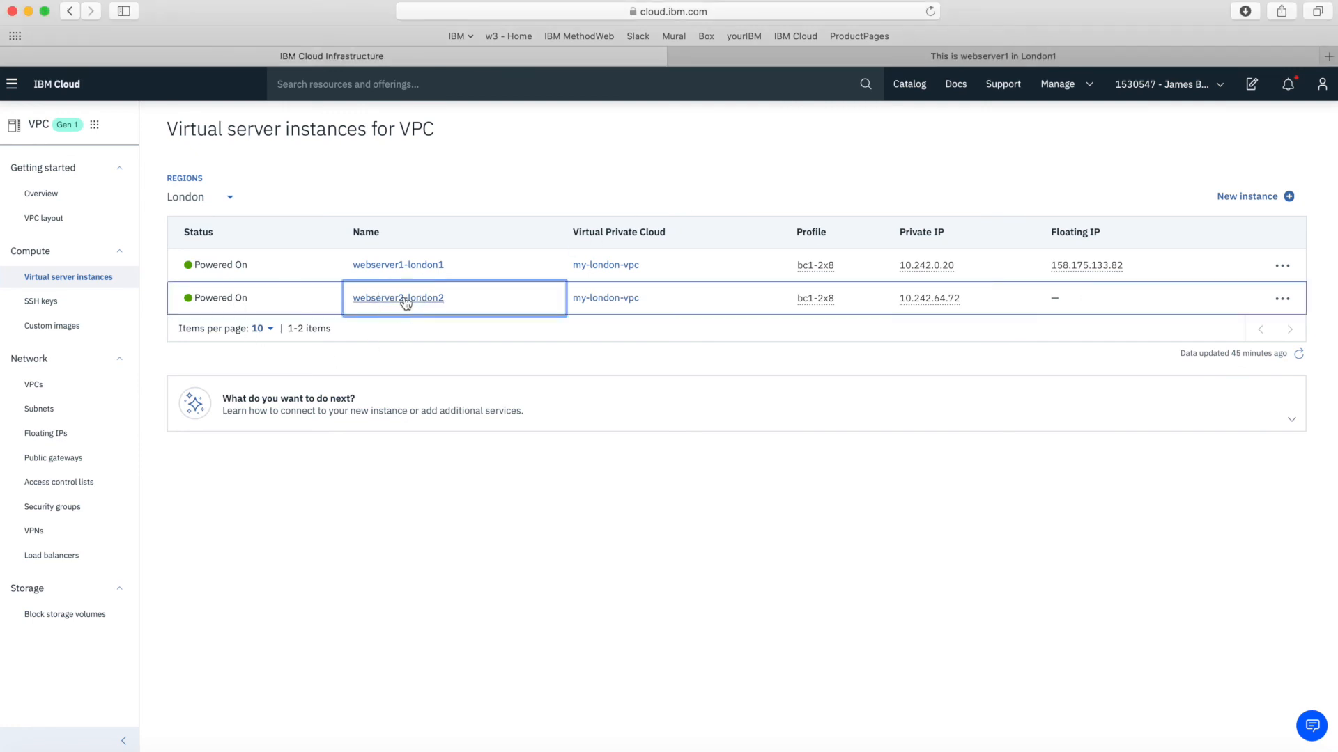
{"action": "scroll", "coordinate": [755, 608], "scroll_direction": "down", "scroll_amount": 1}
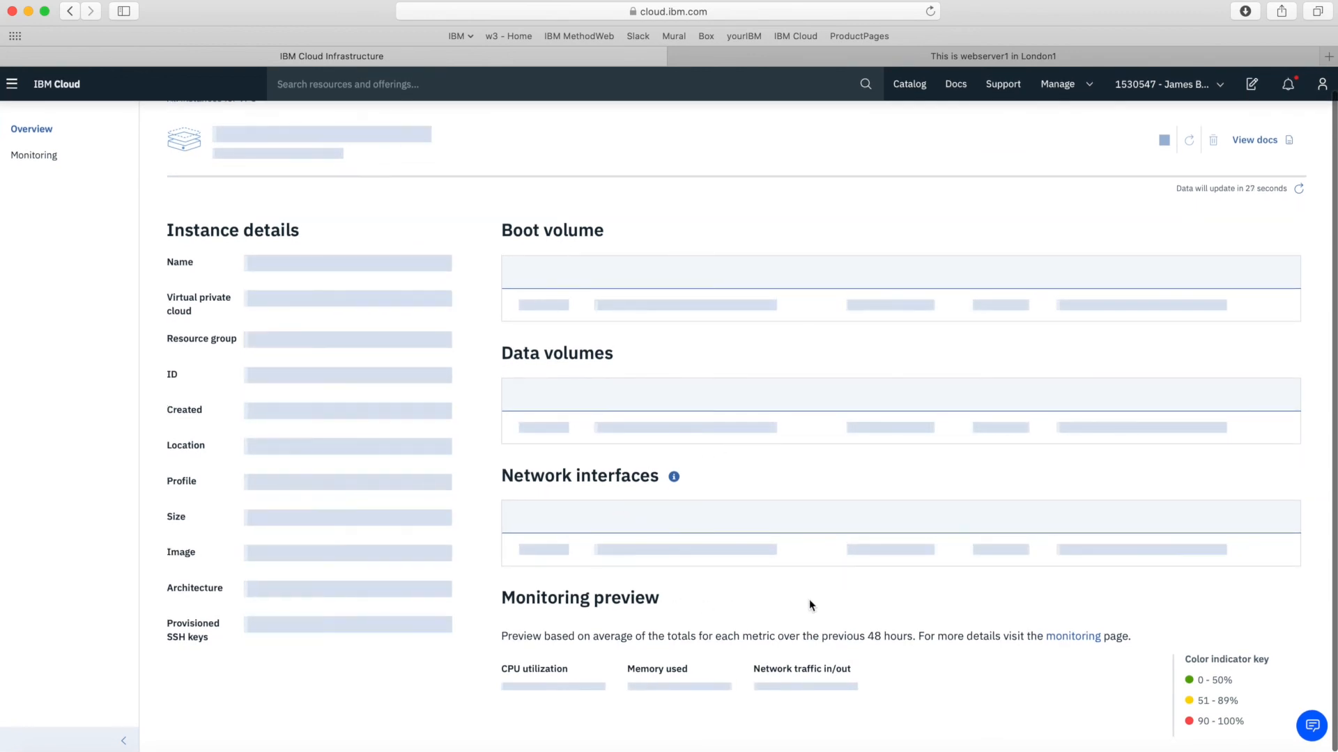
{"action": "left_click", "coordinate": [931, 526]}
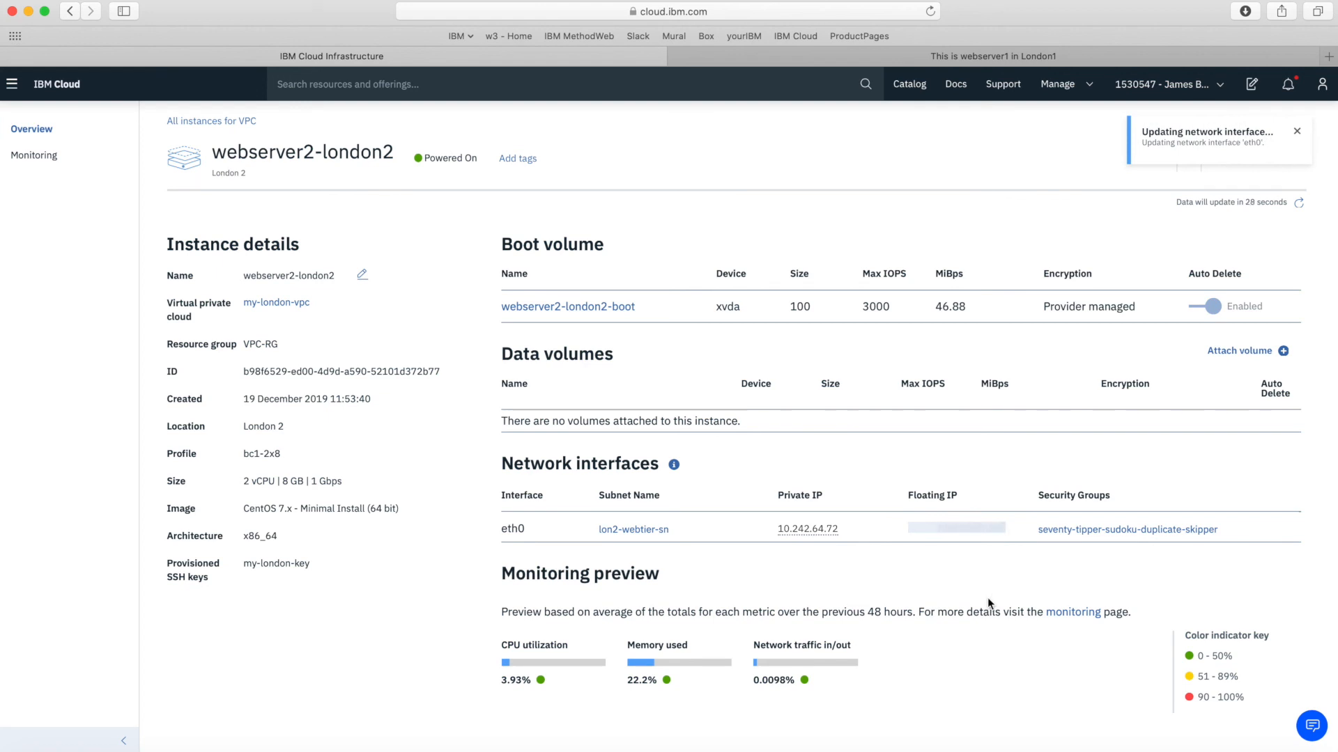
{"action": "left_click", "coordinate": [938, 528]}
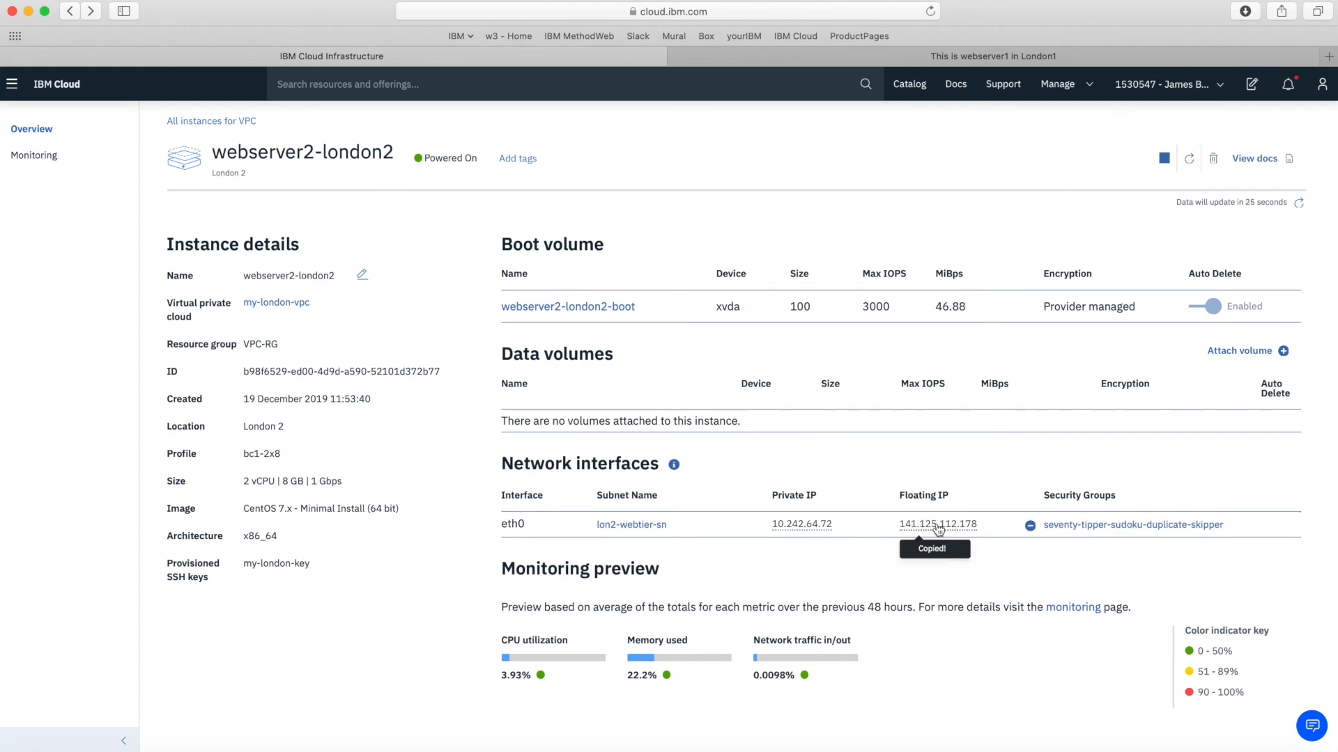
{"action": "left_click", "coordinate": [1108, 750]}
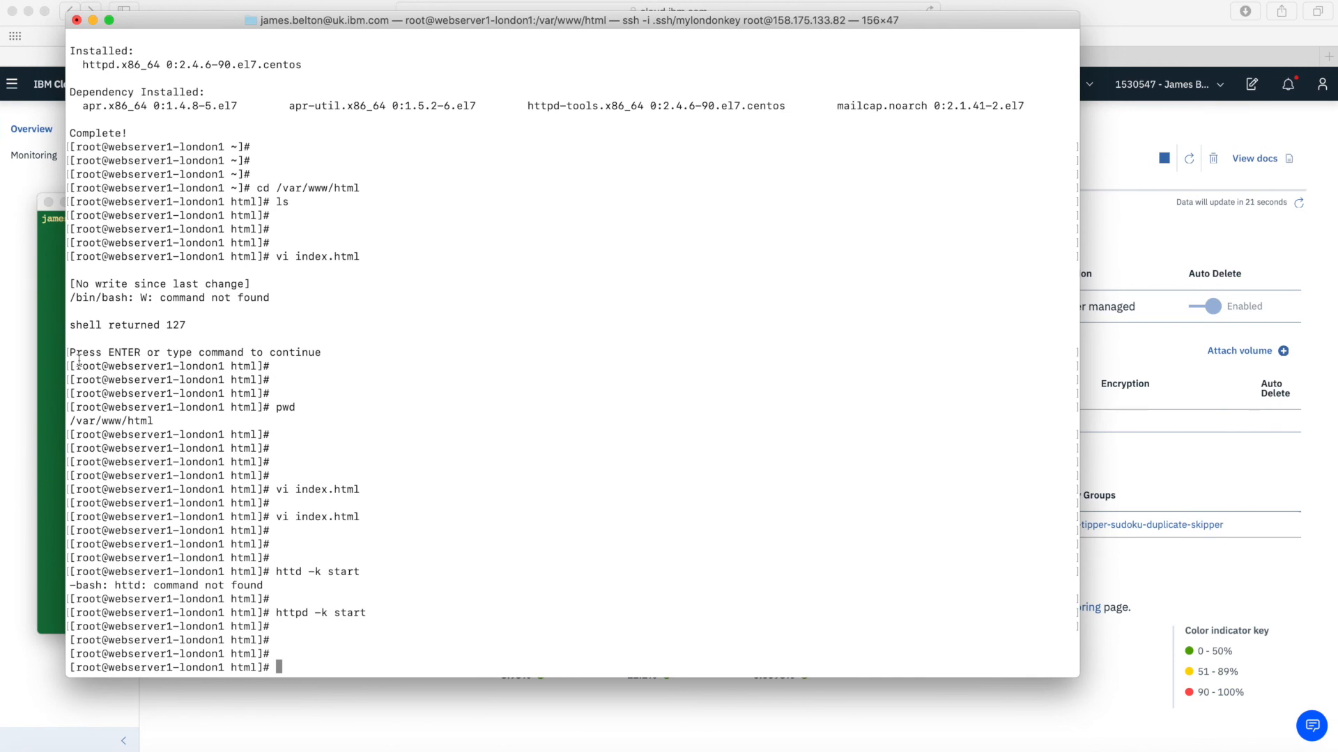
Bring the local zsh window forward, centre and widen it, and enlarge its text
{"action": "left_click", "coordinate": [56, 354]}
{"action": "left_click_drag", "start_coordinate": [332, 202], "coordinate": [802, 143]}
{"action": "key", "text": "Return"}
{"action": "key", "text": "Return"}
{"action": "key", "text": "Return"}
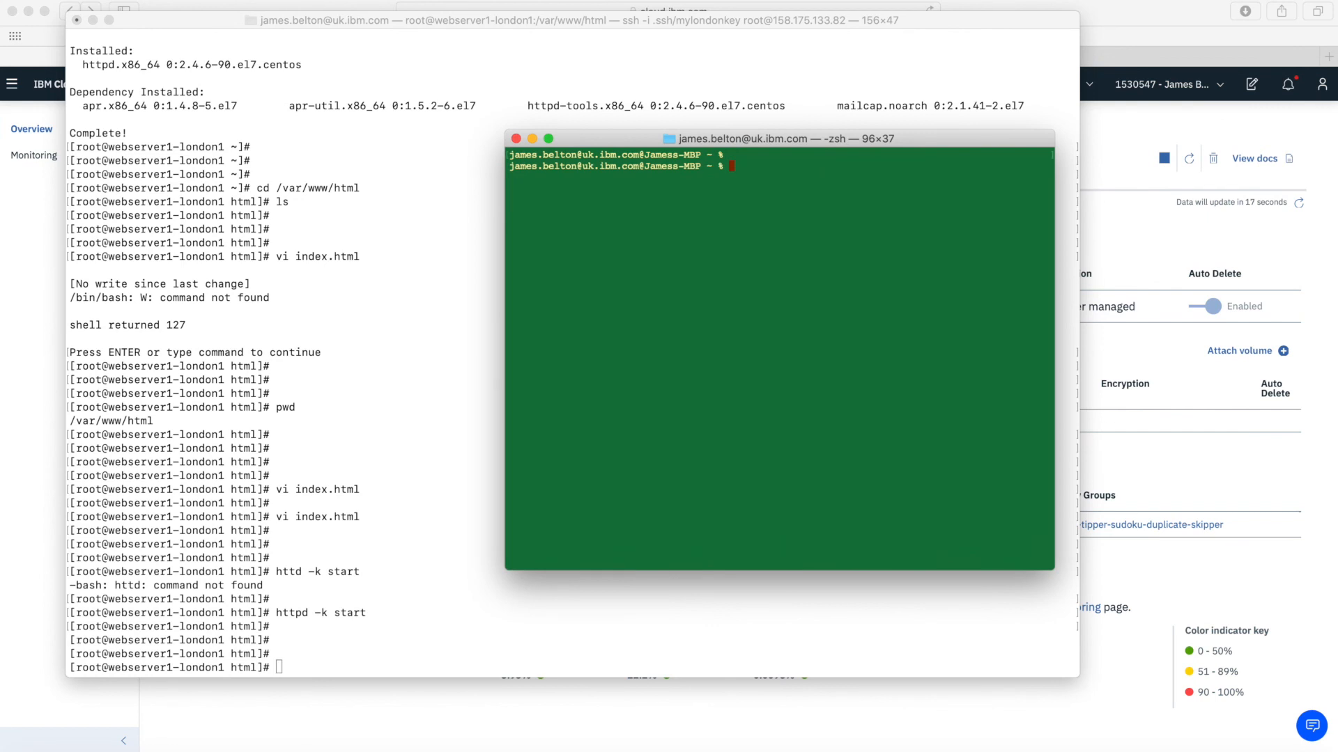
{"action": "left_click_drag", "start_coordinate": [506, 568], "coordinate": [210, 570]}
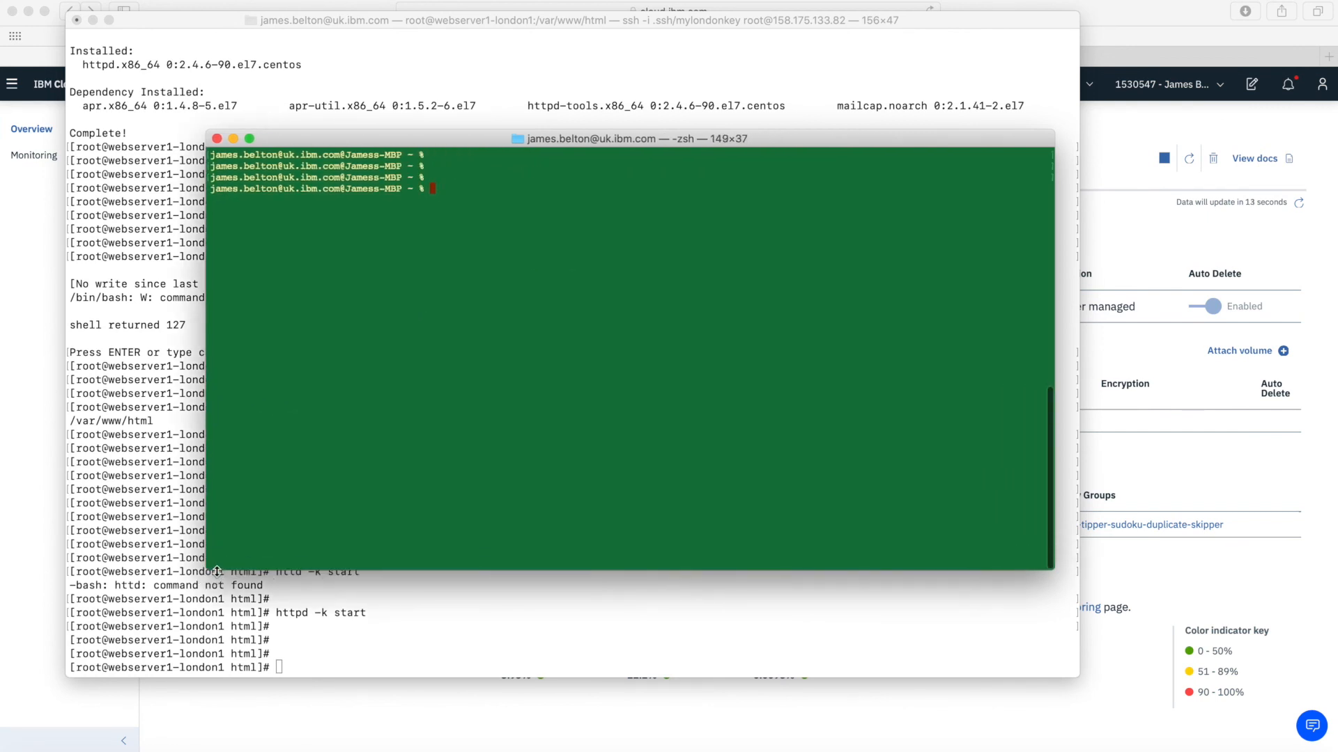
{"action": "key", "text": "super+plus"}
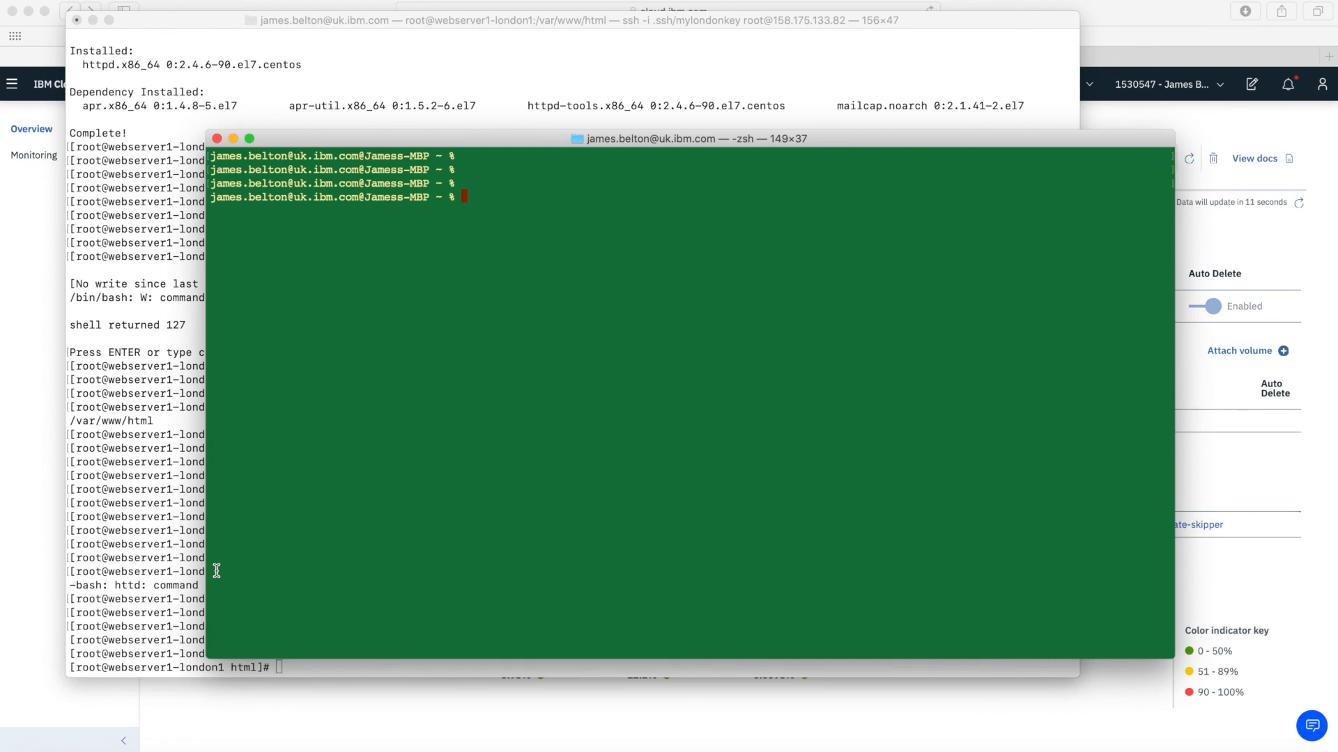
SSH as root to 141.125.112.178 with the mylondonkey key, accepting the host and entering the passphrase
{"action": "type", "text": "ssh -i .ssh/my"}
{"action": "key", "text": "Tab"}
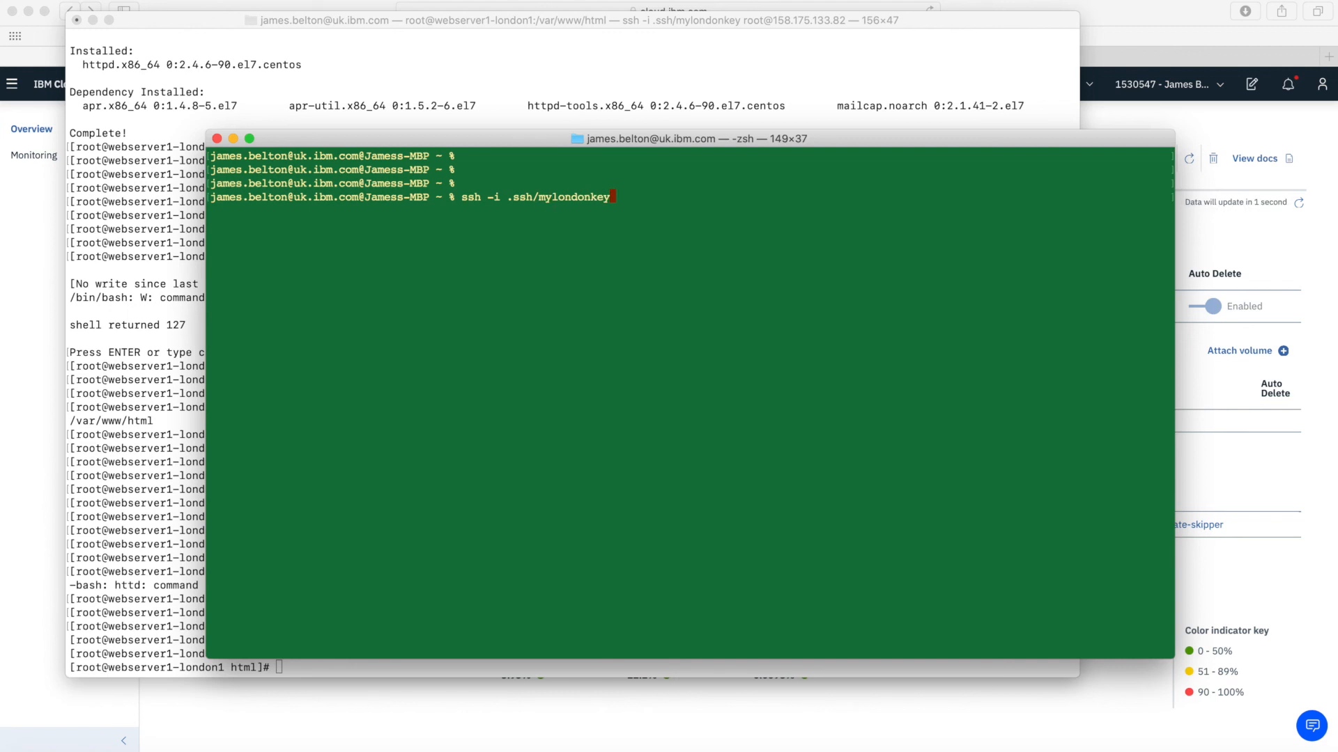
{"action": "type", "text": "root@"}
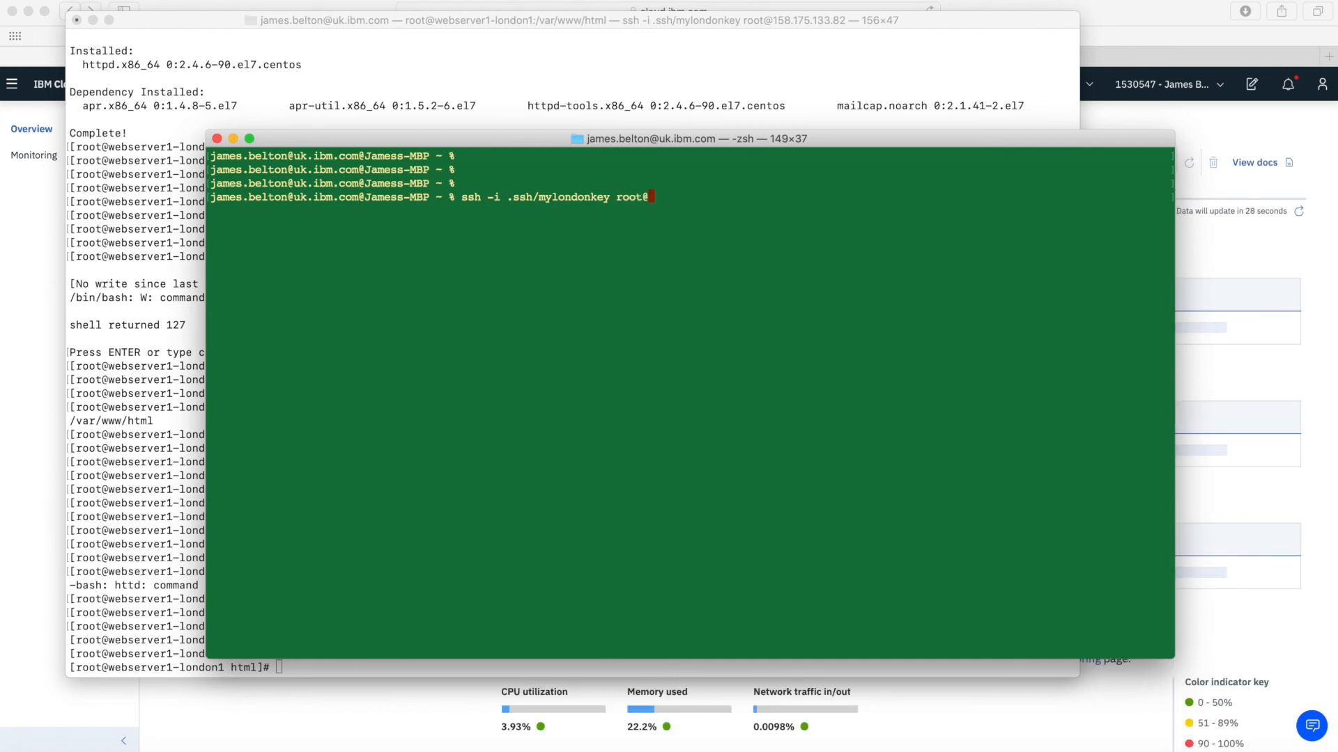
{"action": "key", "text": "super+v"}
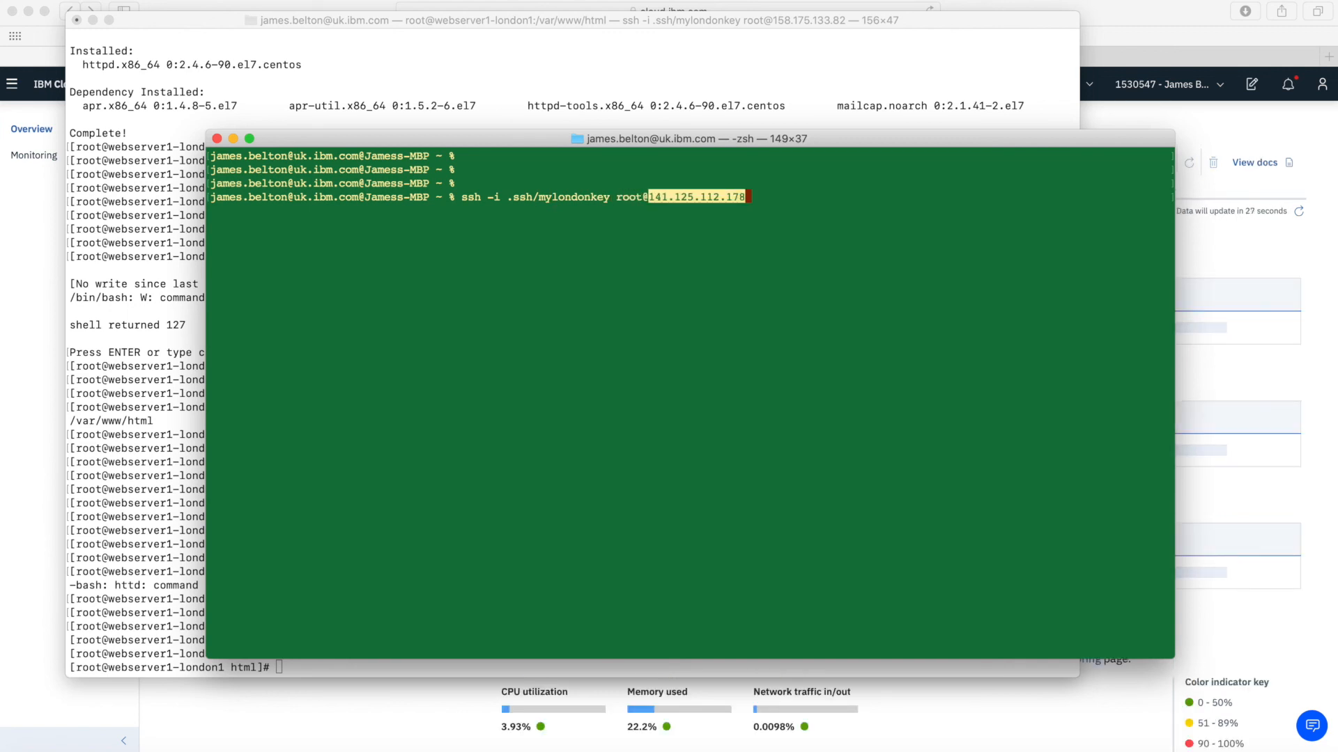
{"action": "key", "text": "Return"}
{"action": "type", "text": "yes"}
{"action": "key", "text": "Return"}
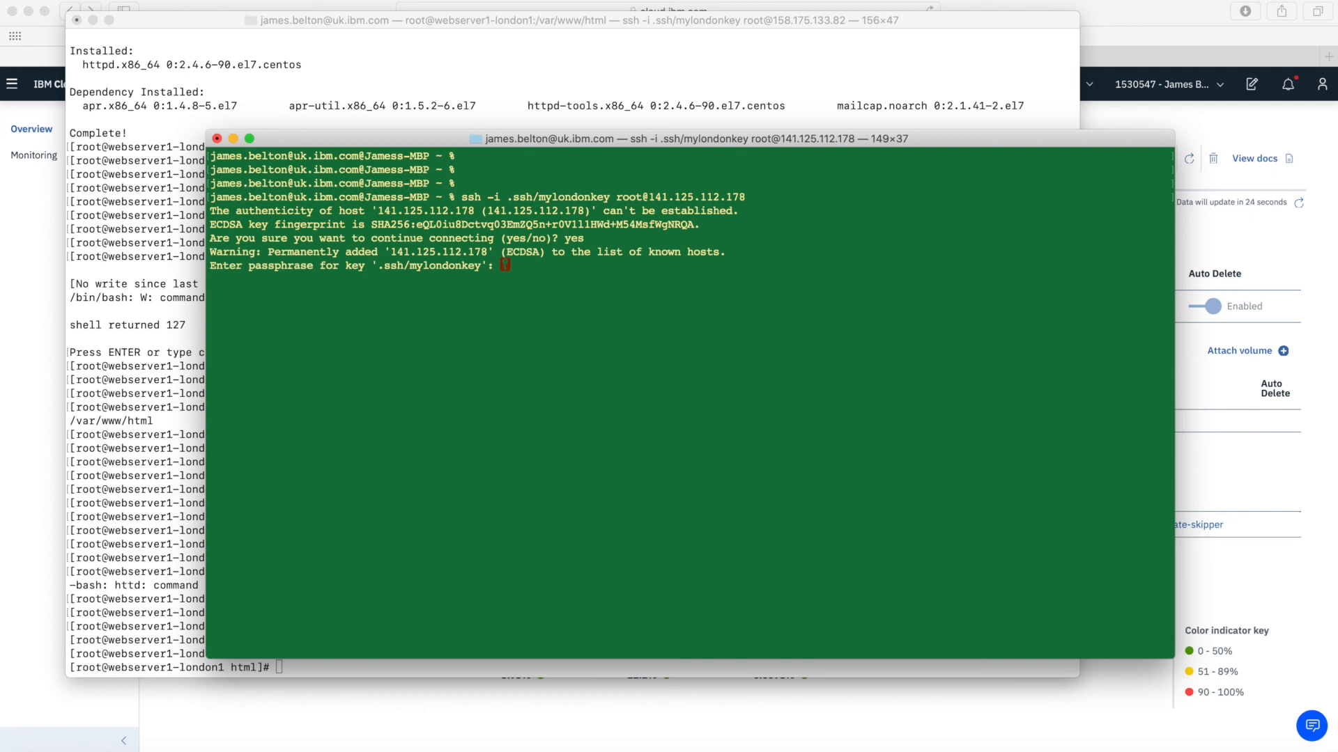
{"action": "key", "text": "Return"}
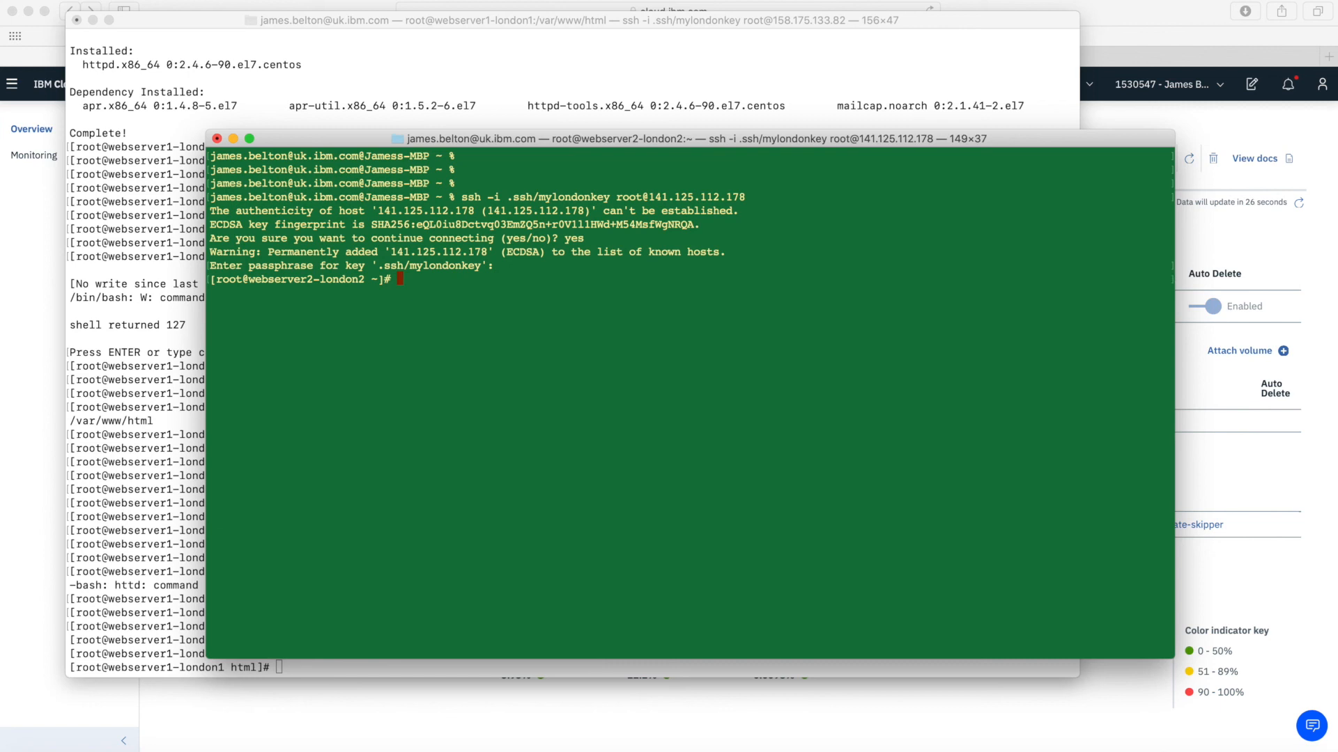
Change into /var/www/html, list its files, and open index.html in vi
{"action": "key", "text": "Return"}
{"action": "key", "text": "Return"}
{"action": "key", "text": "Return"}
{"action": "type", "text": "/var/"}
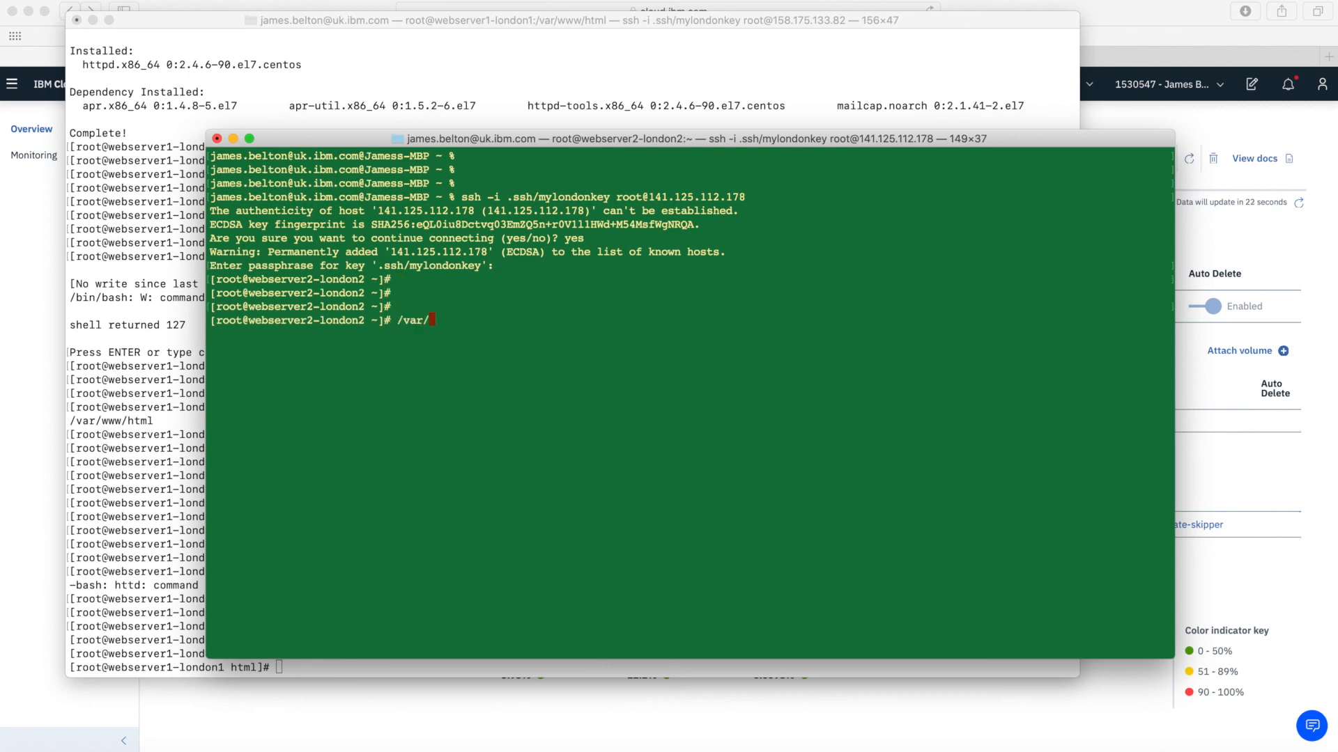
{"action": "type", "text": "www/html/in"}
{"action": "key", "text": "BackSpace"}
{"action": "key", "text": "BackSpace"}
{"action": "key", "text": "Return"}
{"action": "key", "text": "Return"}
{"action": "key", "text": "Return"}
{"action": "key", "text": "Return"}
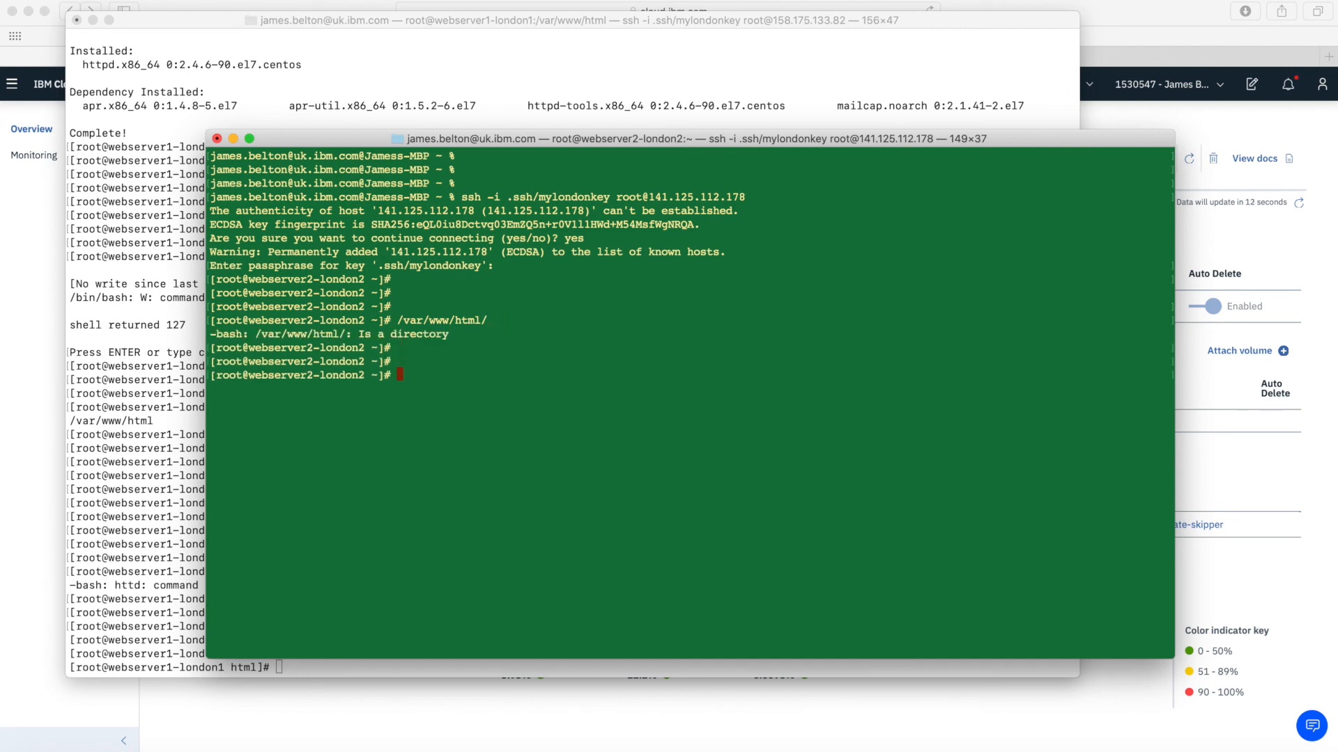
{"action": "type", "text": "cd "}
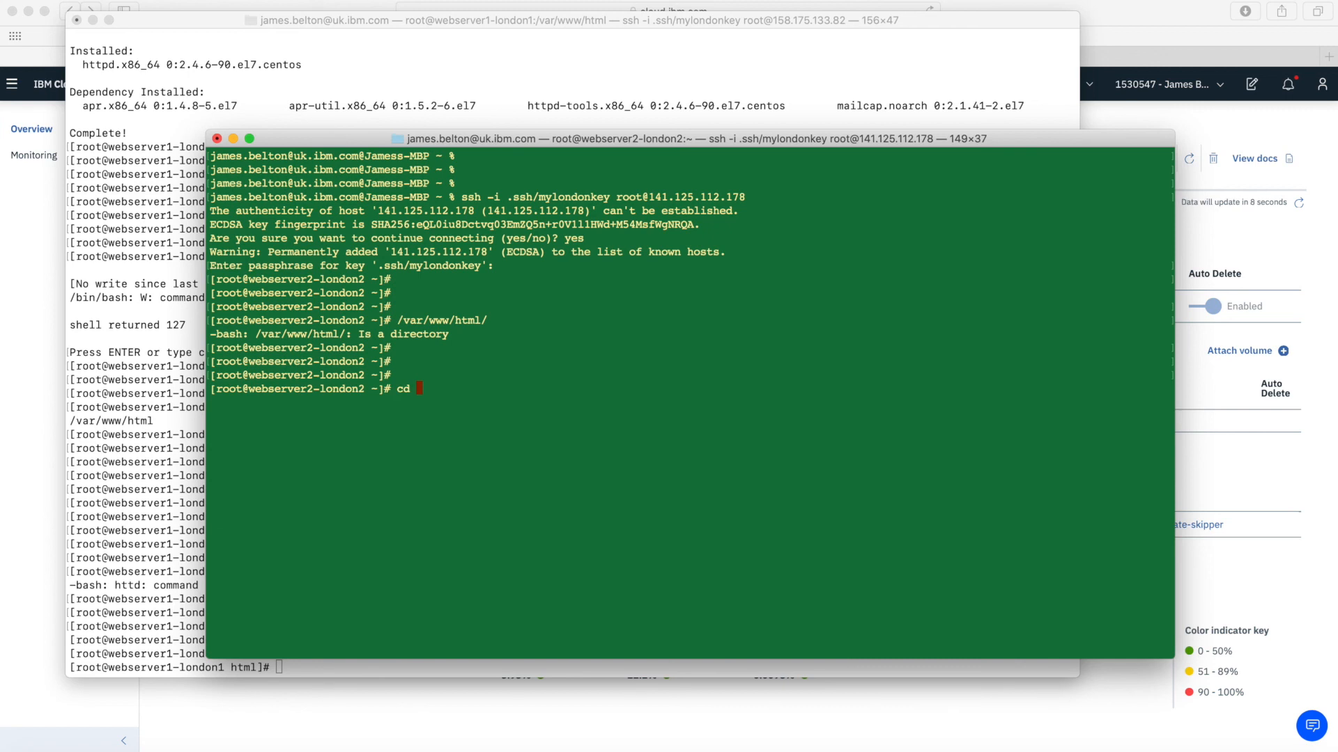
{"action": "type", "text": "/var/www/html/"}
{"action": "key", "text": "Return"}
{"action": "type", "text": "ls"}
{"action": "key", "text": "Return"}
{"action": "key", "text": "Return"}
{"action": "key", "text": "Return"}
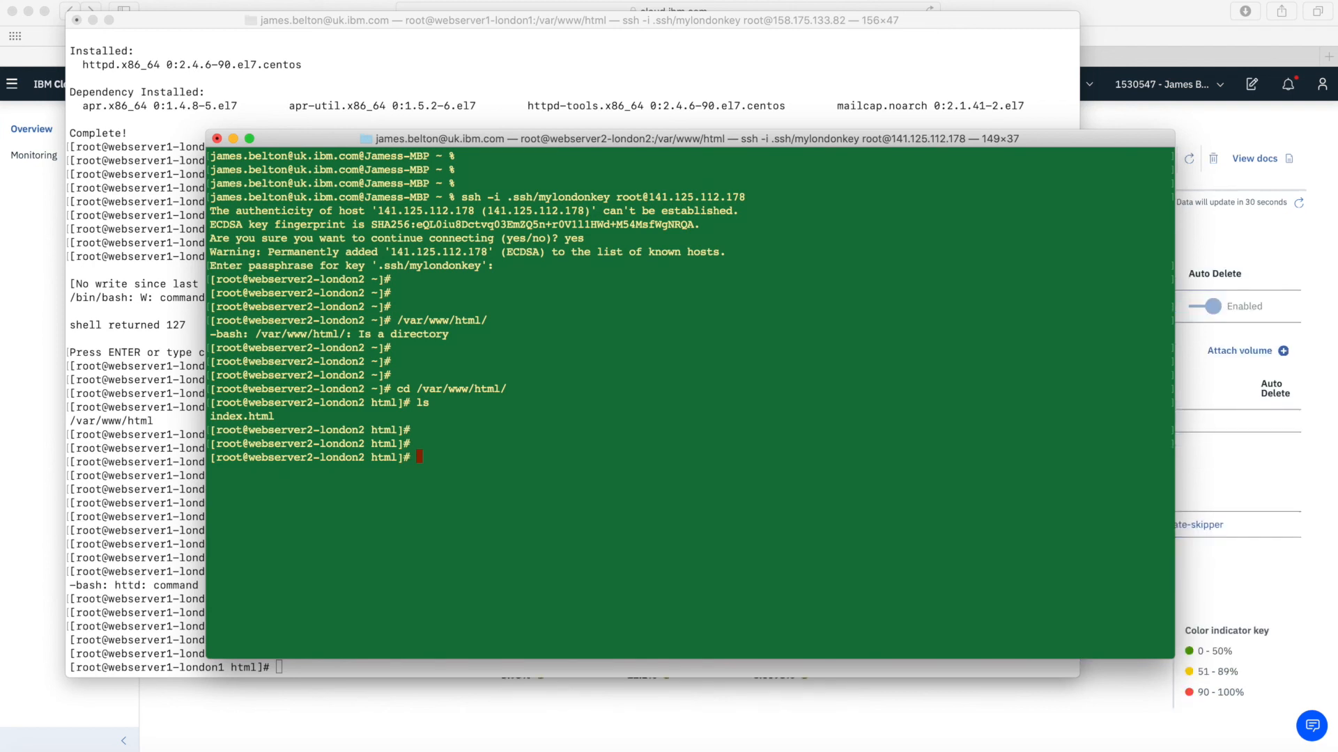
{"action": "type", "text": "vi index.html"}
{"action": "key", "text": "Return"}
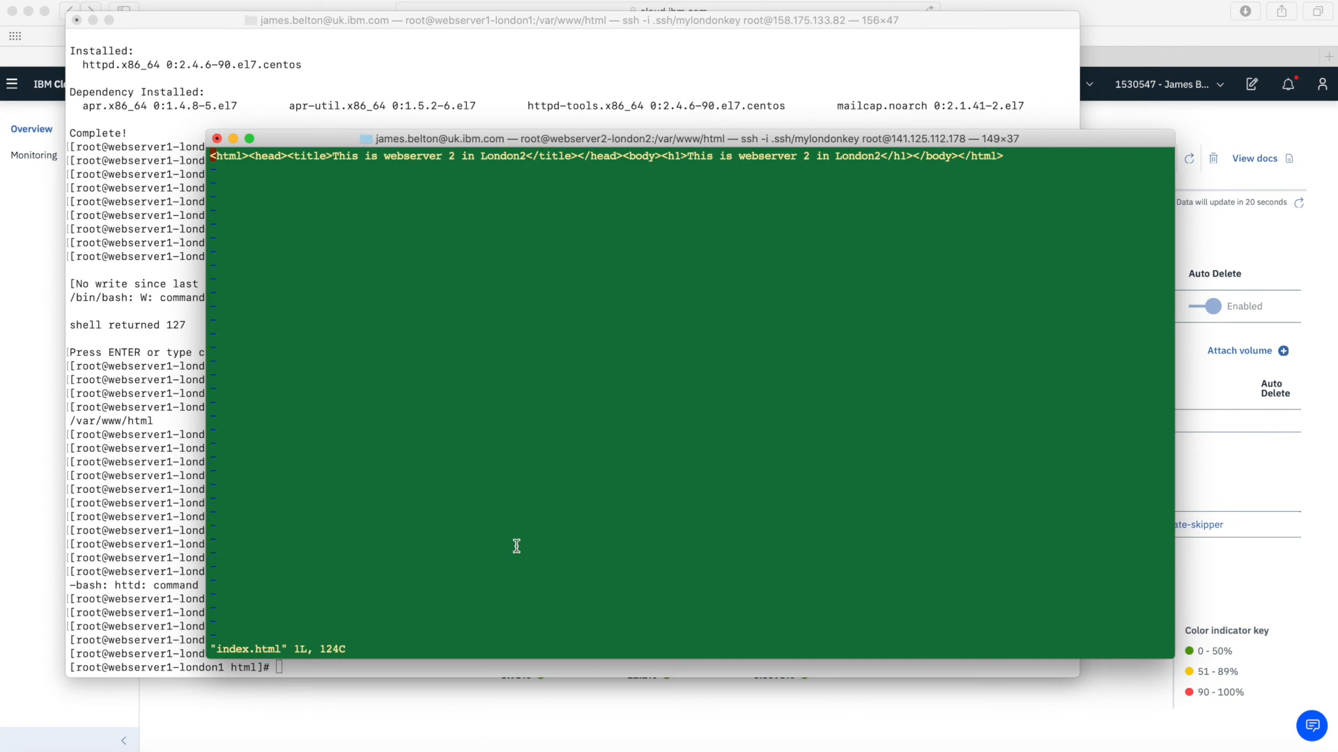
{"action": "left_click", "coordinate": [625, 714]}
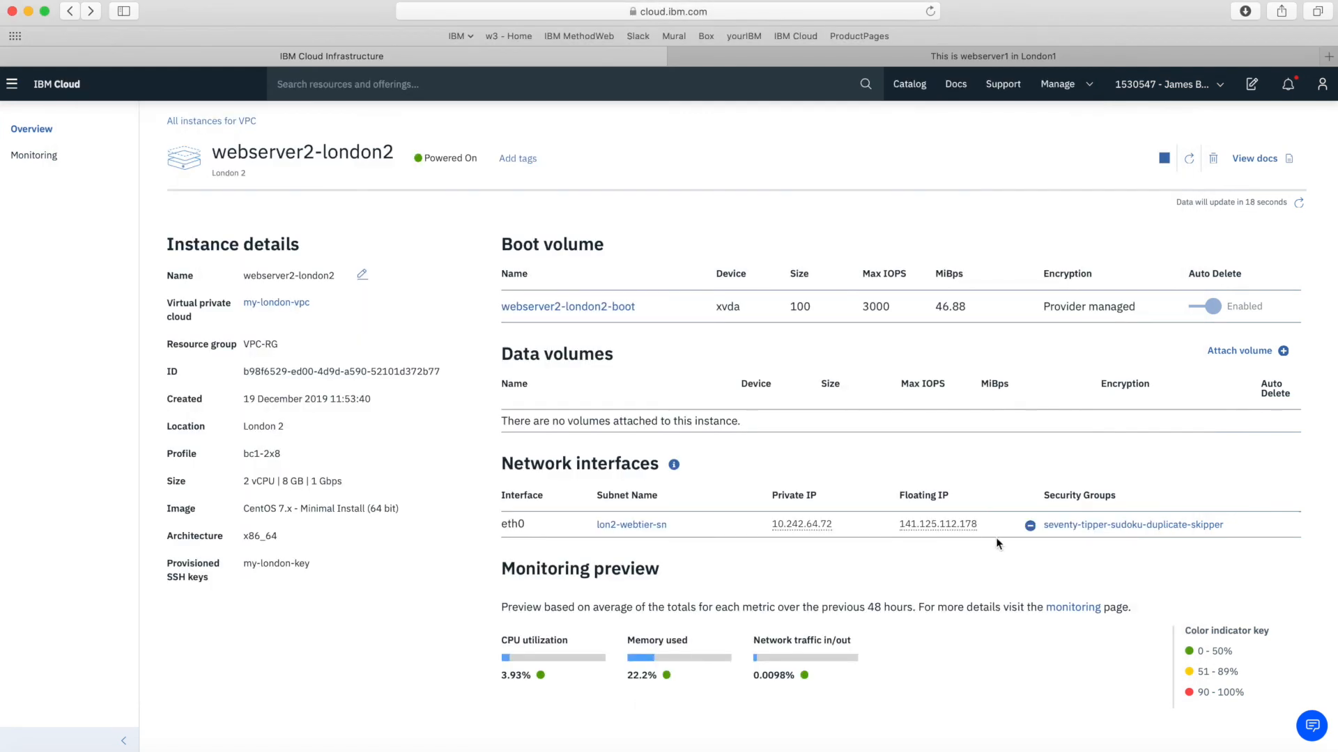
{"action": "left_click", "coordinate": [964, 531]}
{"action": "left_click", "coordinate": [1328, 56]}
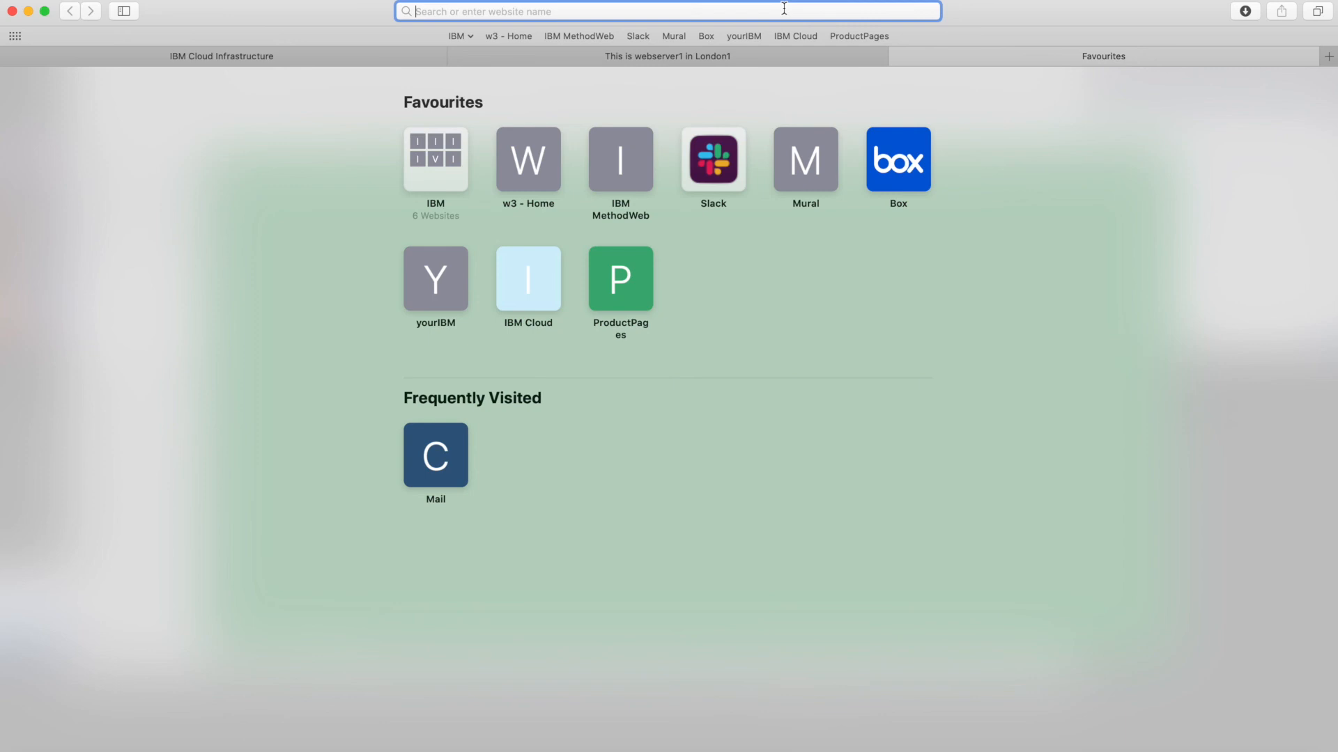
{"action": "type", "text": "http"}
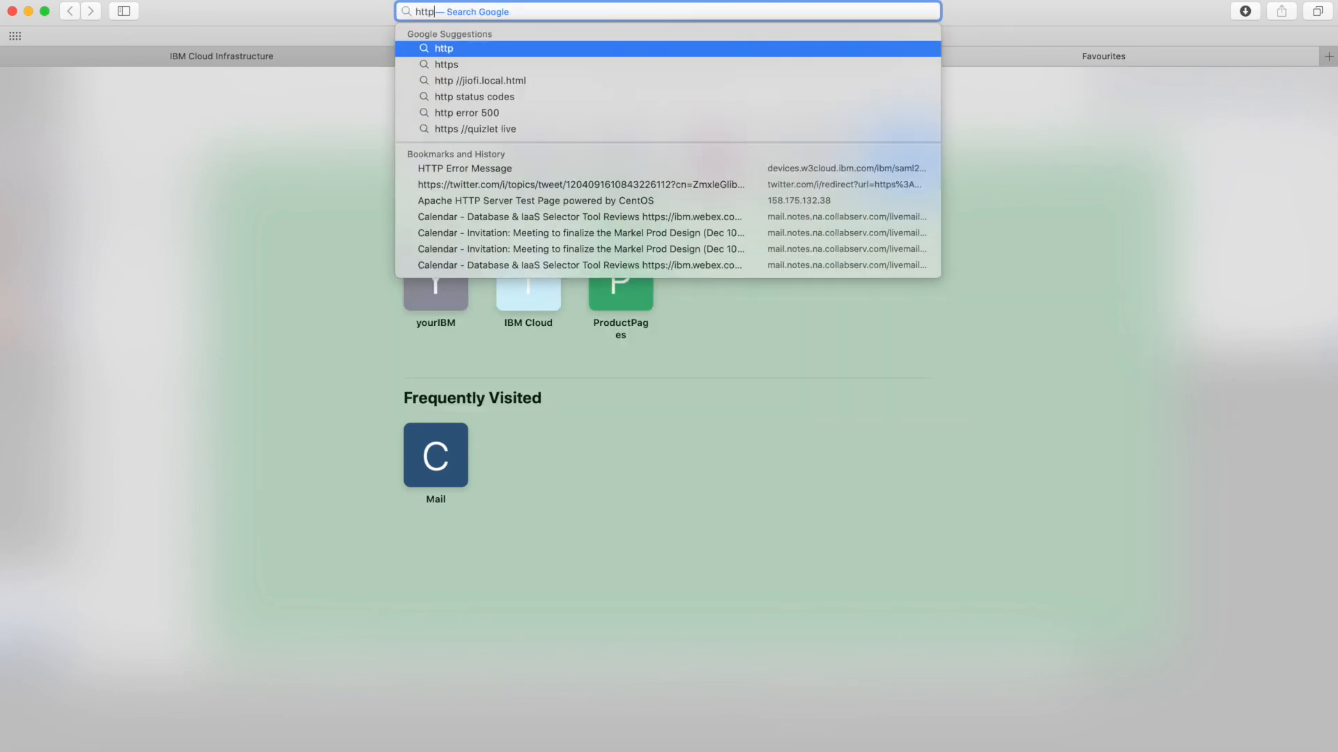
{"action": "type", "text": "://"}
{"action": "key", "text": "super+v"}
{"action": "key", "text": "Return"}
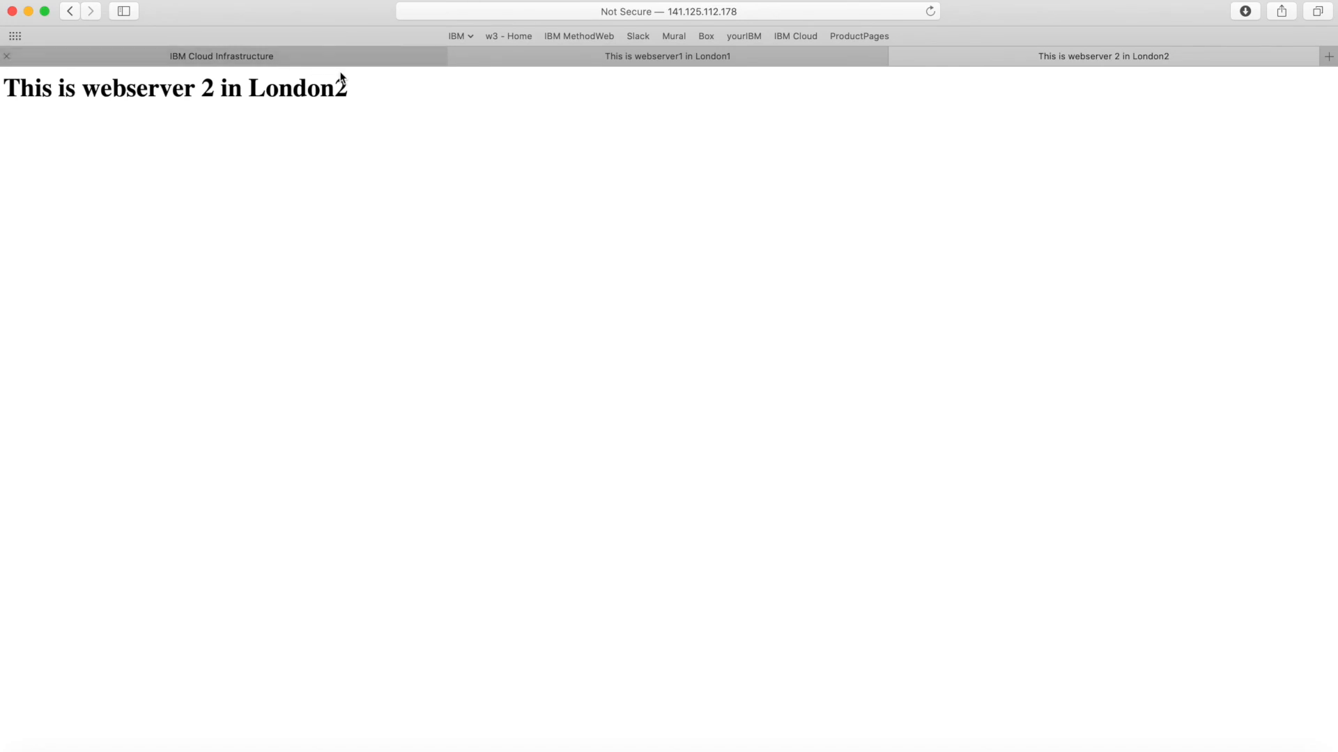
{"action": "left_click", "coordinate": [734, 54]}
{"action": "left_click", "coordinate": [928, 58]}
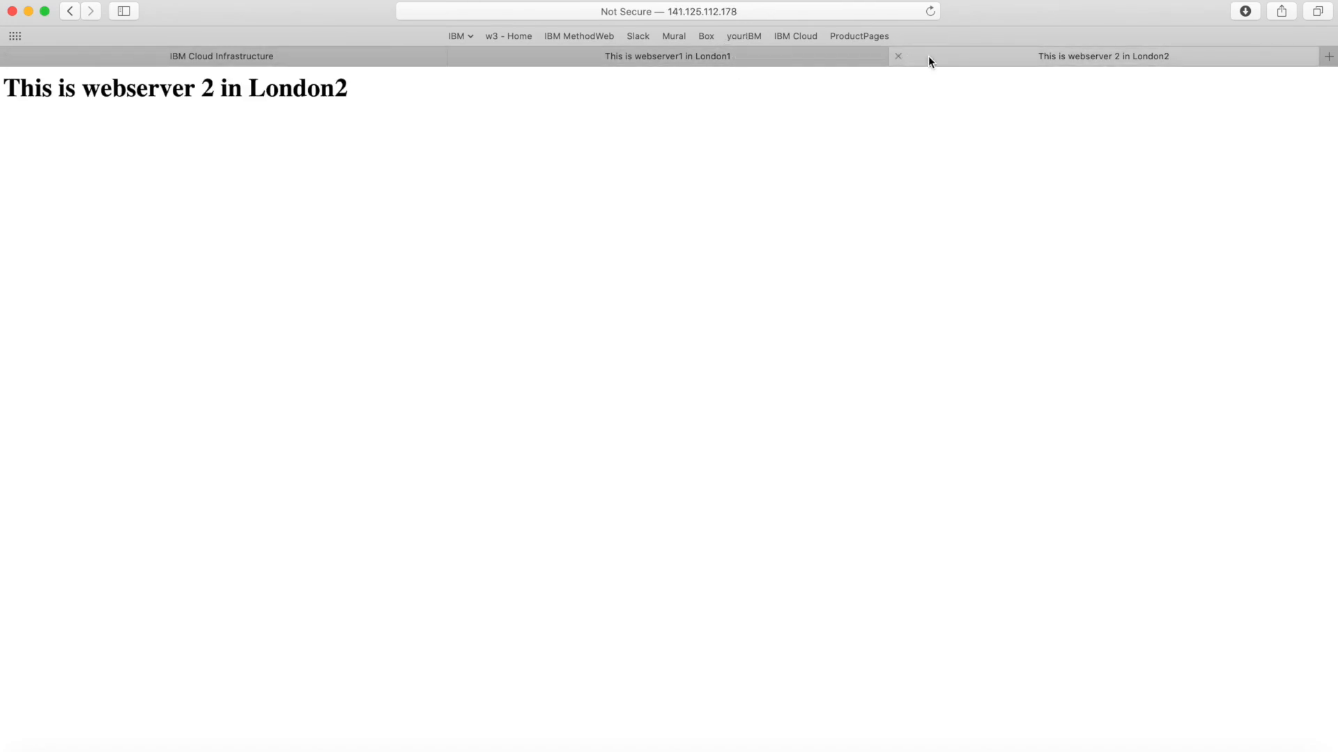
{"action": "left_click", "coordinate": [786, 51]}
{"action": "left_click", "coordinate": [1027, 56]}
{"action": "left_click", "coordinate": [796, 64]}
{"action": "left_click", "coordinate": [982, 56]}
{"action": "left_click", "coordinate": [780, 57]}
{"action": "left_click", "coordinate": [984, 53]}
{"action": "left_click", "coordinate": [789, 57]}
{"action": "left_click", "coordinate": [993, 52]}
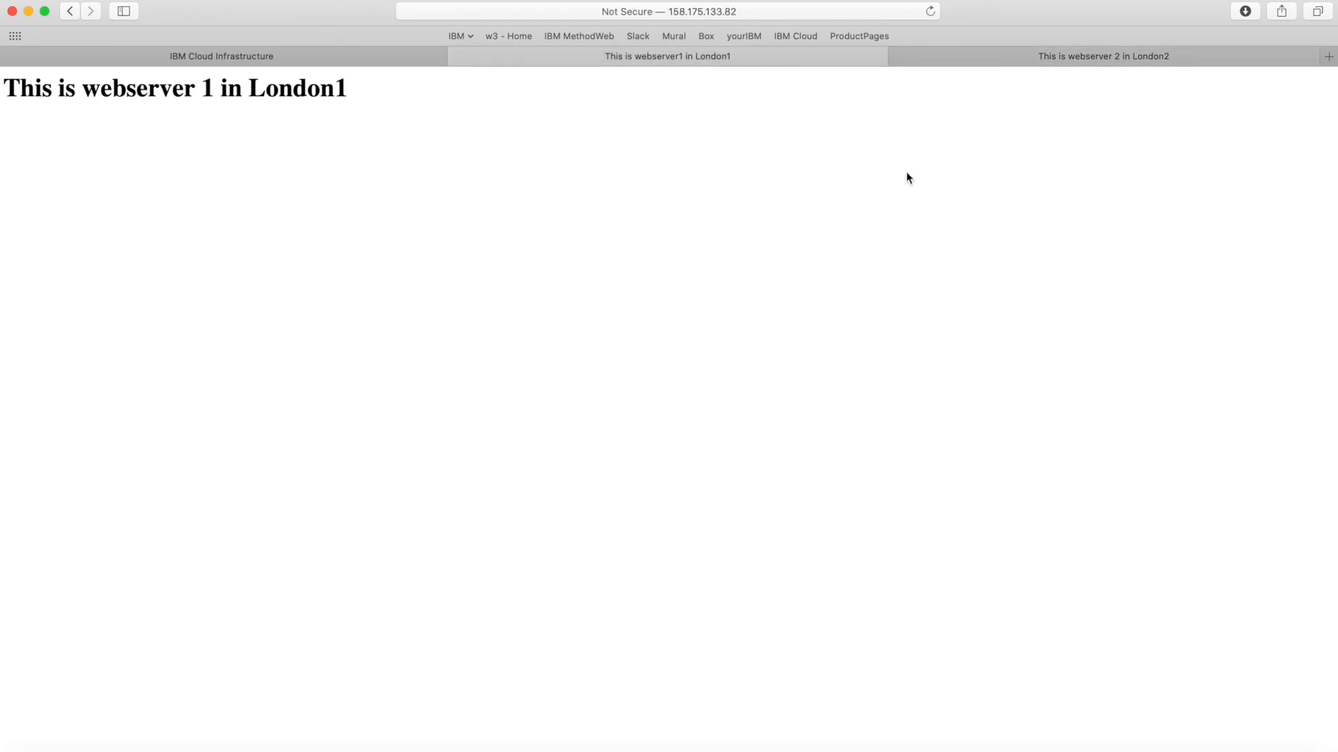
{"action": "left_click", "coordinate": [1027, 58]}
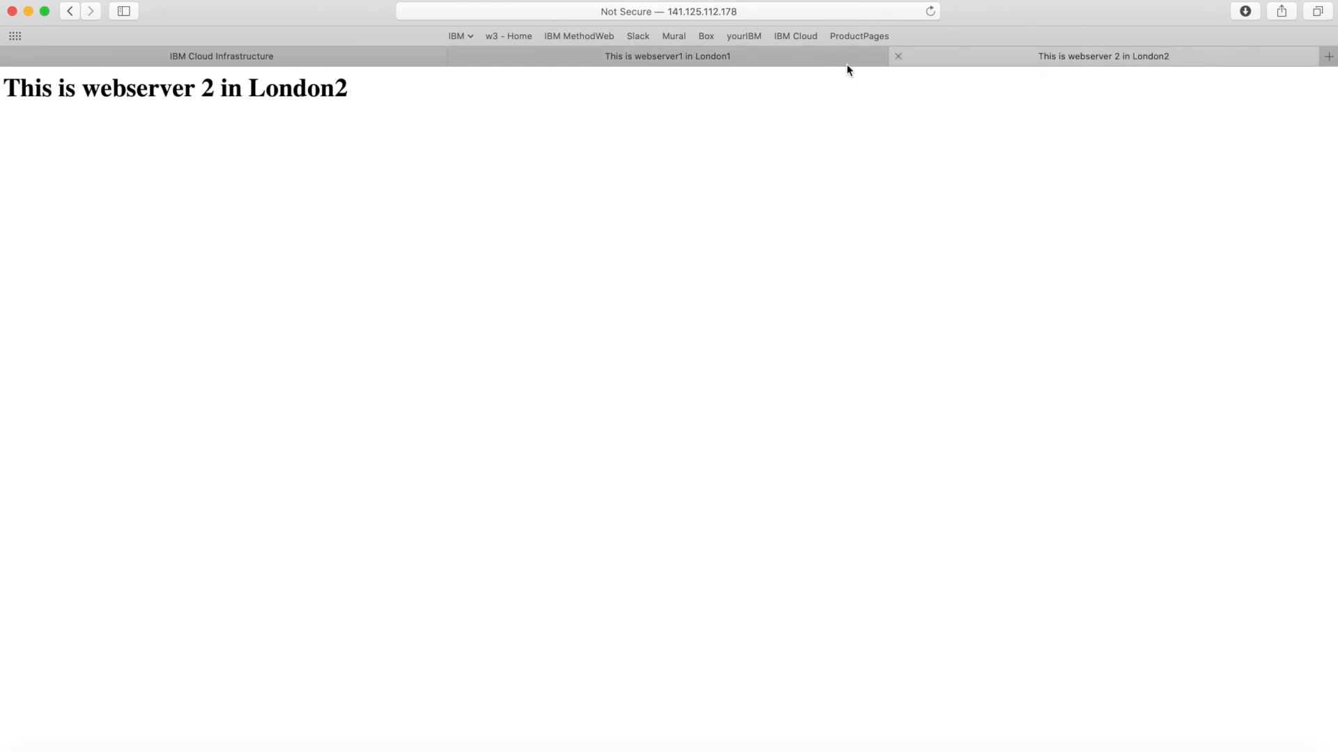
{"action": "left_click", "coordinate": [683, 60]}
{"action": "left_click", "coordinate": [961, 60]}
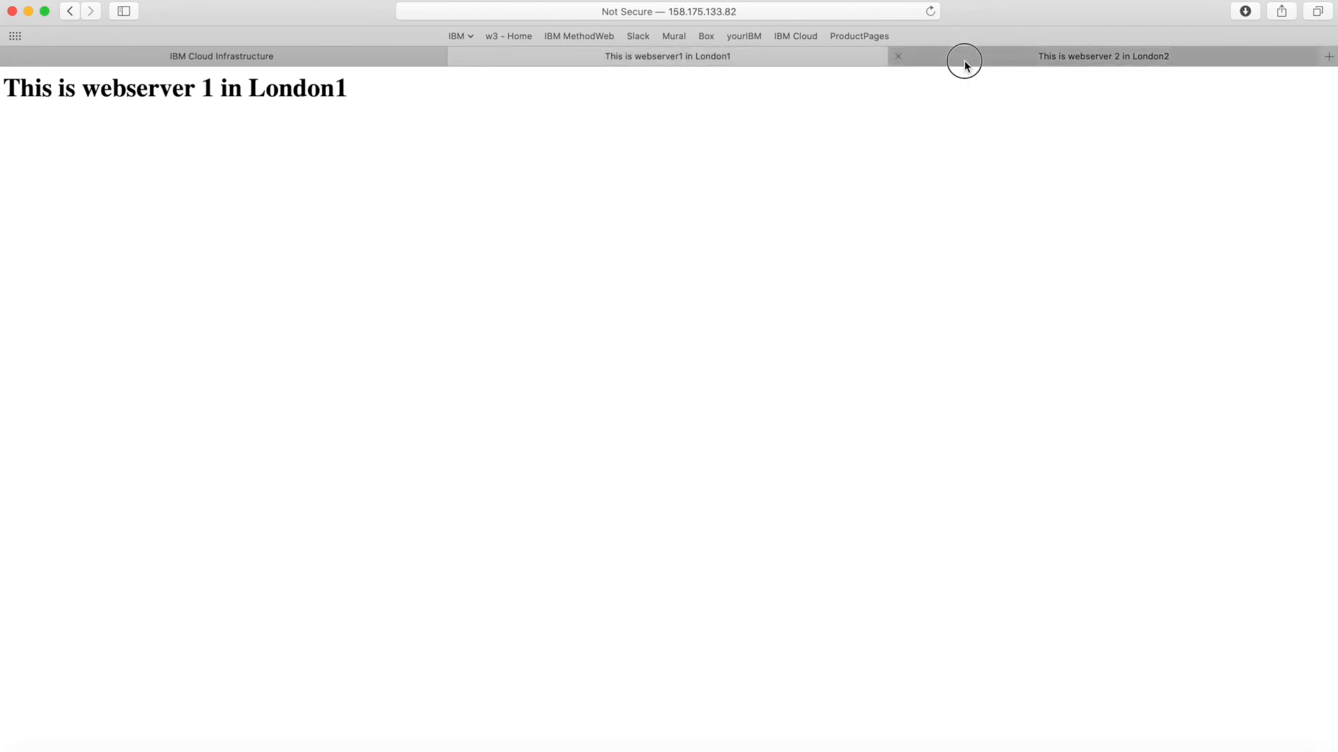
{"action": "left_click", "coordinate": [773, 62]}
{"action": "left_click", "coordinate": [985, 64]}
{"action": "left_click", "coordinate": [804, 63]}
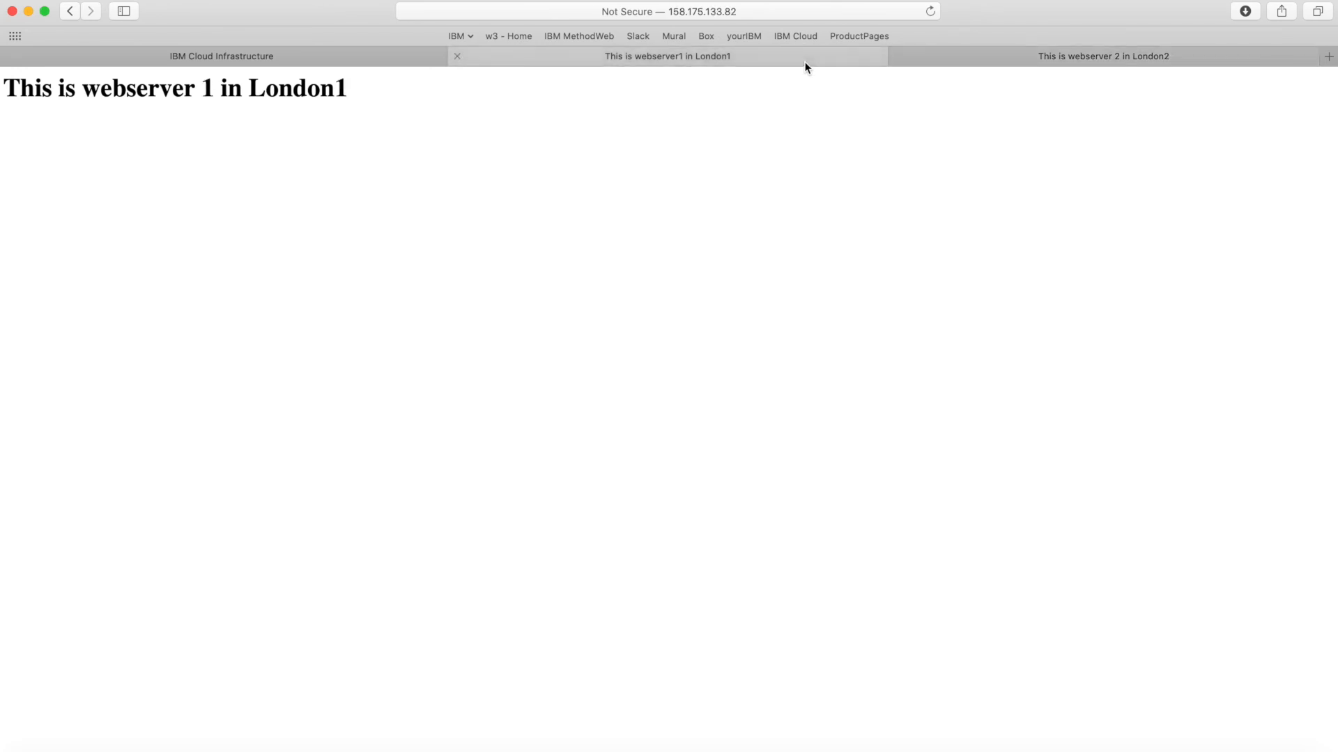
{"action": "left_click", "coordinate": [972, 63]}
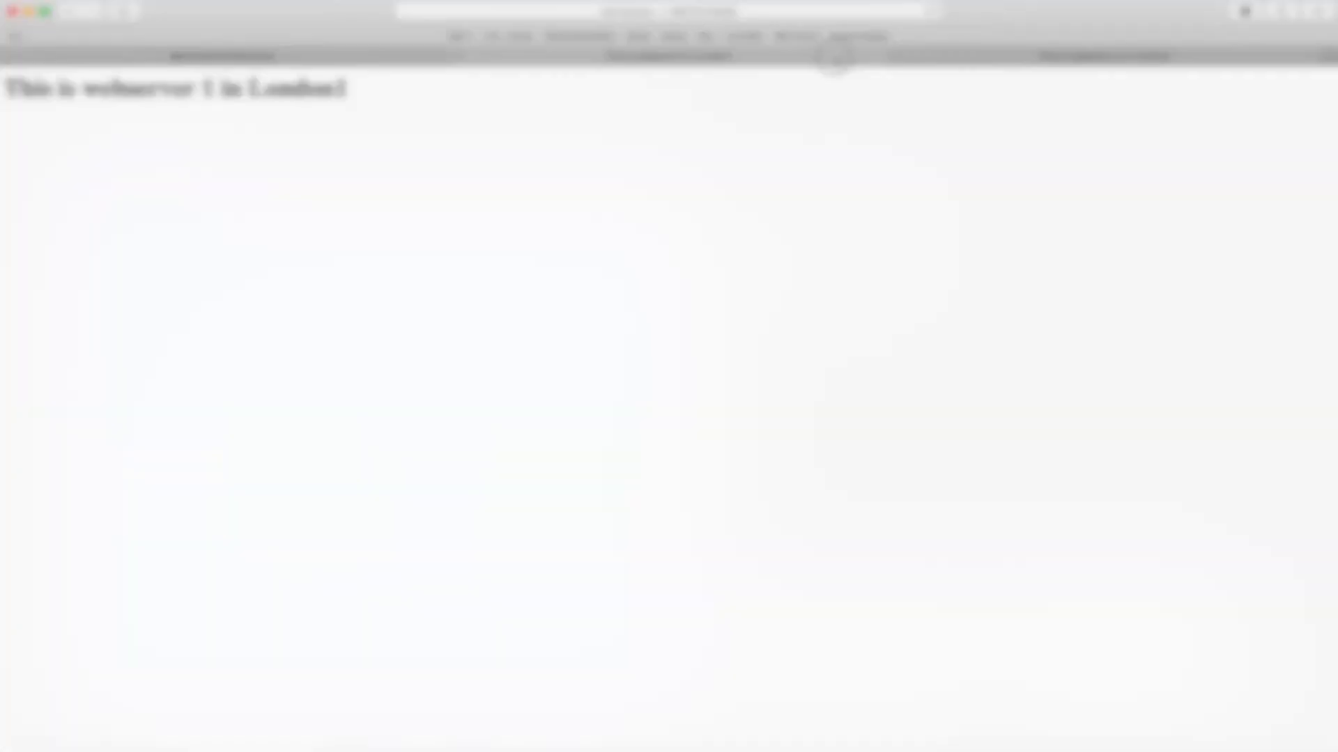